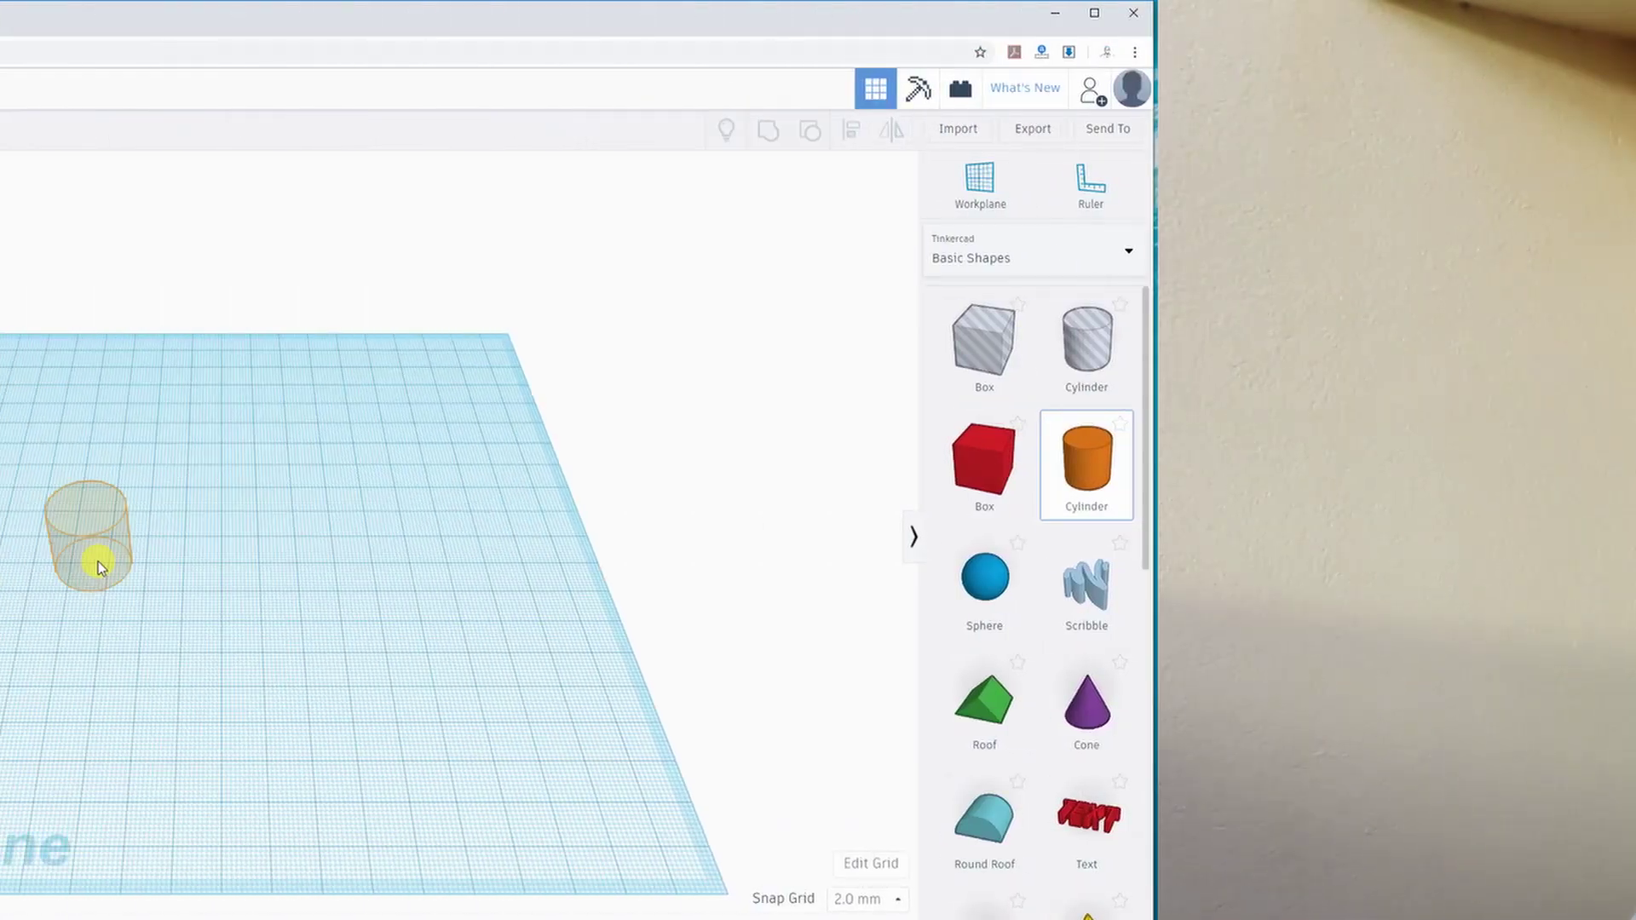
Place a solid cylinder on the workplane and rotate it 90° so it lies on its side
click(111, 562)
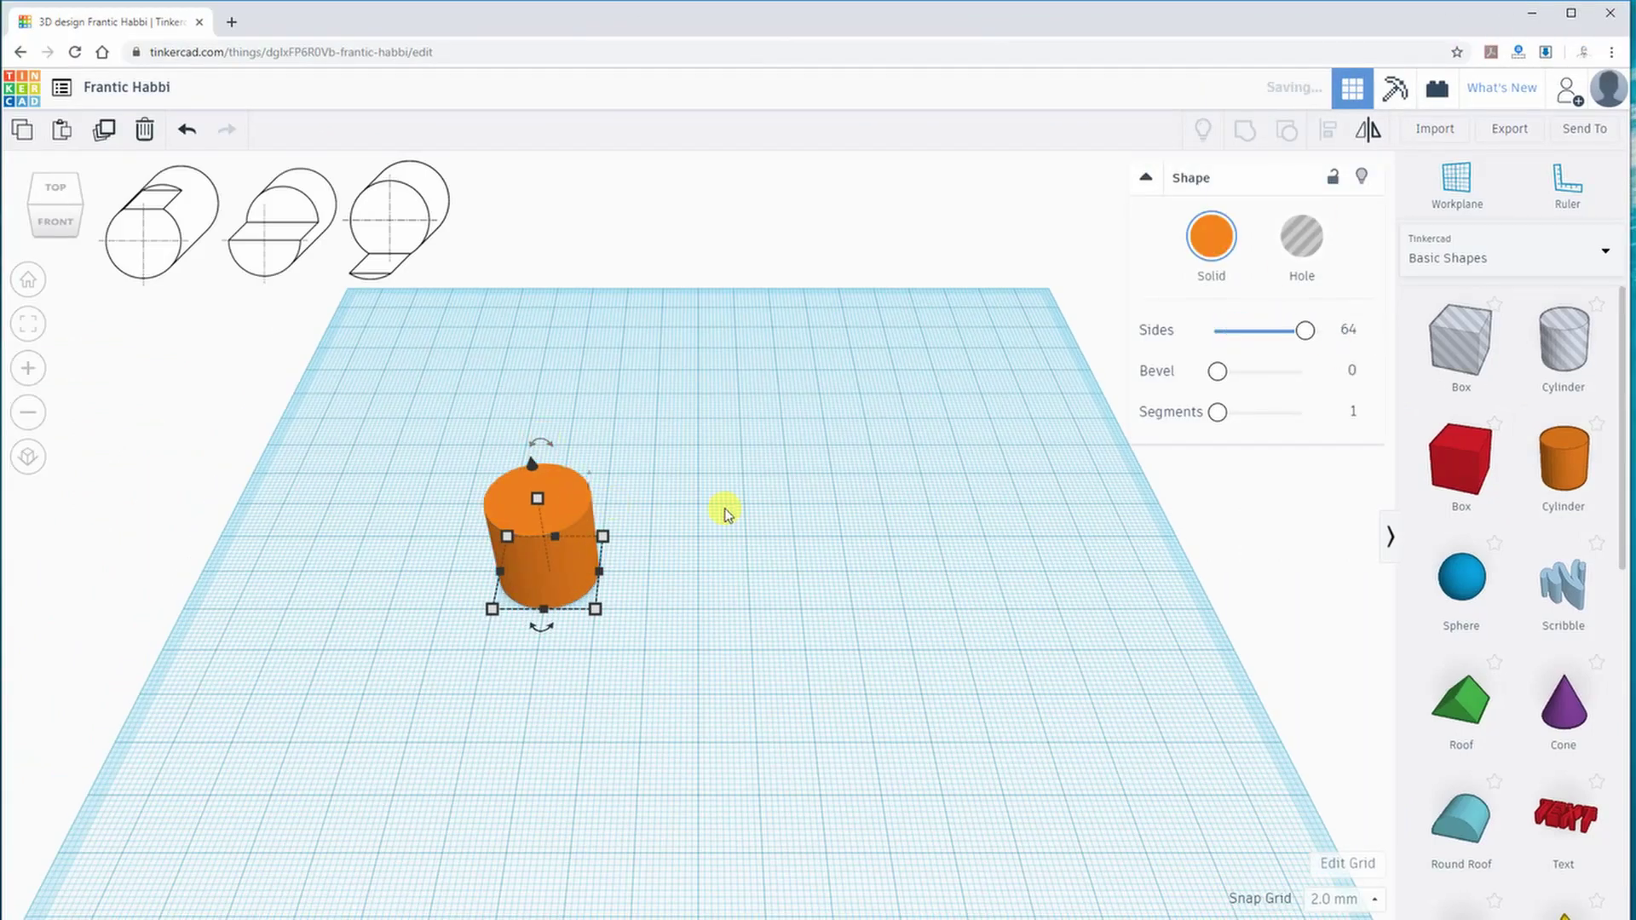
drag(543, 443, 483, 500)
Duplicate the cylinder twice in an orthographic top view so that three equal cylinders form a diagonal row
click(52, 187)
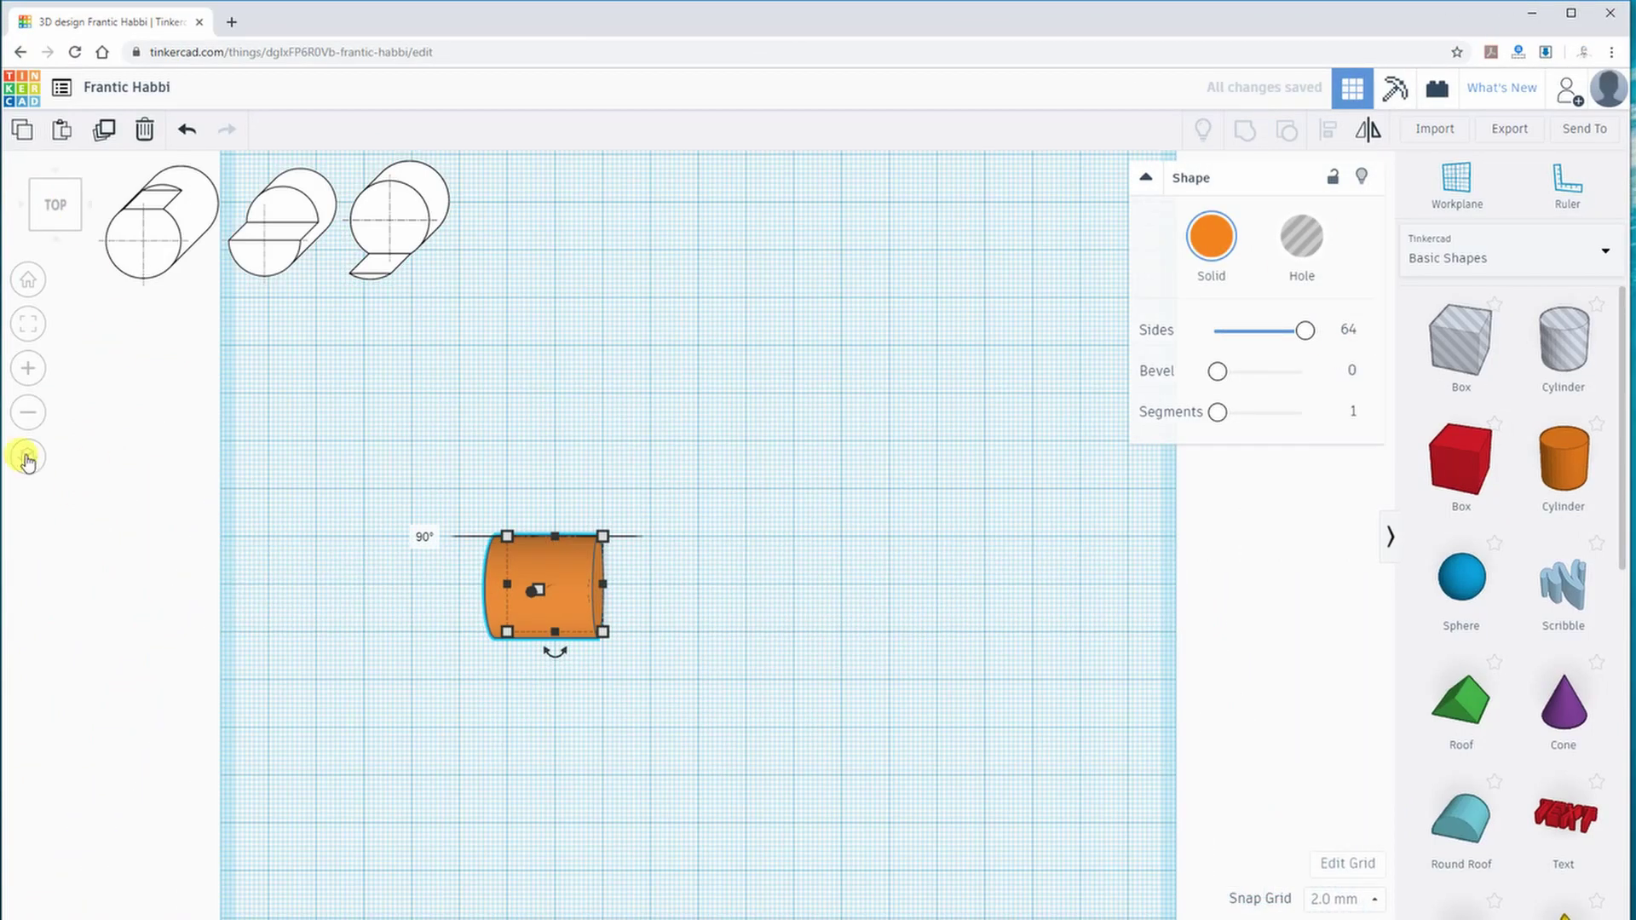
click(28, 456)
scroll(624, 602, up, 1)
scroll(569, 596, down, 3)
key(ctrl+c)
drag(566, 590, 515, 486)
key(ctrl+v)
key(ctrl+v)
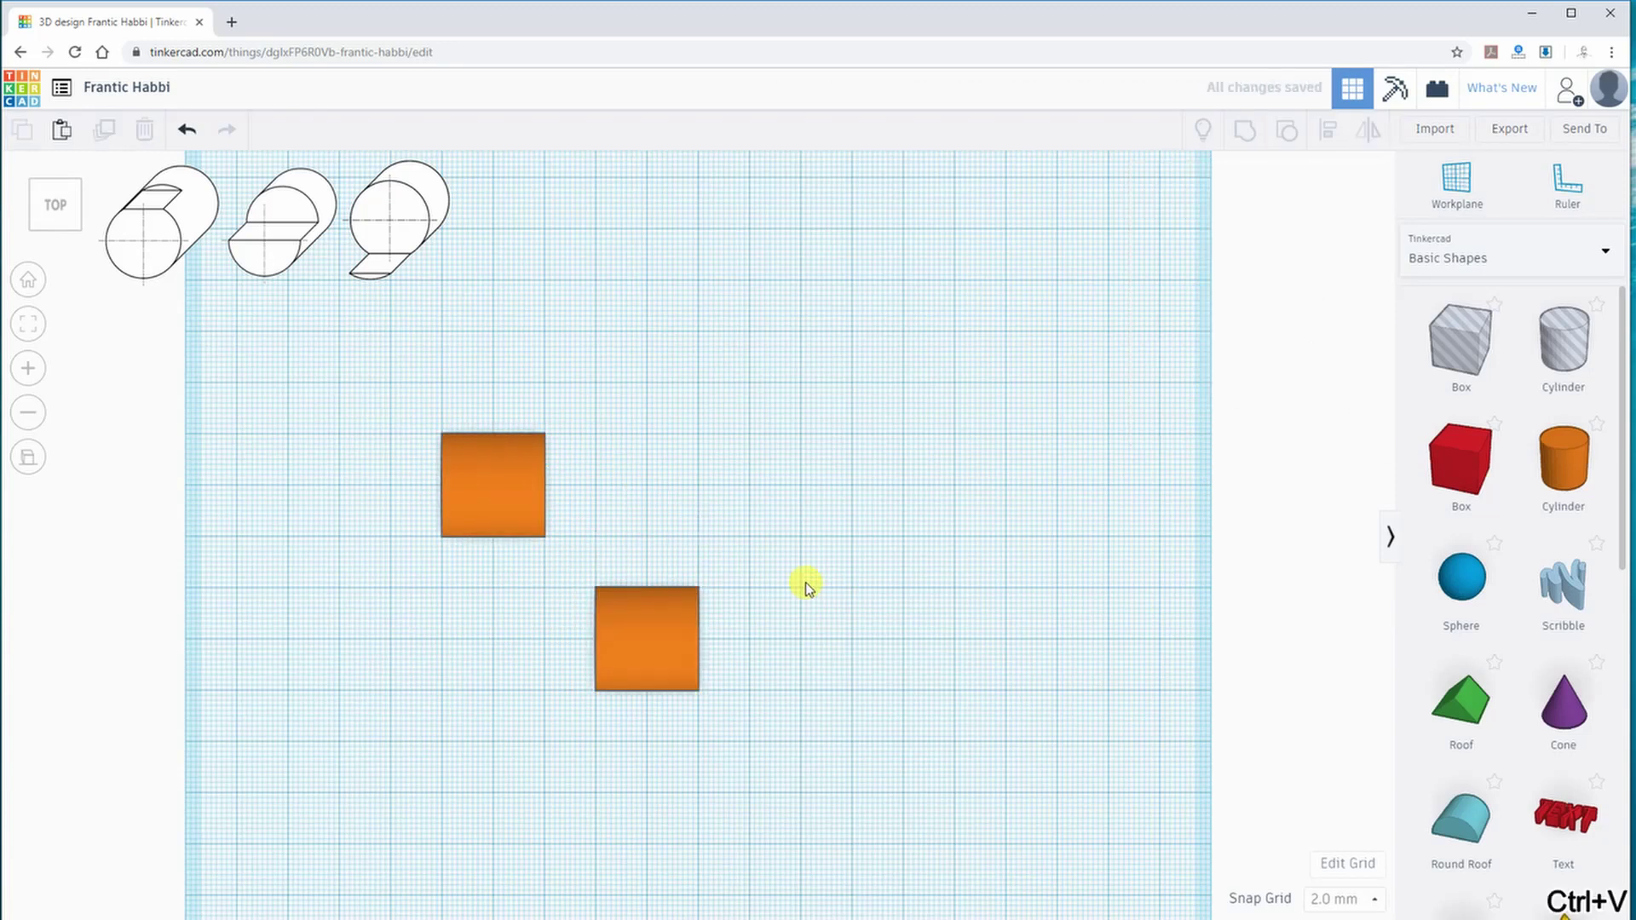
drag(818, 796, 838, 797)
click(625, 789)
Place a 20 mm hole box over the left half of each of the three cylinders
right_drag(577, 802, 595, 669)
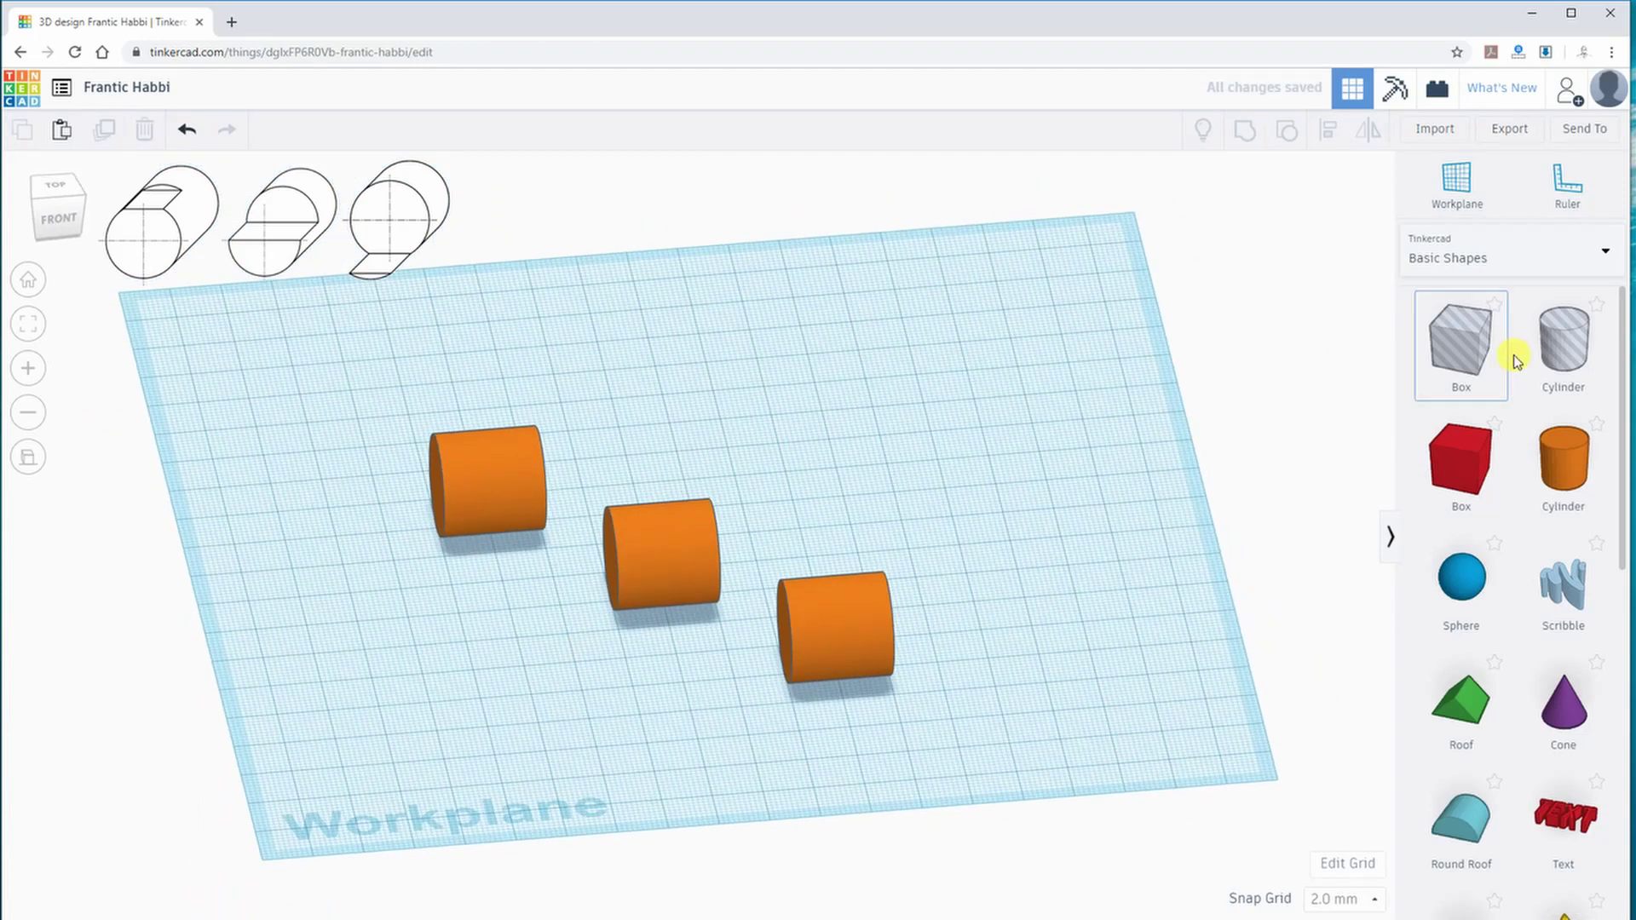
click(1456, 342)
click(783, 675)
click(1461, 341)
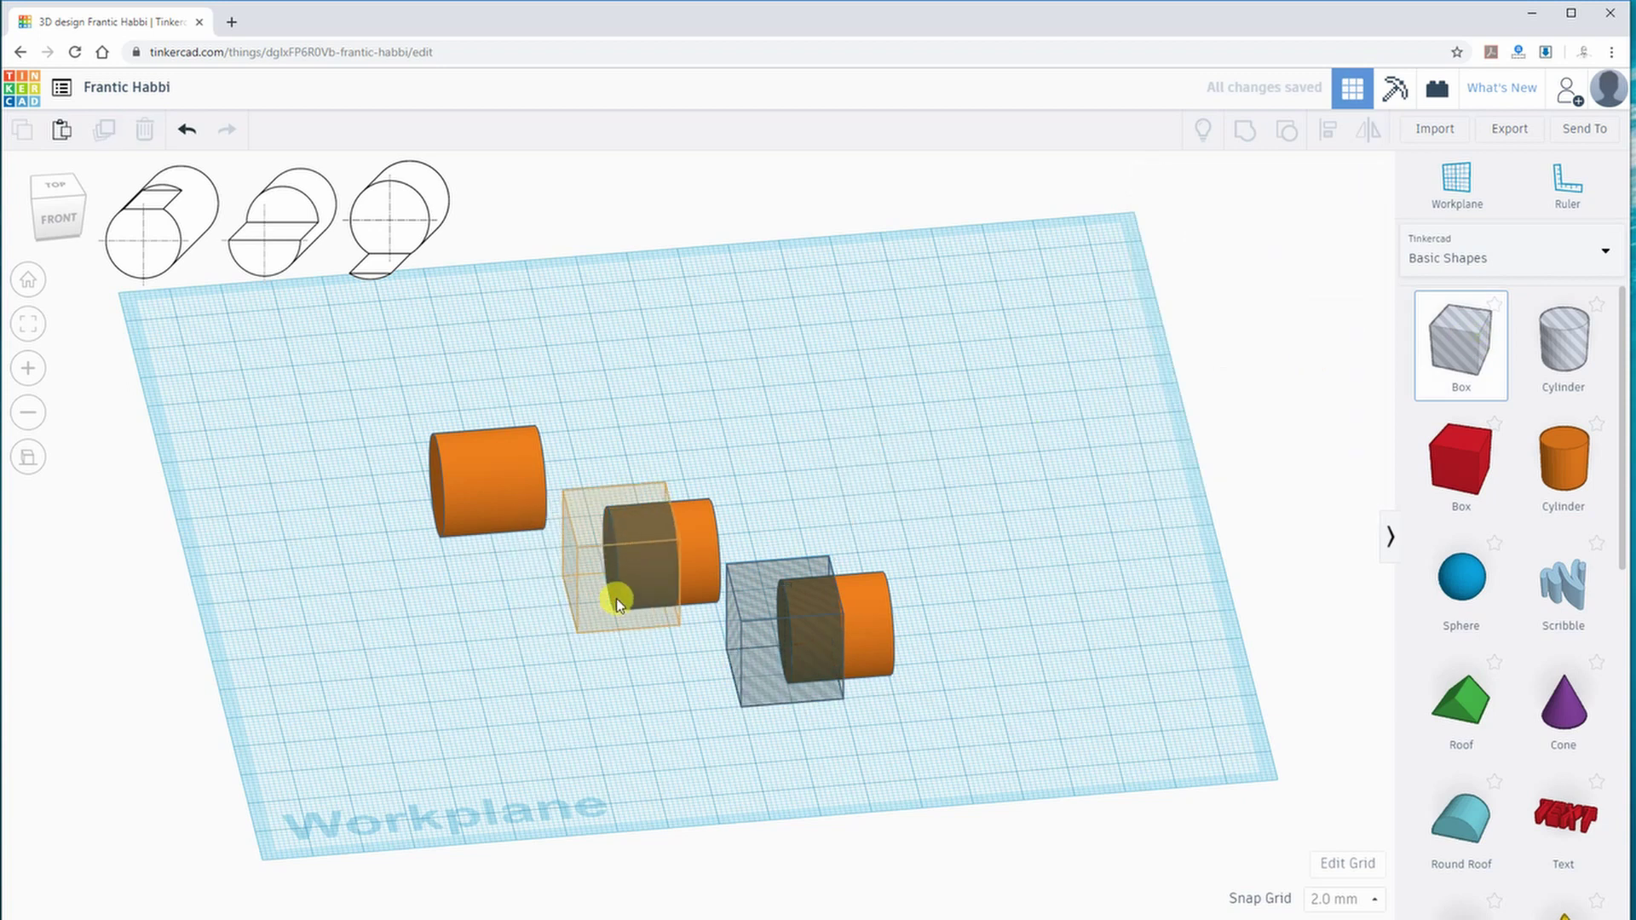
click(607, 596)
click(1462, 341)
click(438, 530)
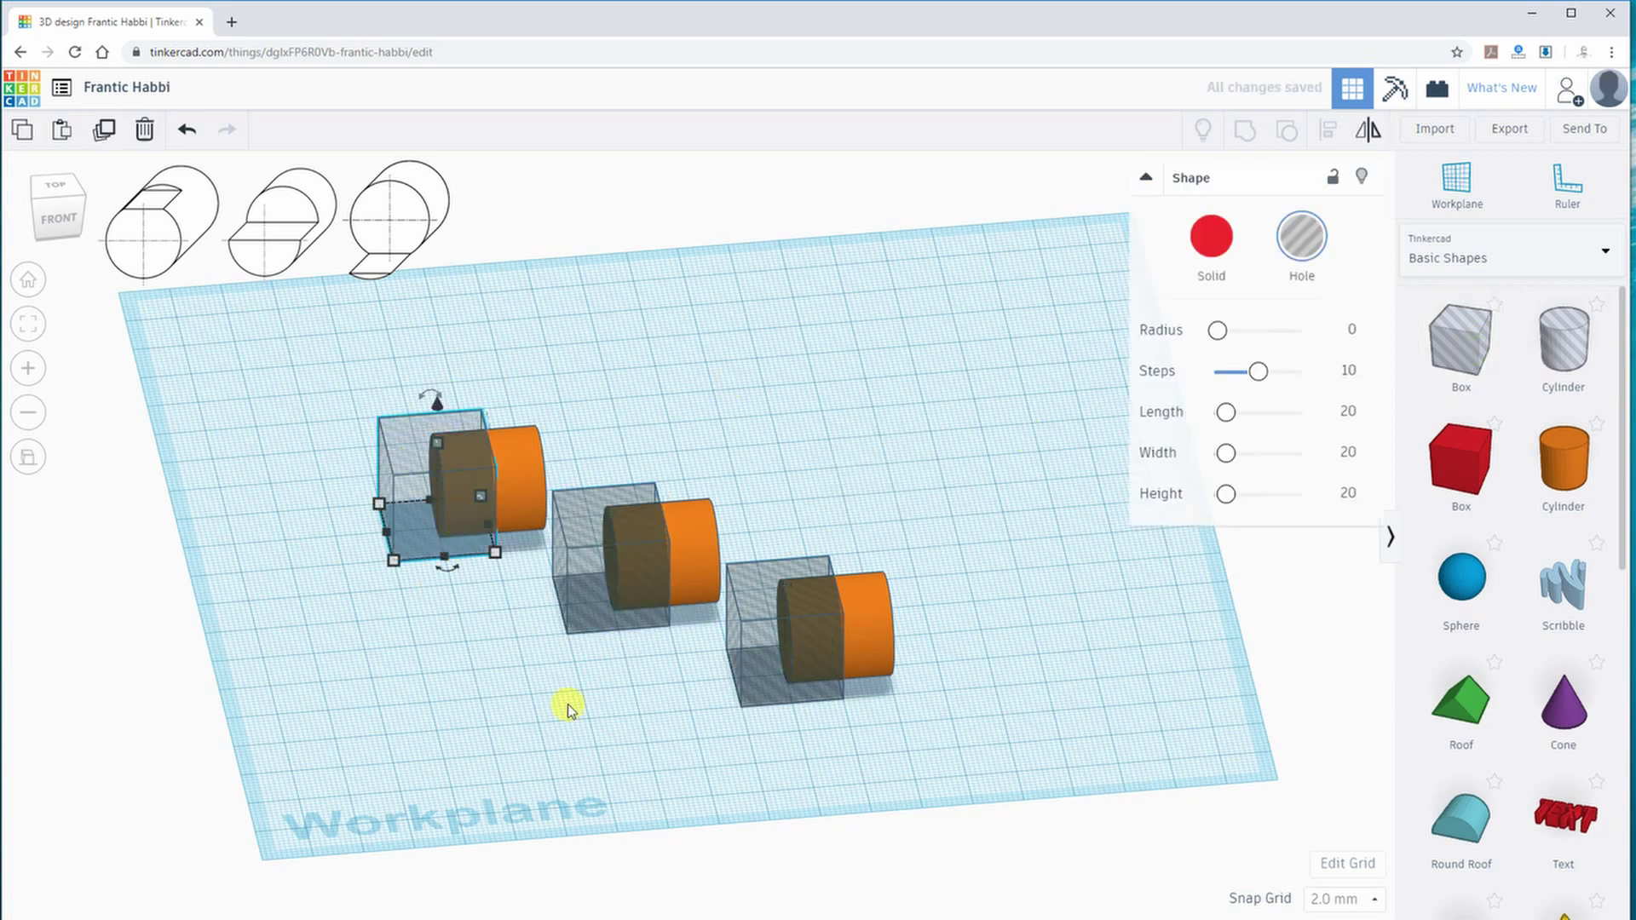
Raise the hole boxes above the workplane: the rear one 16 mm, the middle one to its cylinder's mid-height, and the front one 4 mm
right_drag(568, 705, 632, 643)
drag(446, 425, 446, 351)
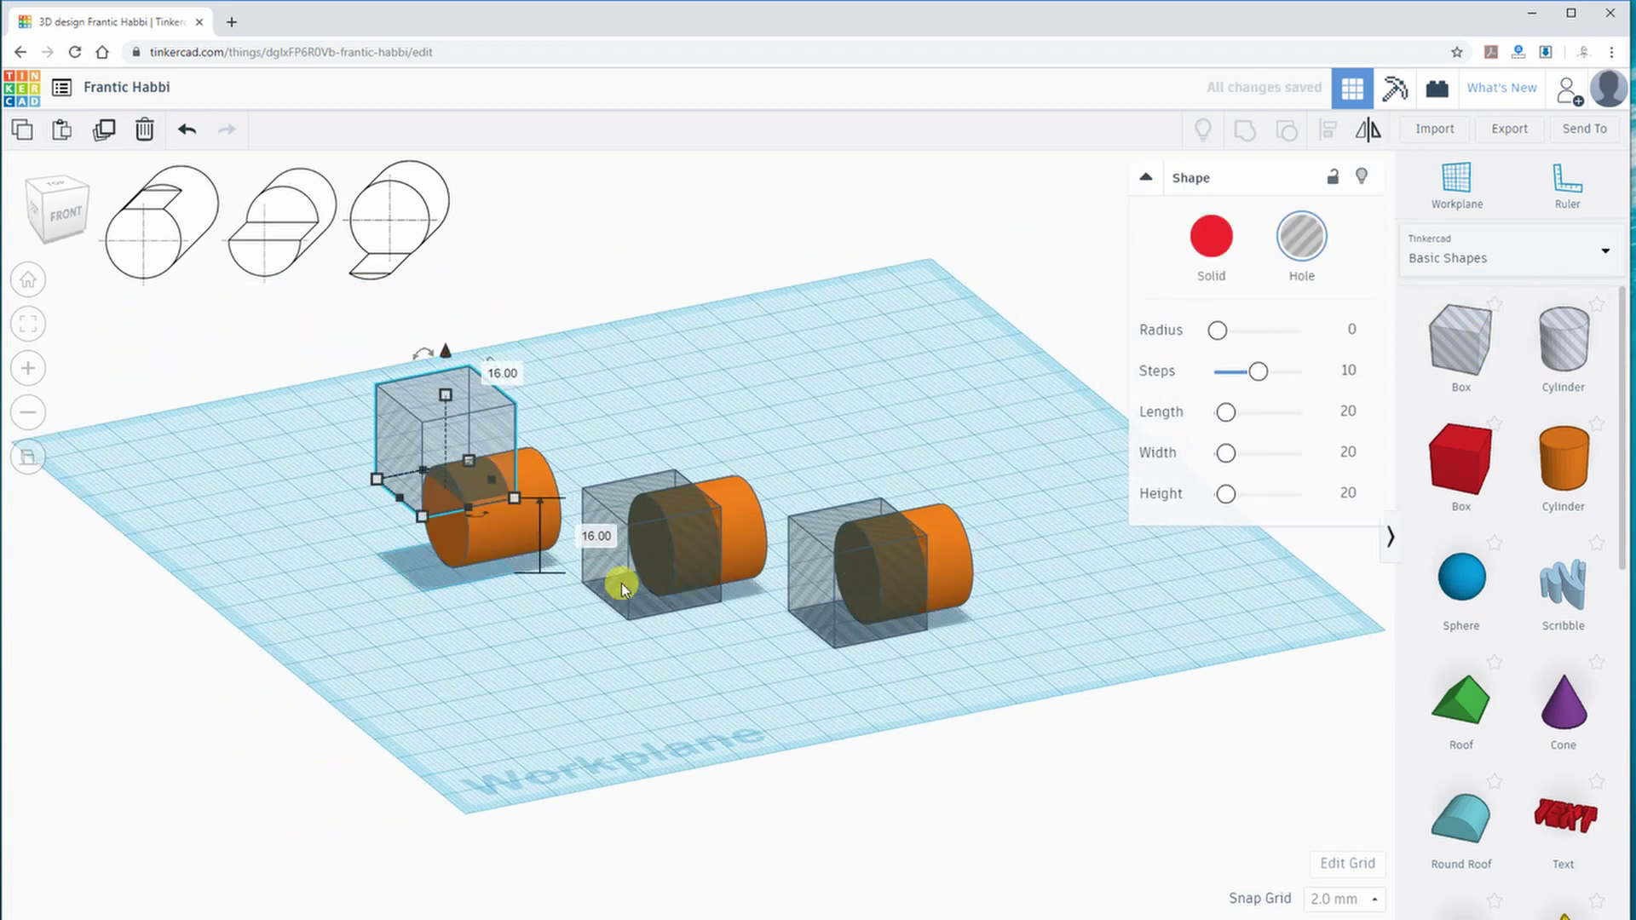
click(621, 588)
drag(650, 452, 651, 407)
click(807, 514)
drag(851, 478, 858, 467)
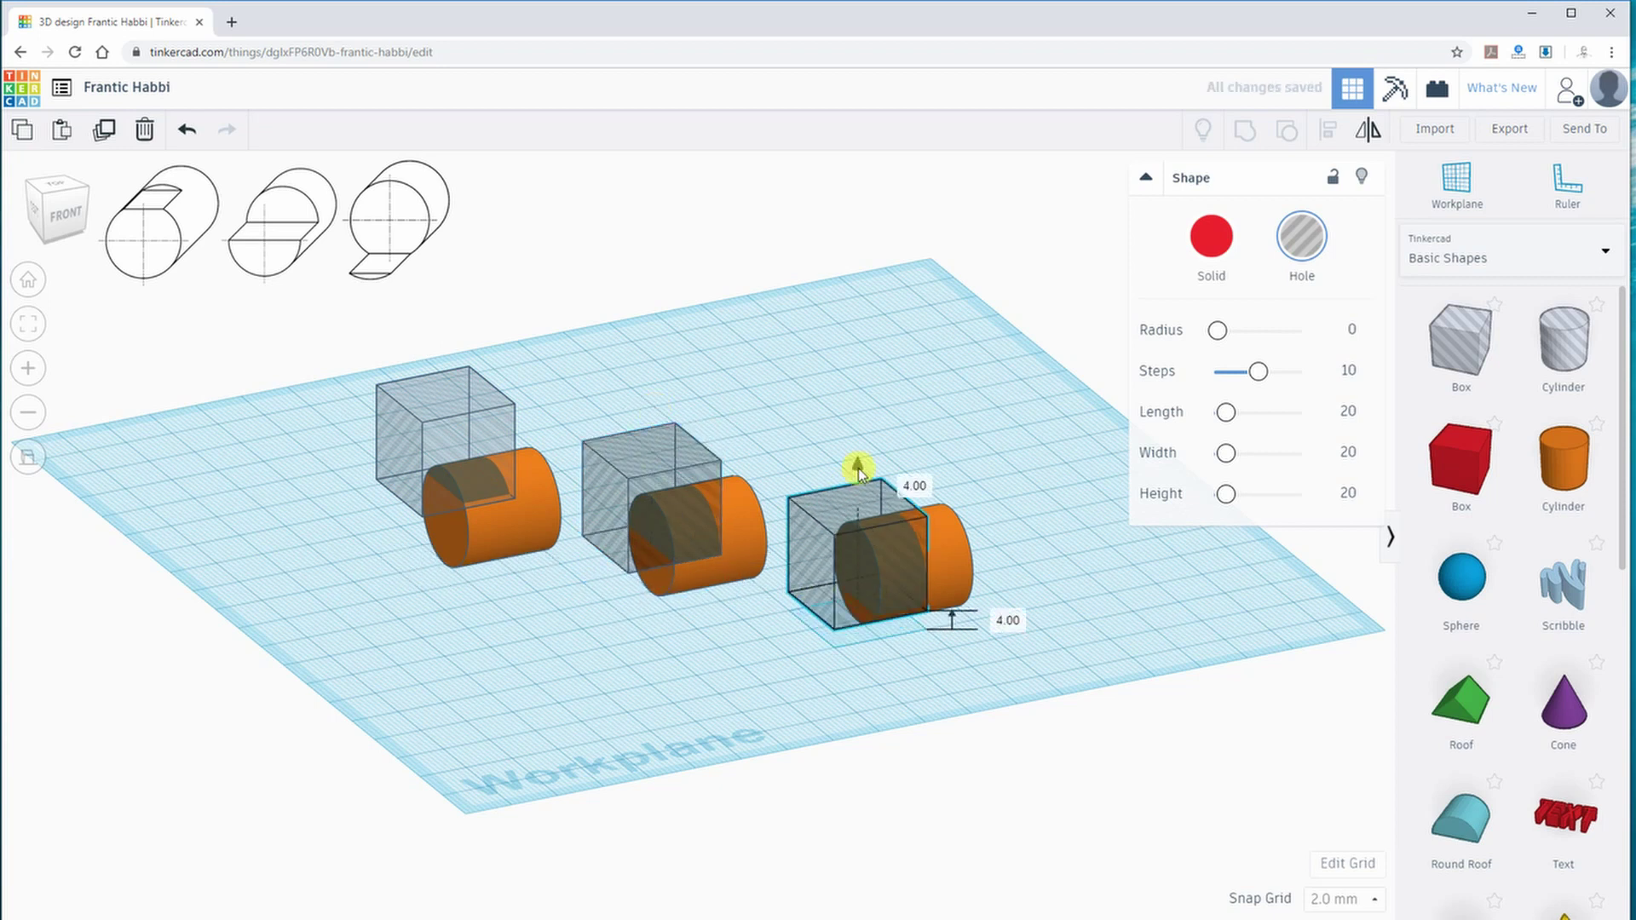
Group each cylinder with its hole box to cut a step of a different depth into each one
drag(335, 309, 564, 636)
click(1245, 129)
drag(579, 335, 769, 666)
click(1245, 129)
drag(778, 354, 978, 666)
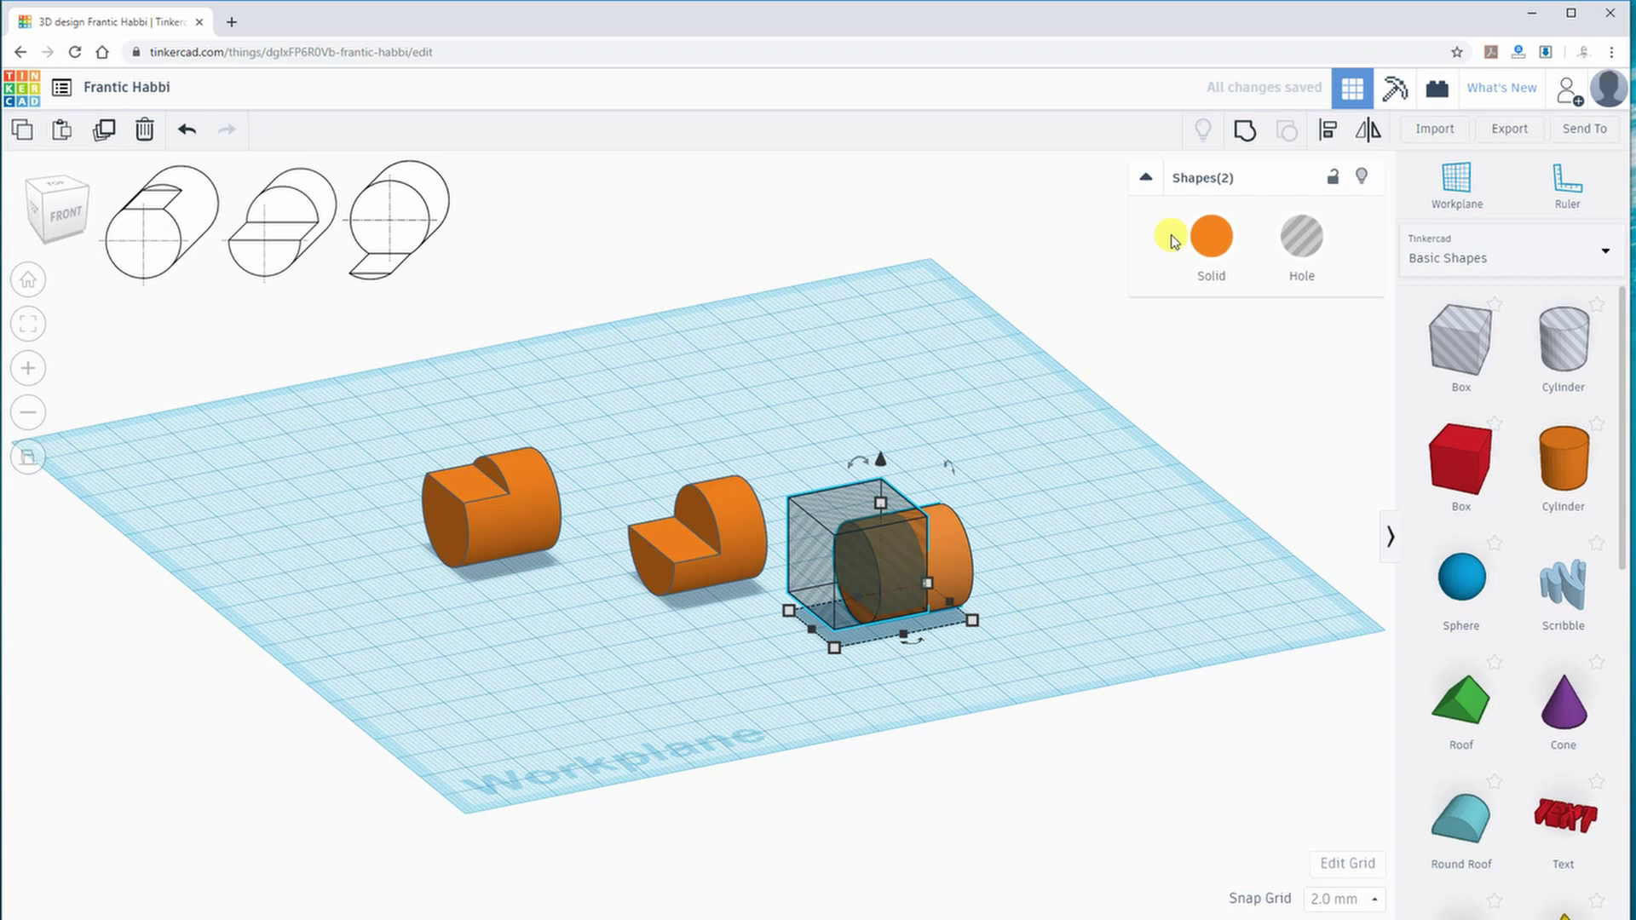
click(1245, 129)
Examine the three cut cylinders in the front, left and top views to compare their outlines
click(354, 300)
click(80, 228)
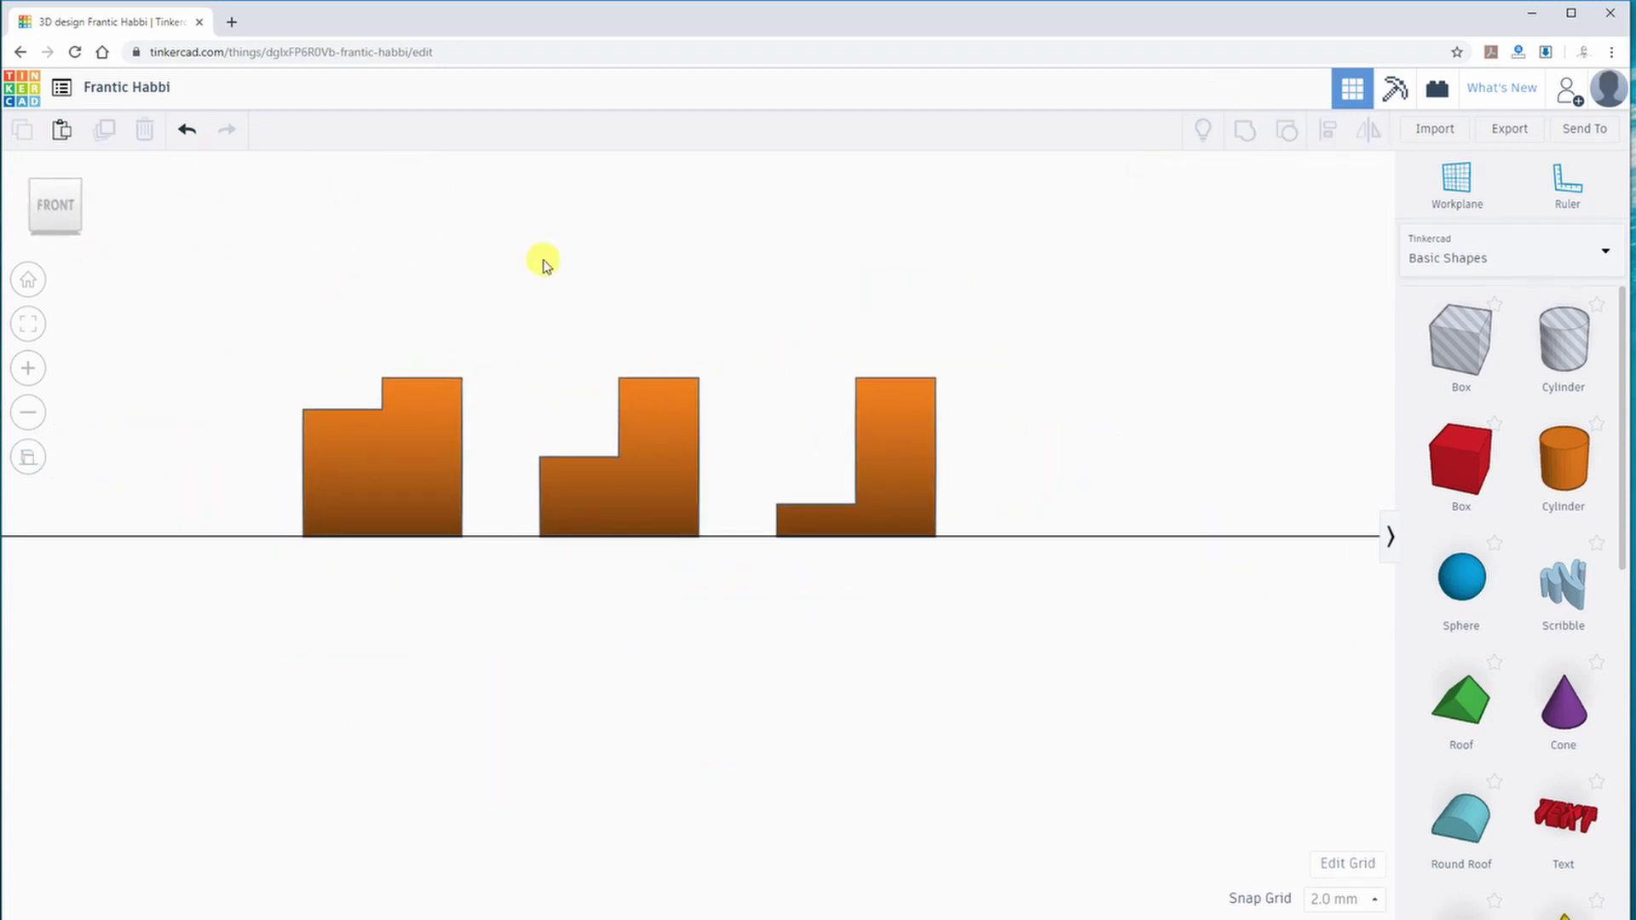
right_drag(349, 322, 734, 321)
click(51, 213)
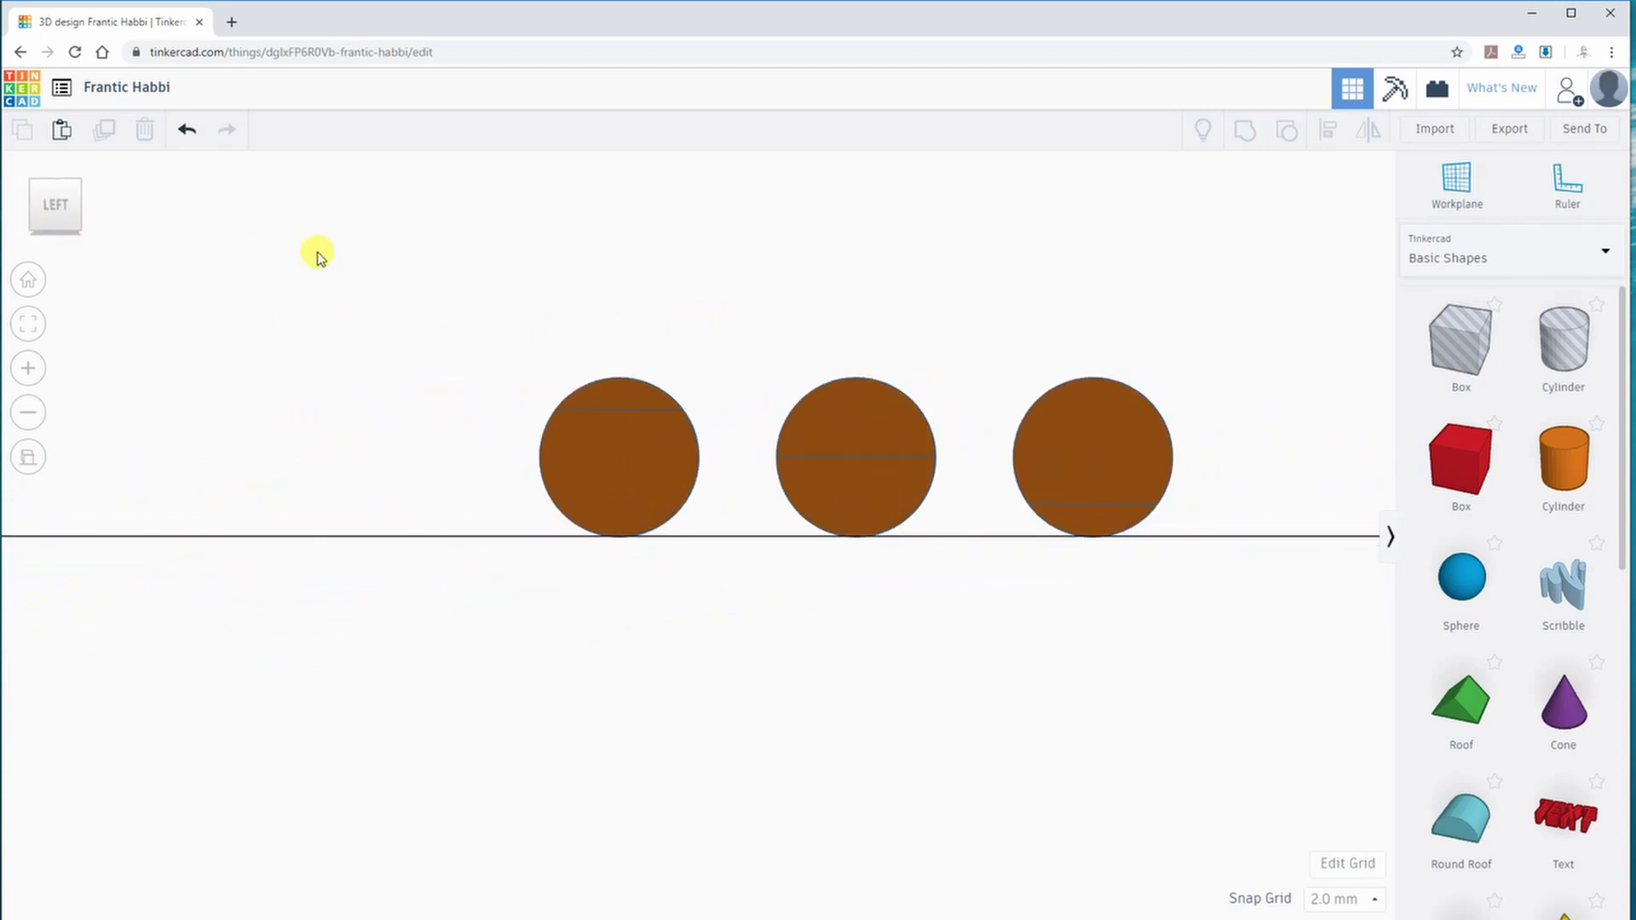
right_drag(1235, 331, 740, 532)
click(53, 195)
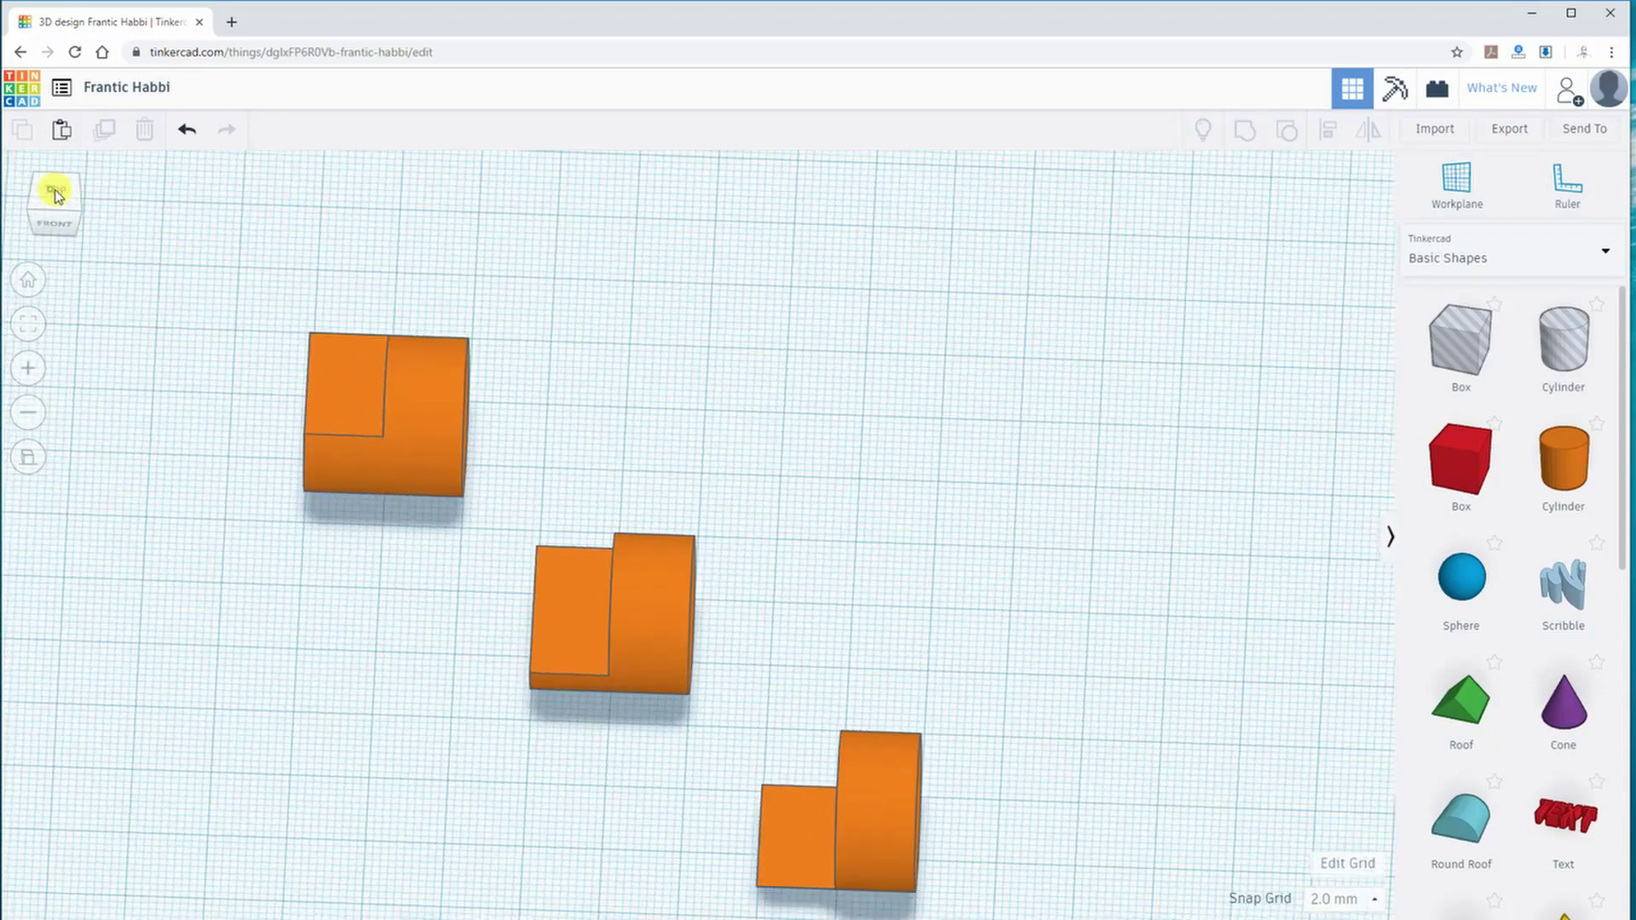
middle_drag(558, 317, 599, 235)
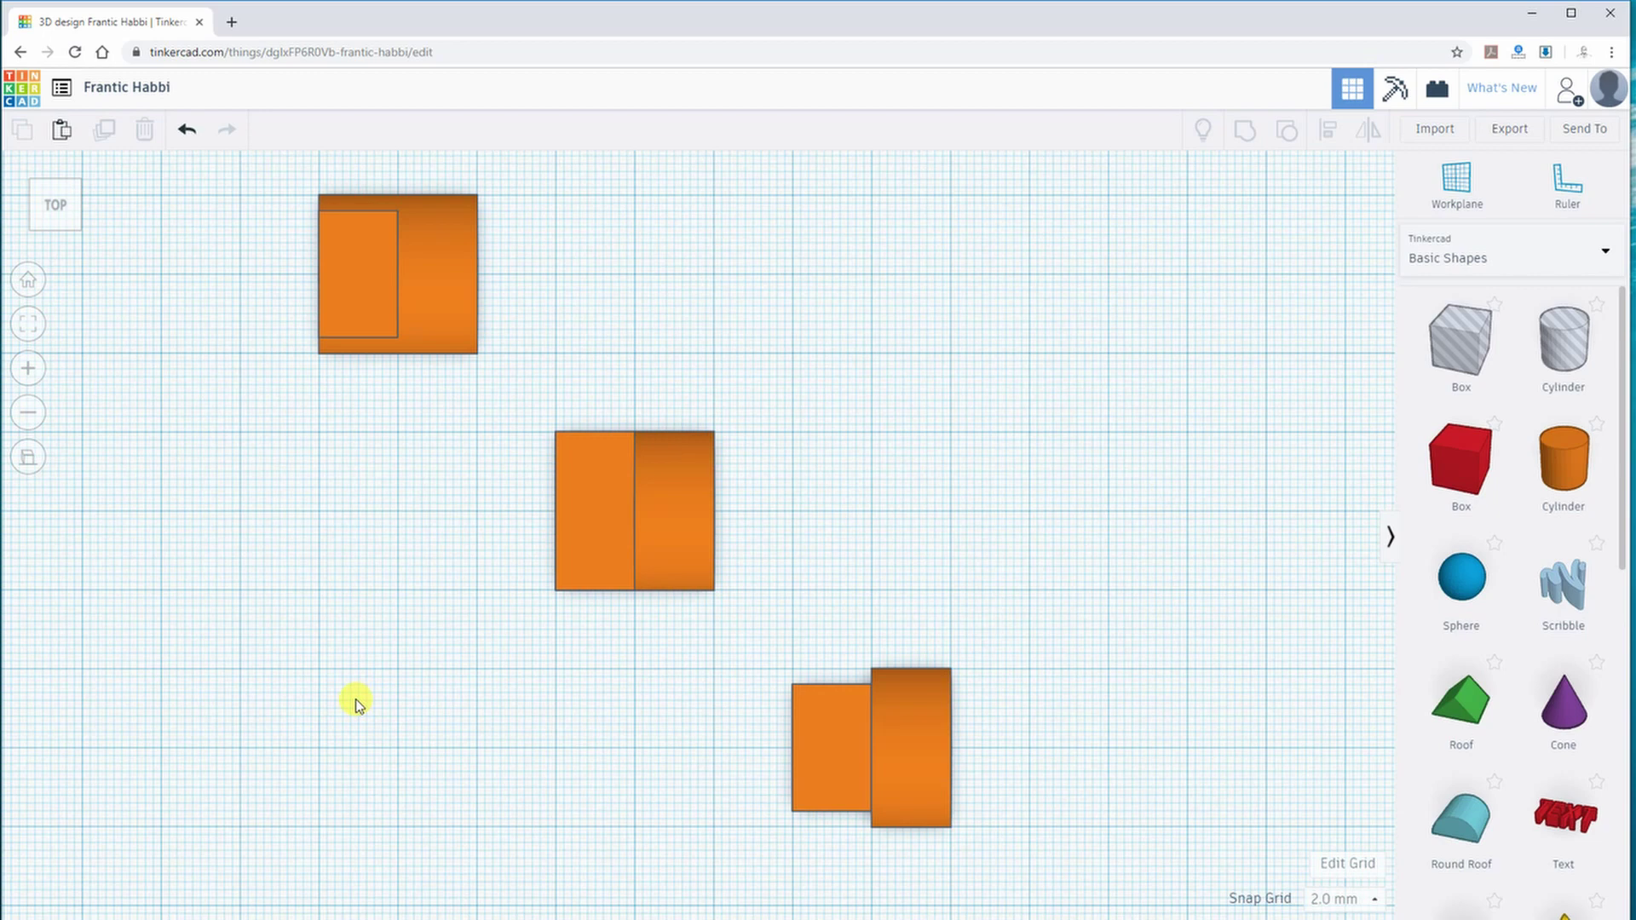
right_drag(333, 731, 555, 754)
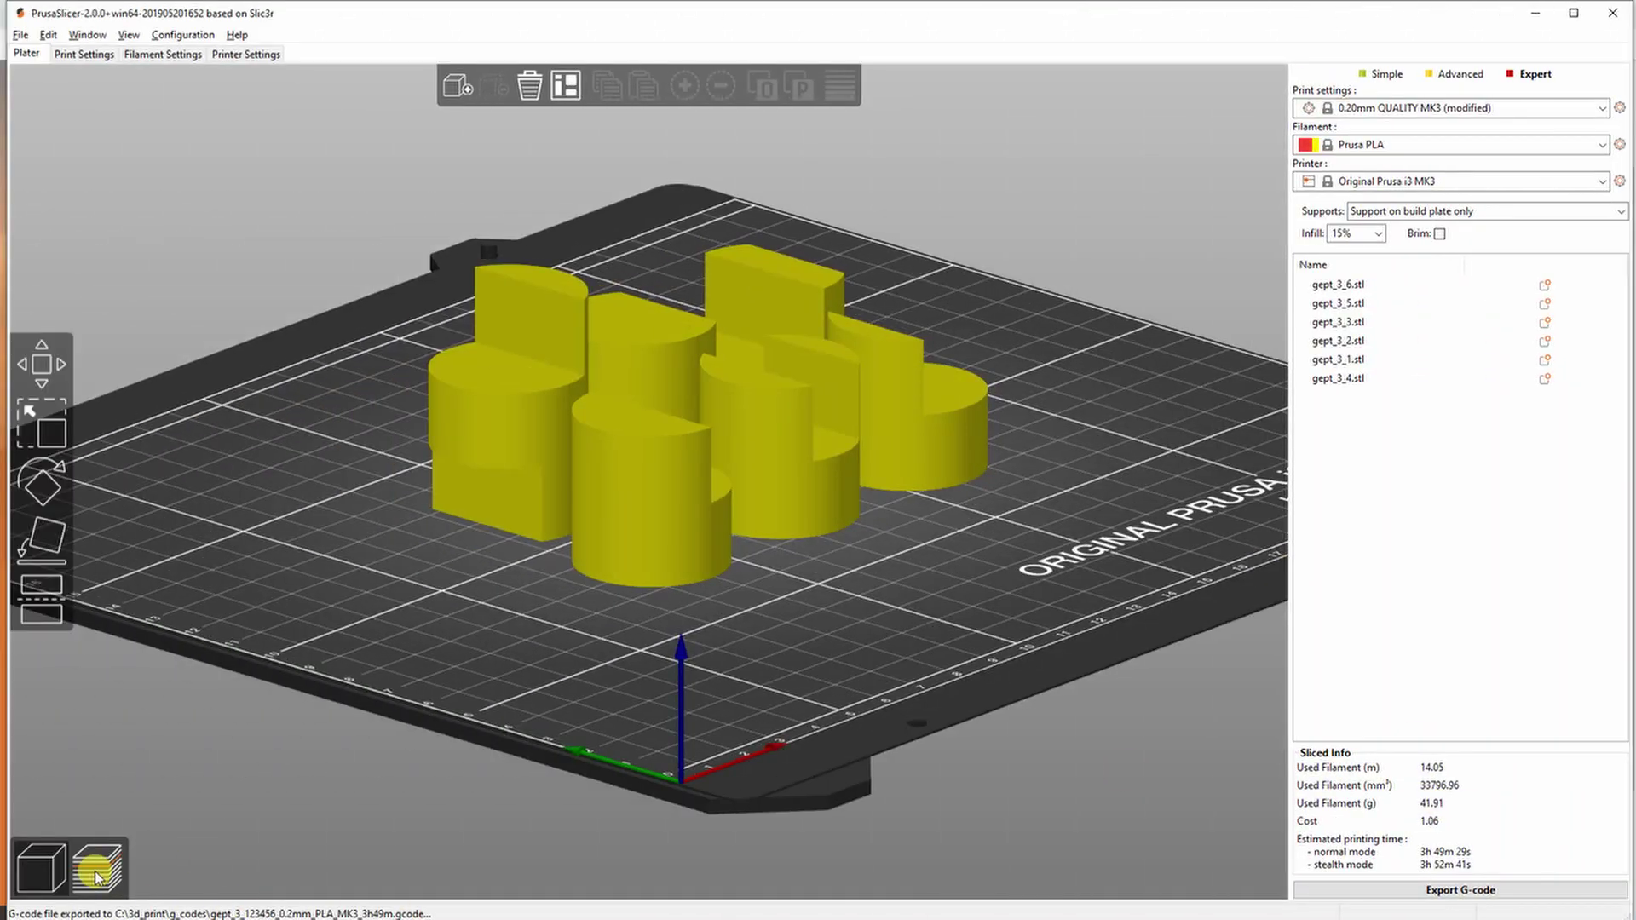
Preview the sliced parts in PrusaSlicer and step through the layers to inspect infill and support material
click(97, 857)
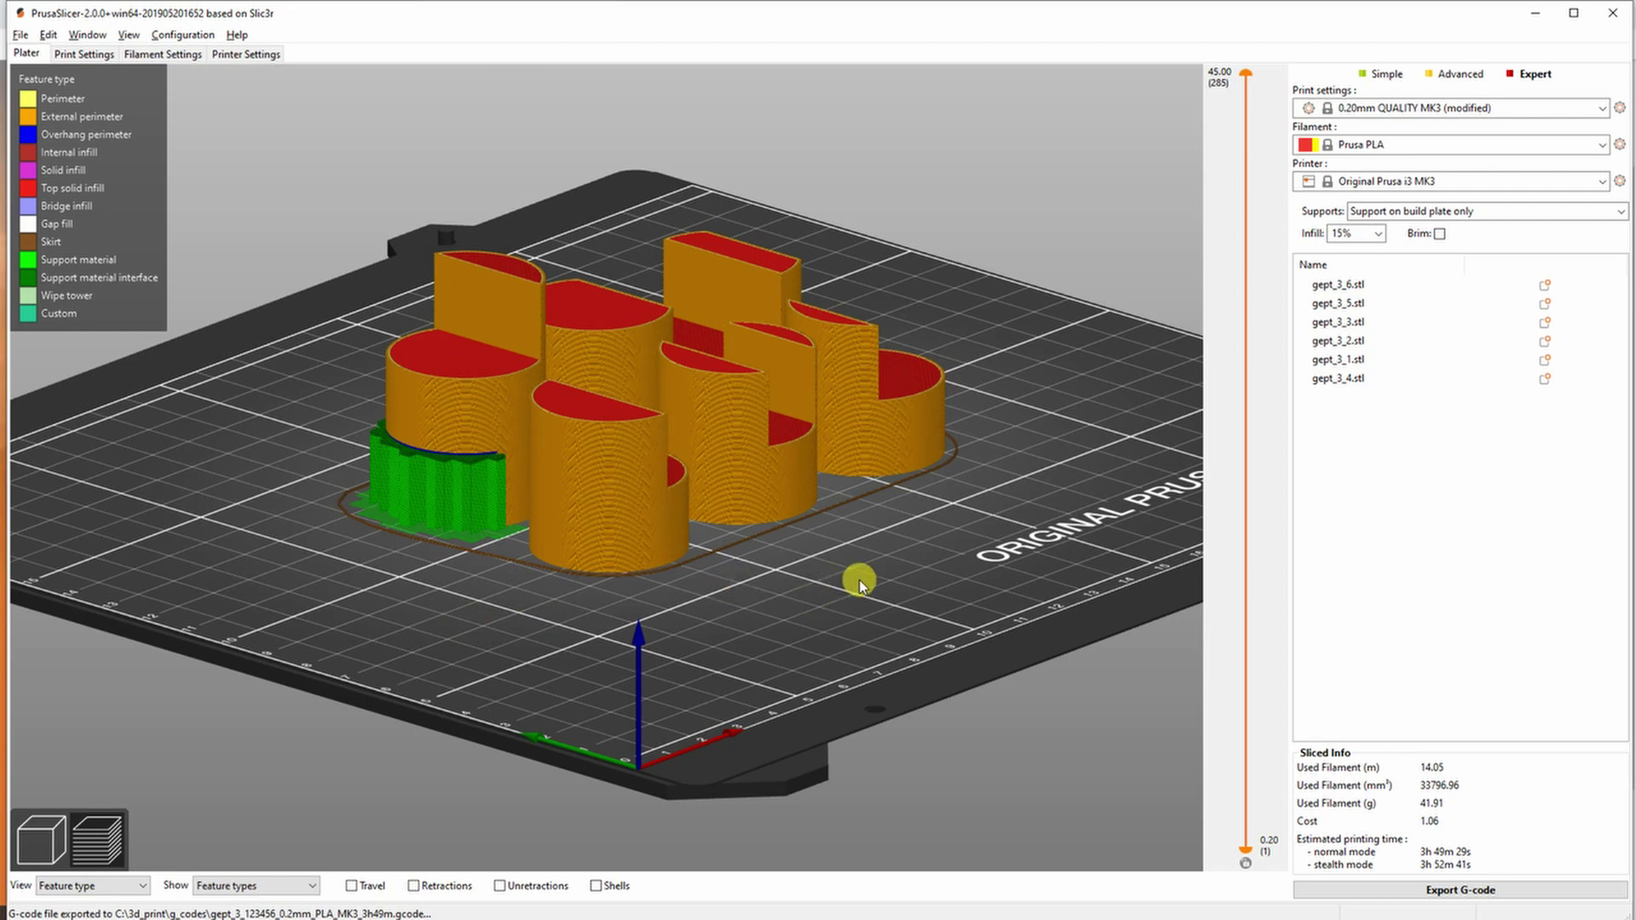
drag(859, 579, 837, 610)
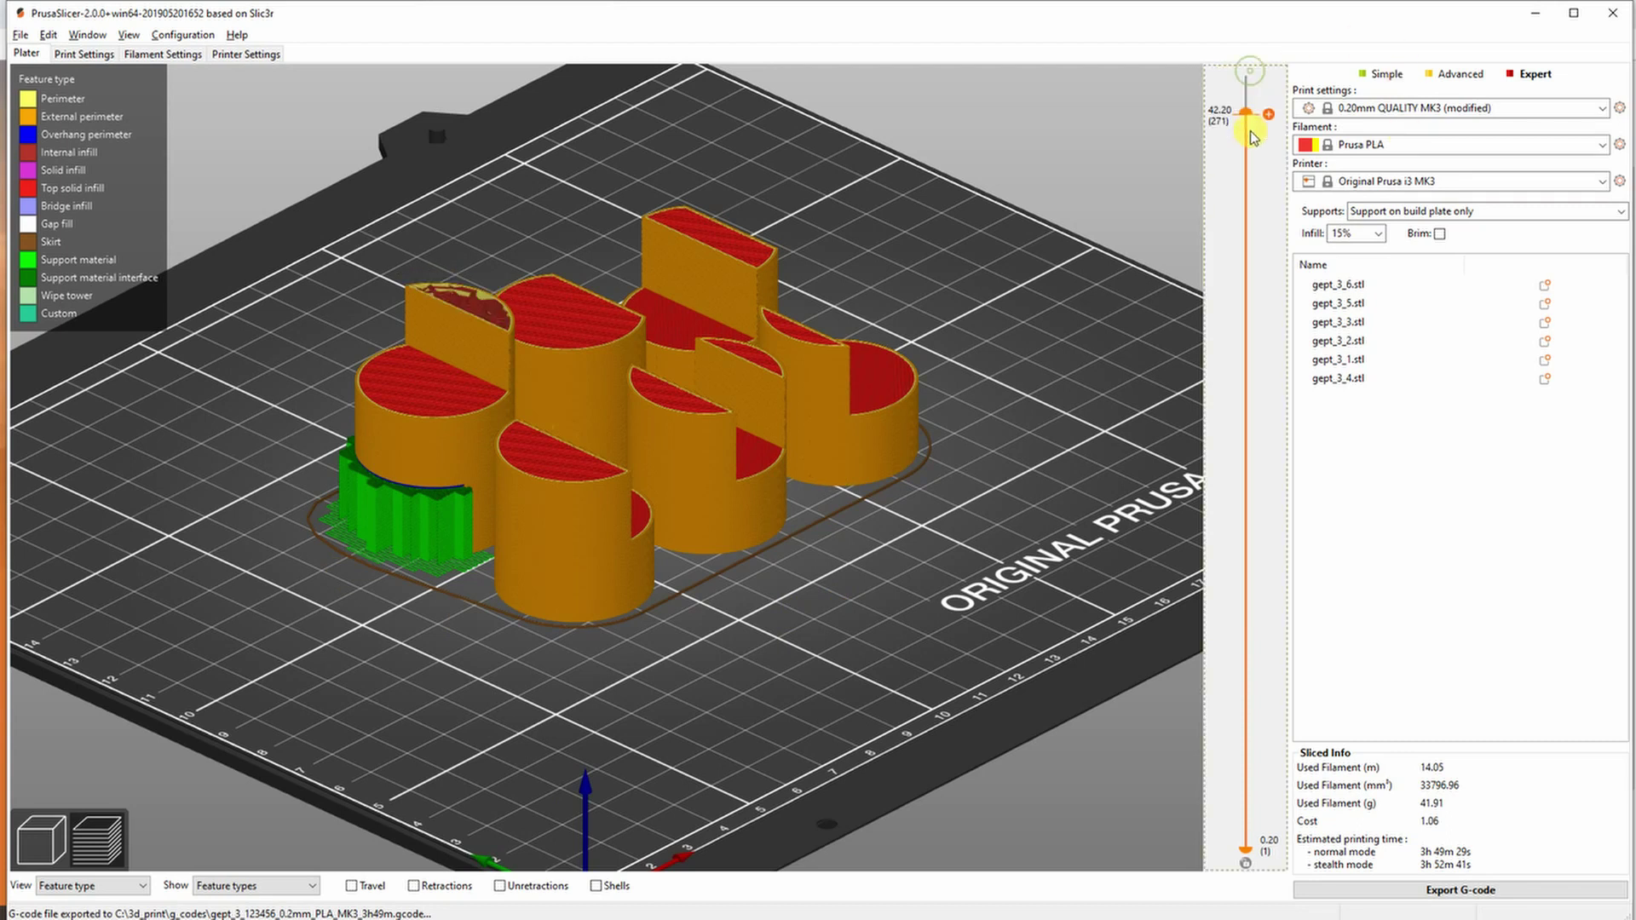
drag(1253, 135, 1254, 666)
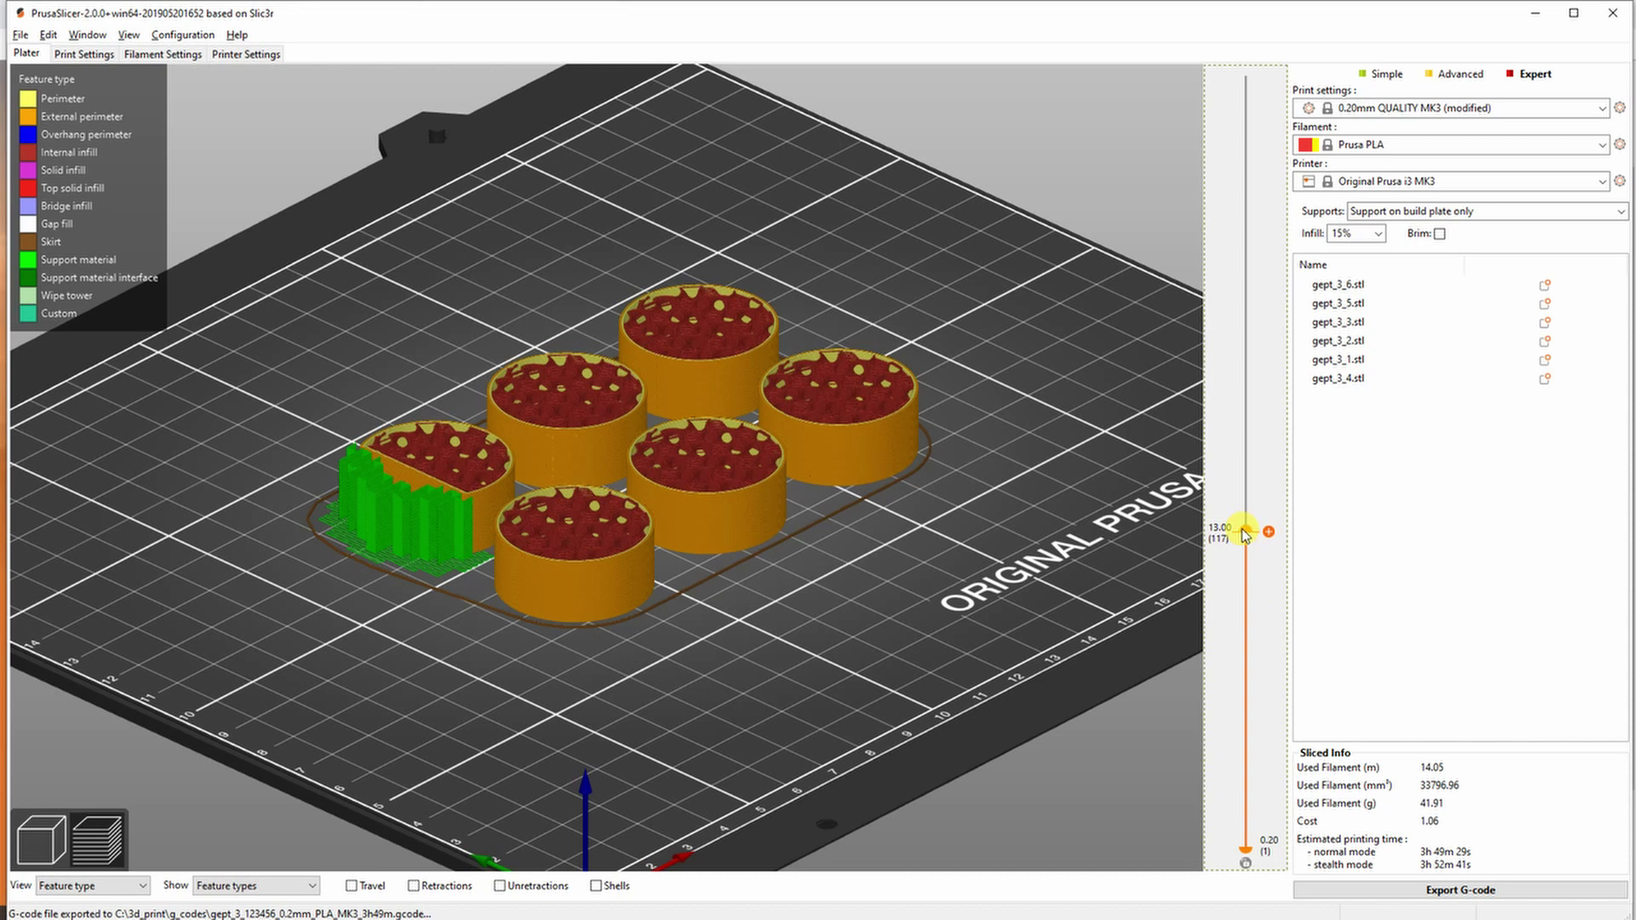
drag(1244, 535, 1229, 304)
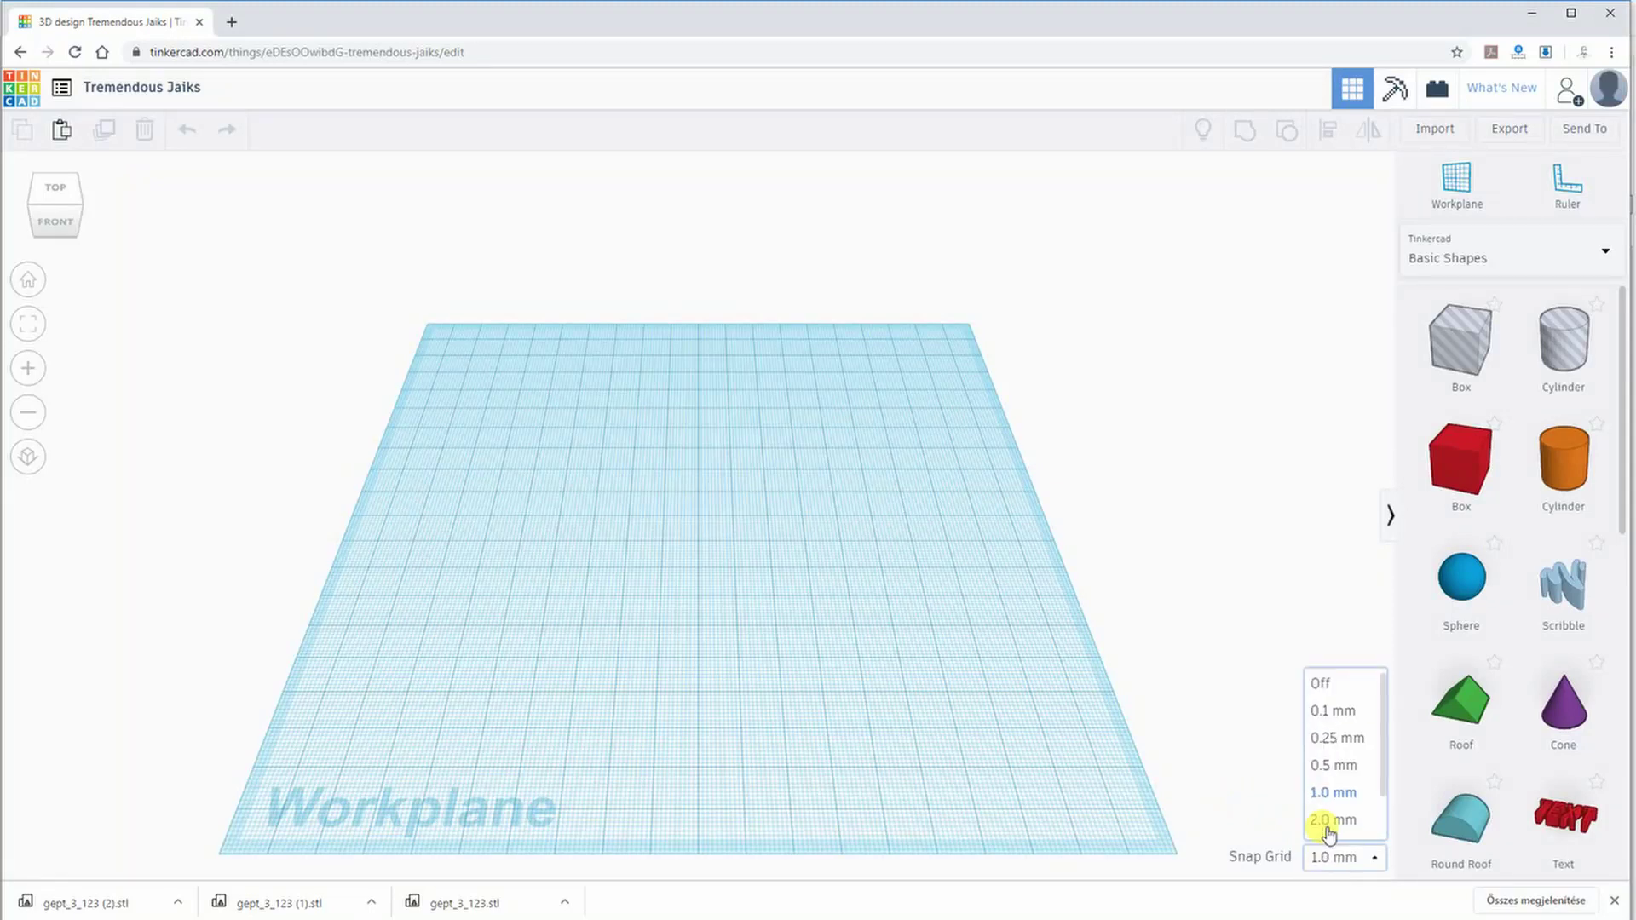
Set the snap grid to 2.0 mm in the new Tinkercad design, use an orthographic view, and place a cylinder with 64 sides
click(28, 459)
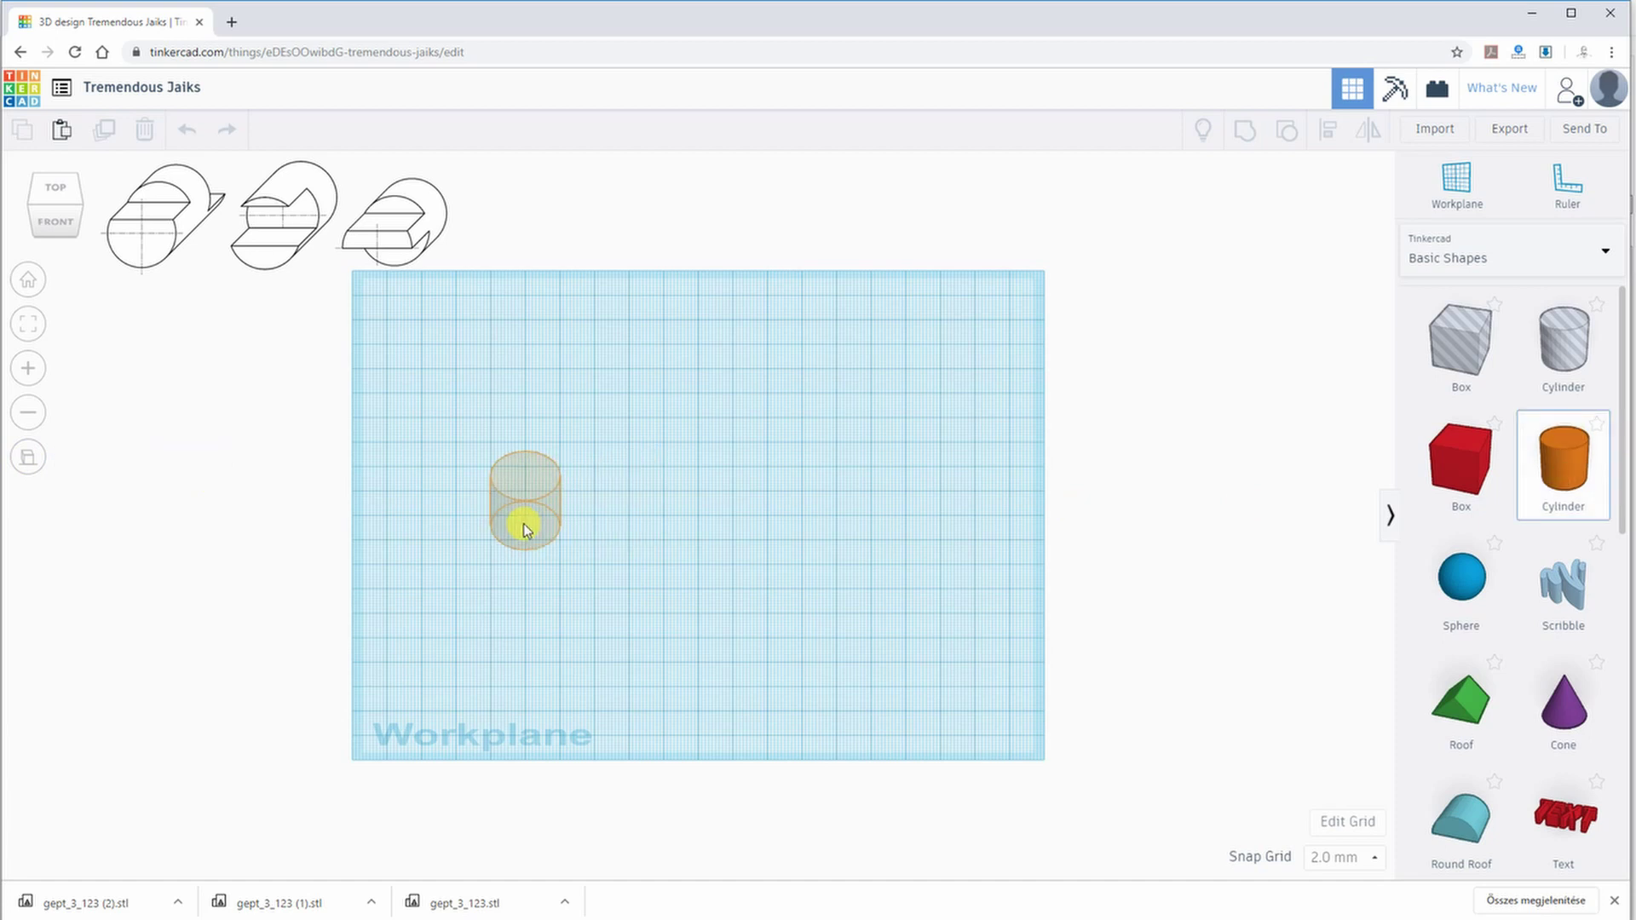
click(561, 512)
drag(1231, 330, 1370, 339)
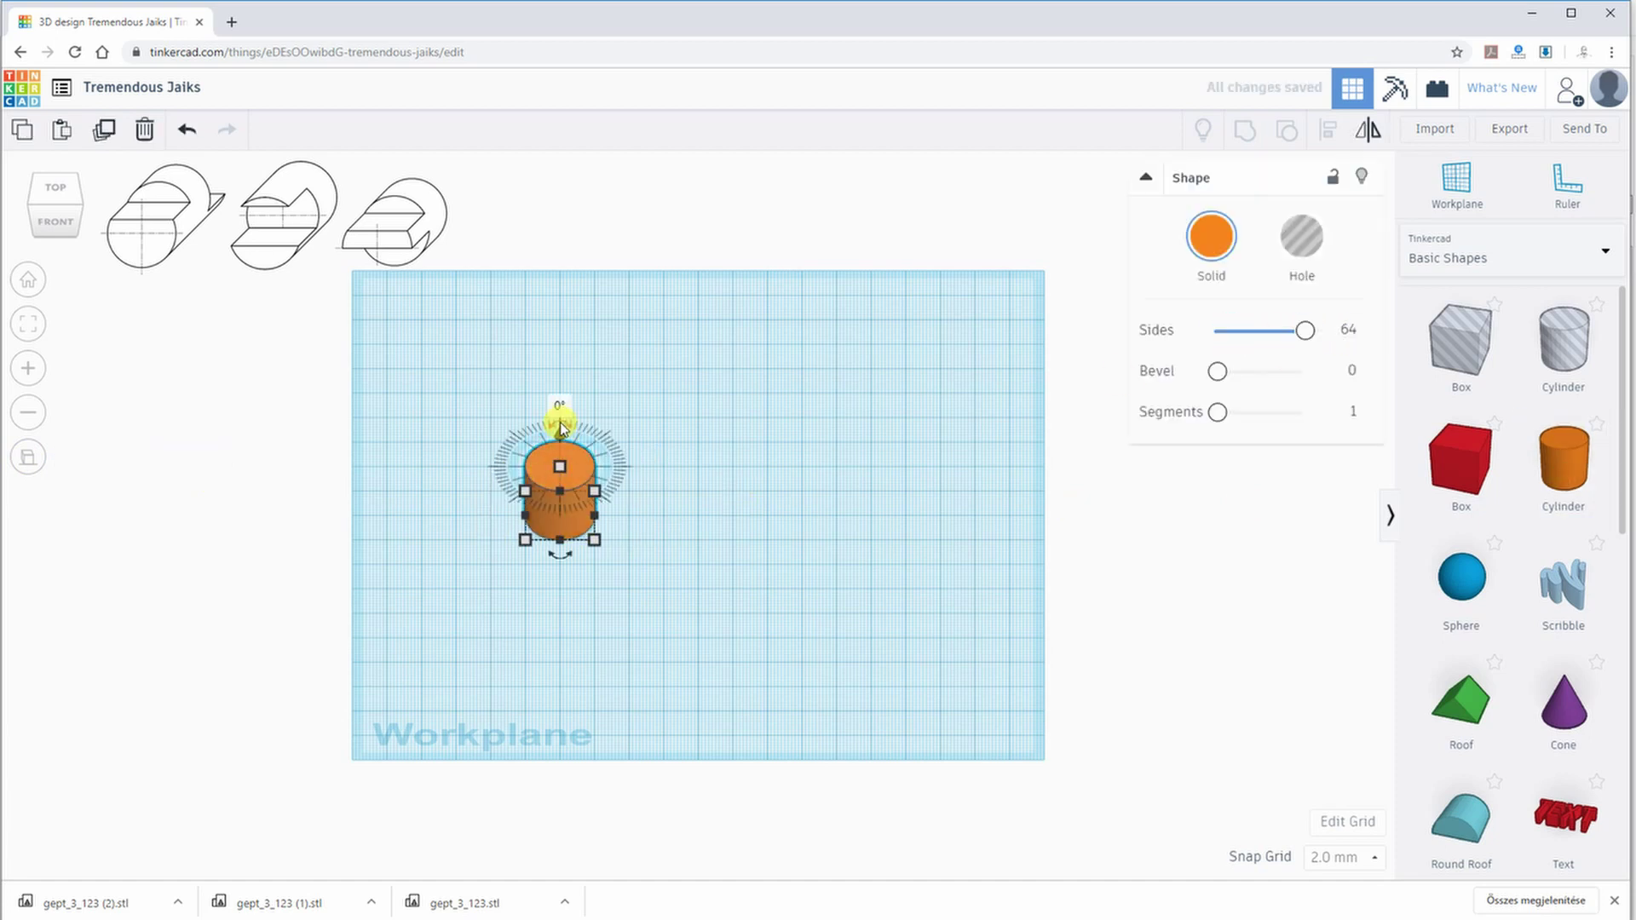
Rotate the cylinder a quarter turn so it lies on its side
scroll(597, 548, up, 3)
right_drag(617, 569, 516, 545)
drag(489, 308, 511, 596)
click(446, 614)
Copy the lying cylinder and paste two duplicates of it
right_drag(446, 613, 464, 435)
click(465, 439)
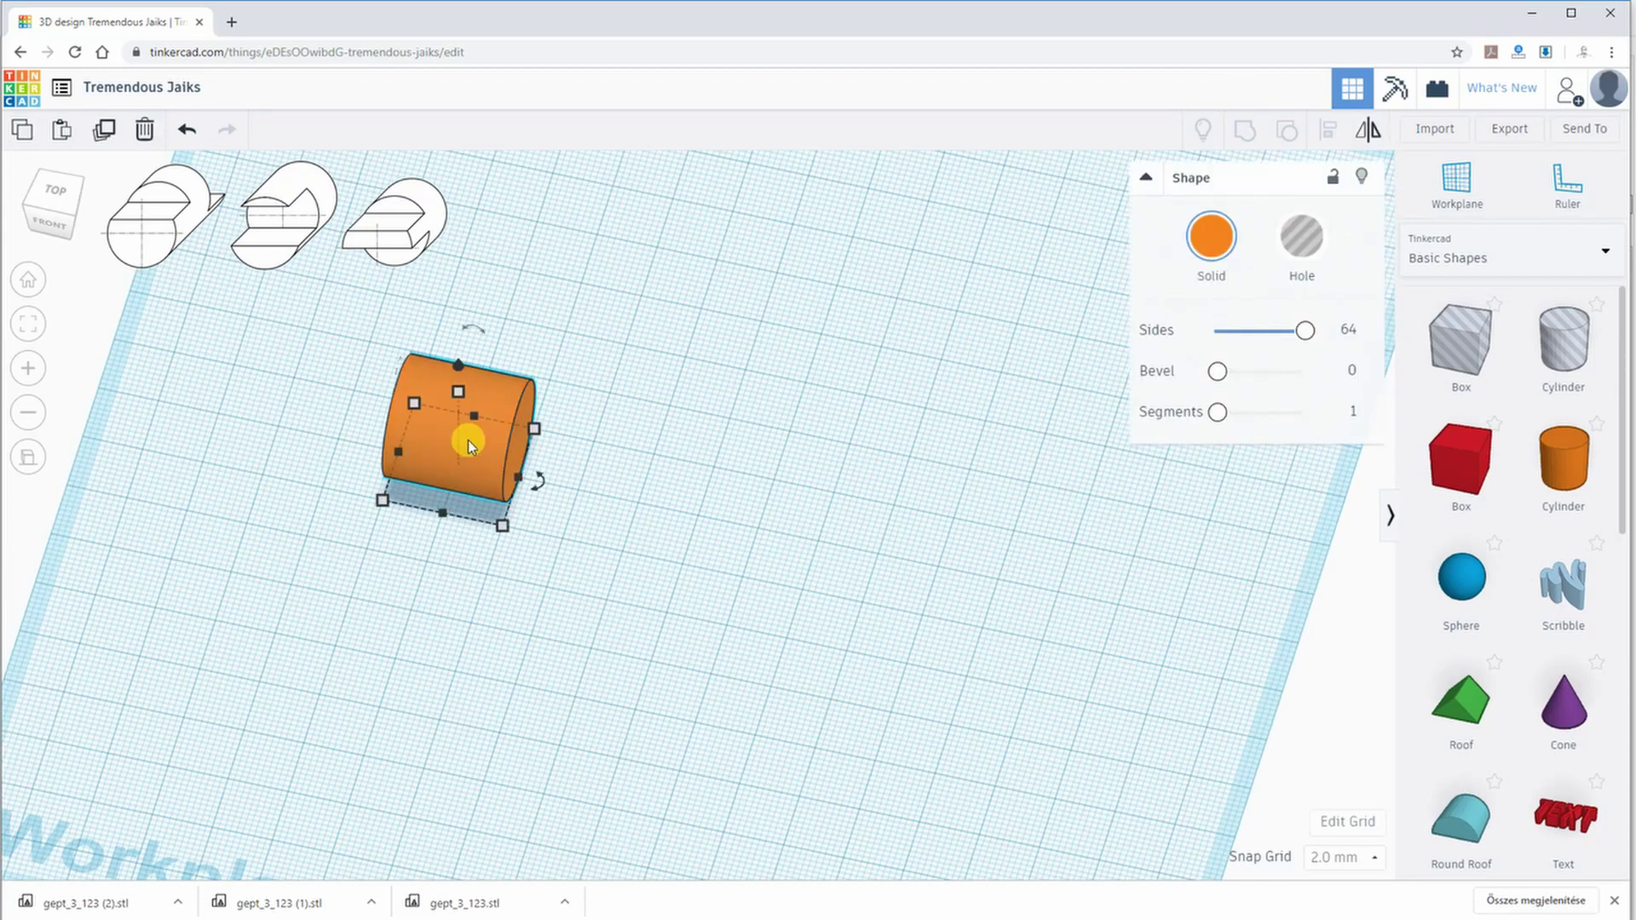
key(ctrl+c)
key(ctrl+v)
key(ctrl+v)
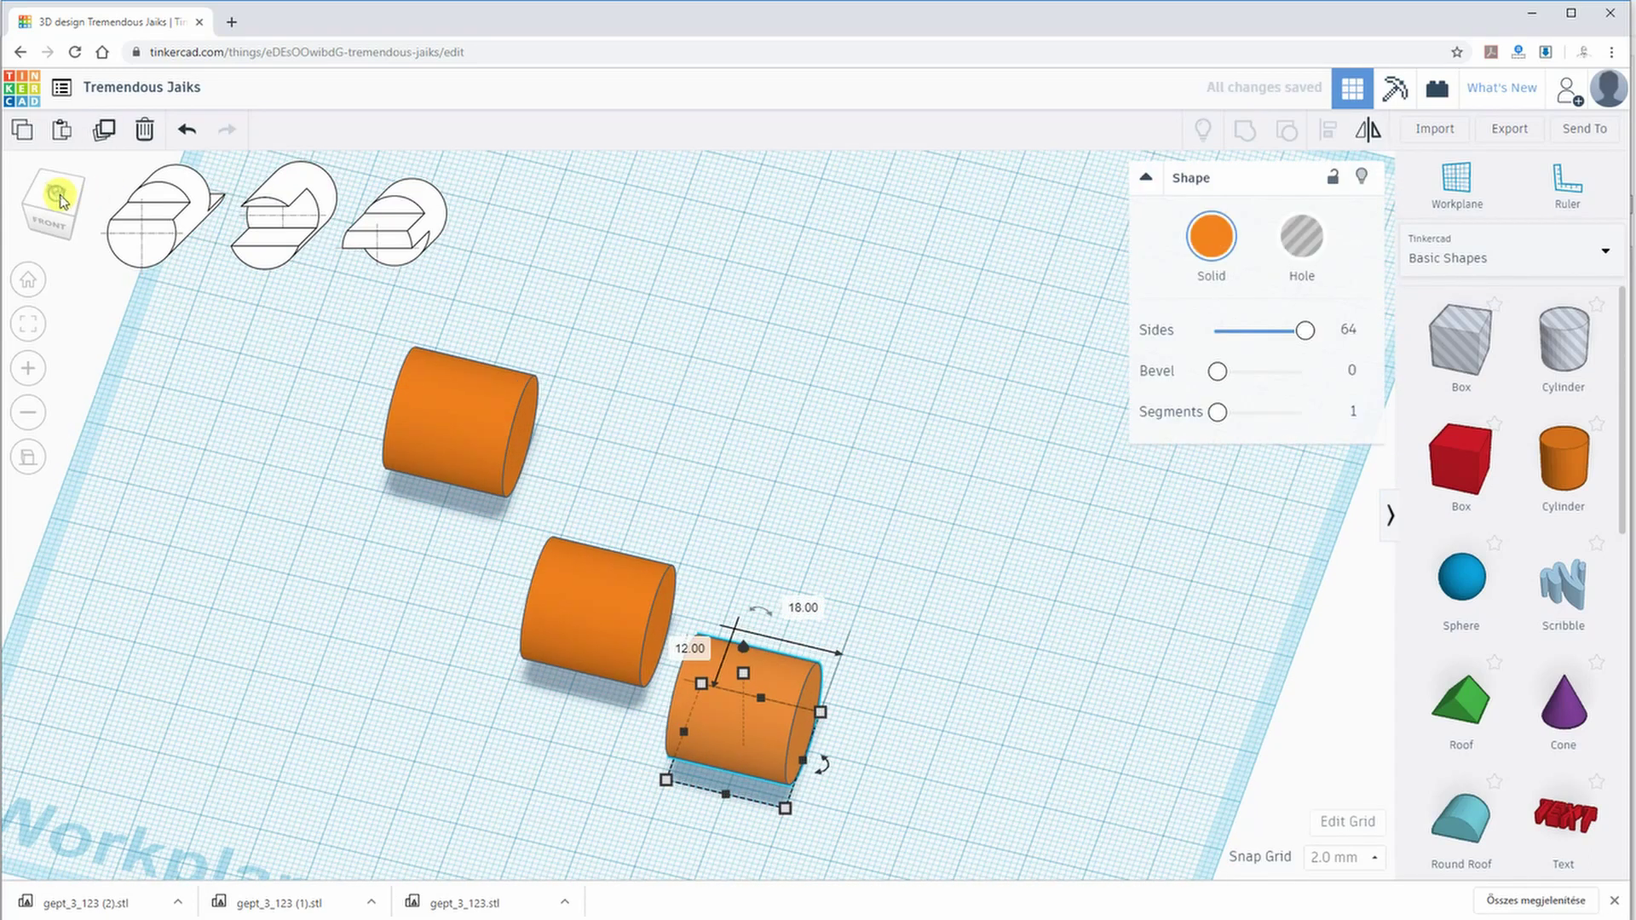
Lengthen the first cylinder along its axis and space the three cylinders out in a diagonal row
click(57, 196)
drag(550, 437, 557, 437)
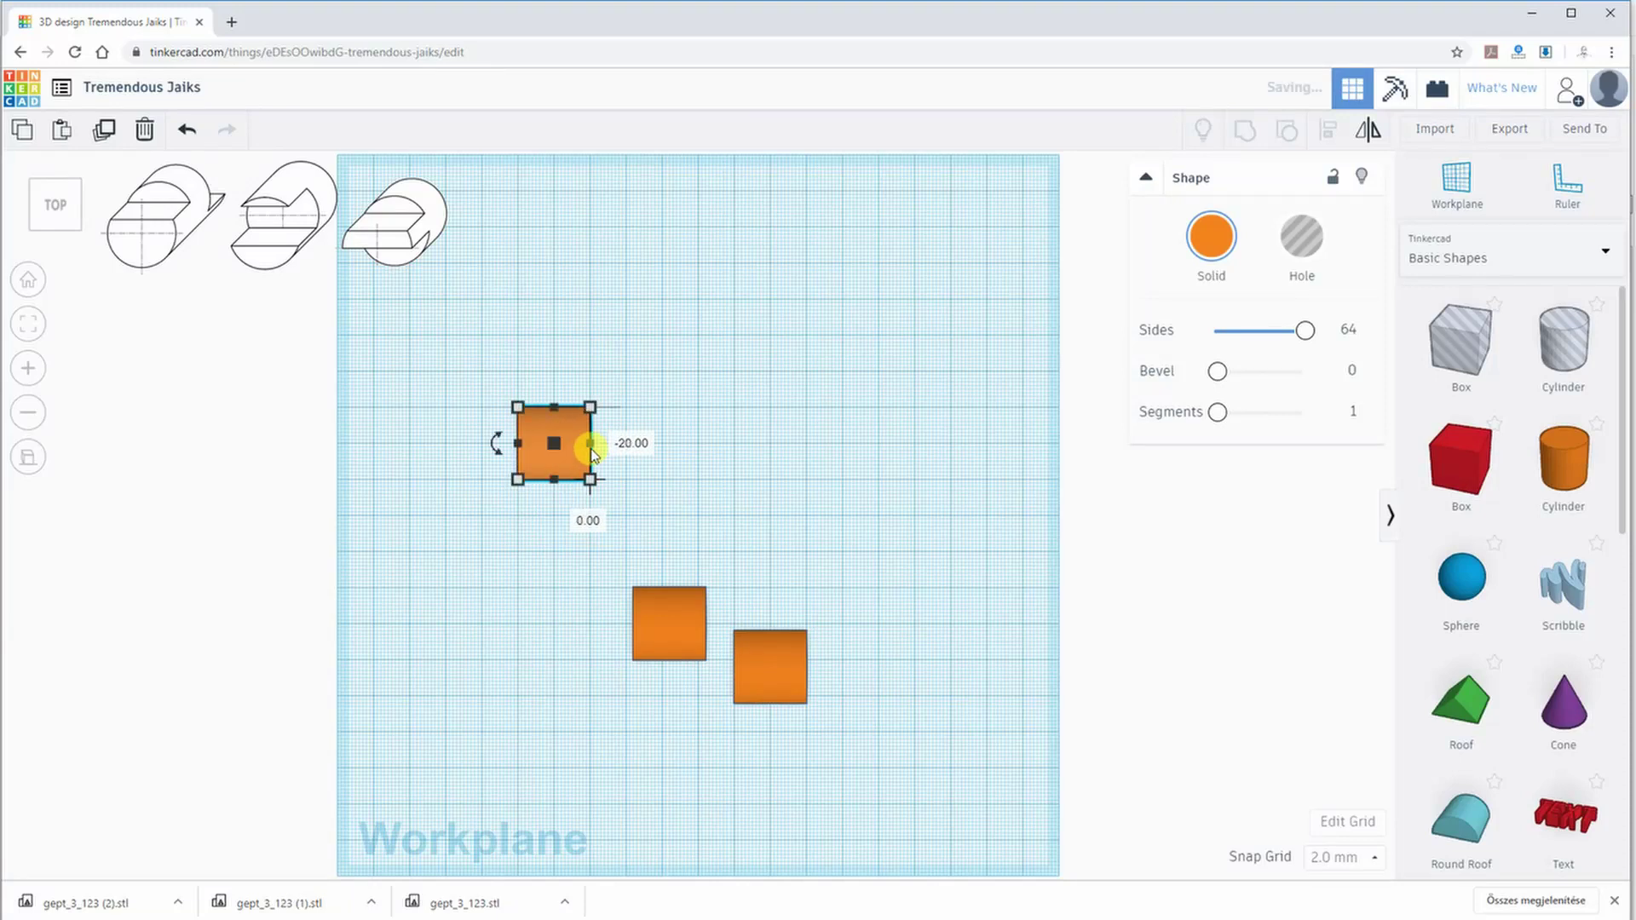
drag(675, 628, 705, 555)
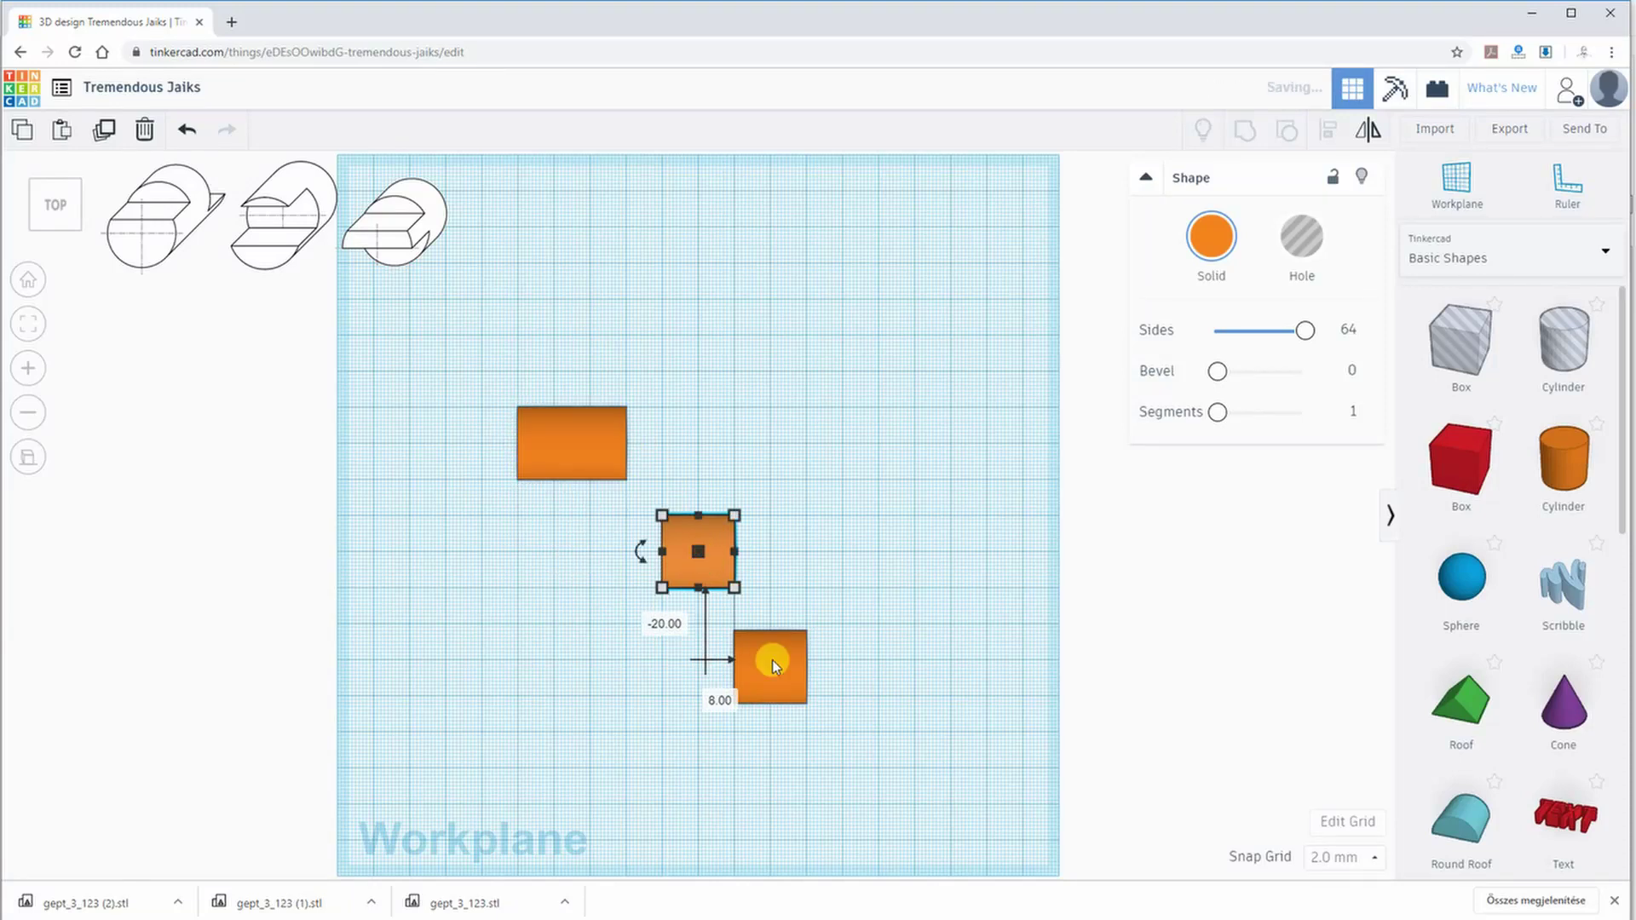
click(565, 614)
Place hole boxes over both ends of the long cylinder and an 8 mm high hole box at the middle cylinder's left end
right_drag(566, 613, 614, 525)
drag(1461, 341, 558, 474)
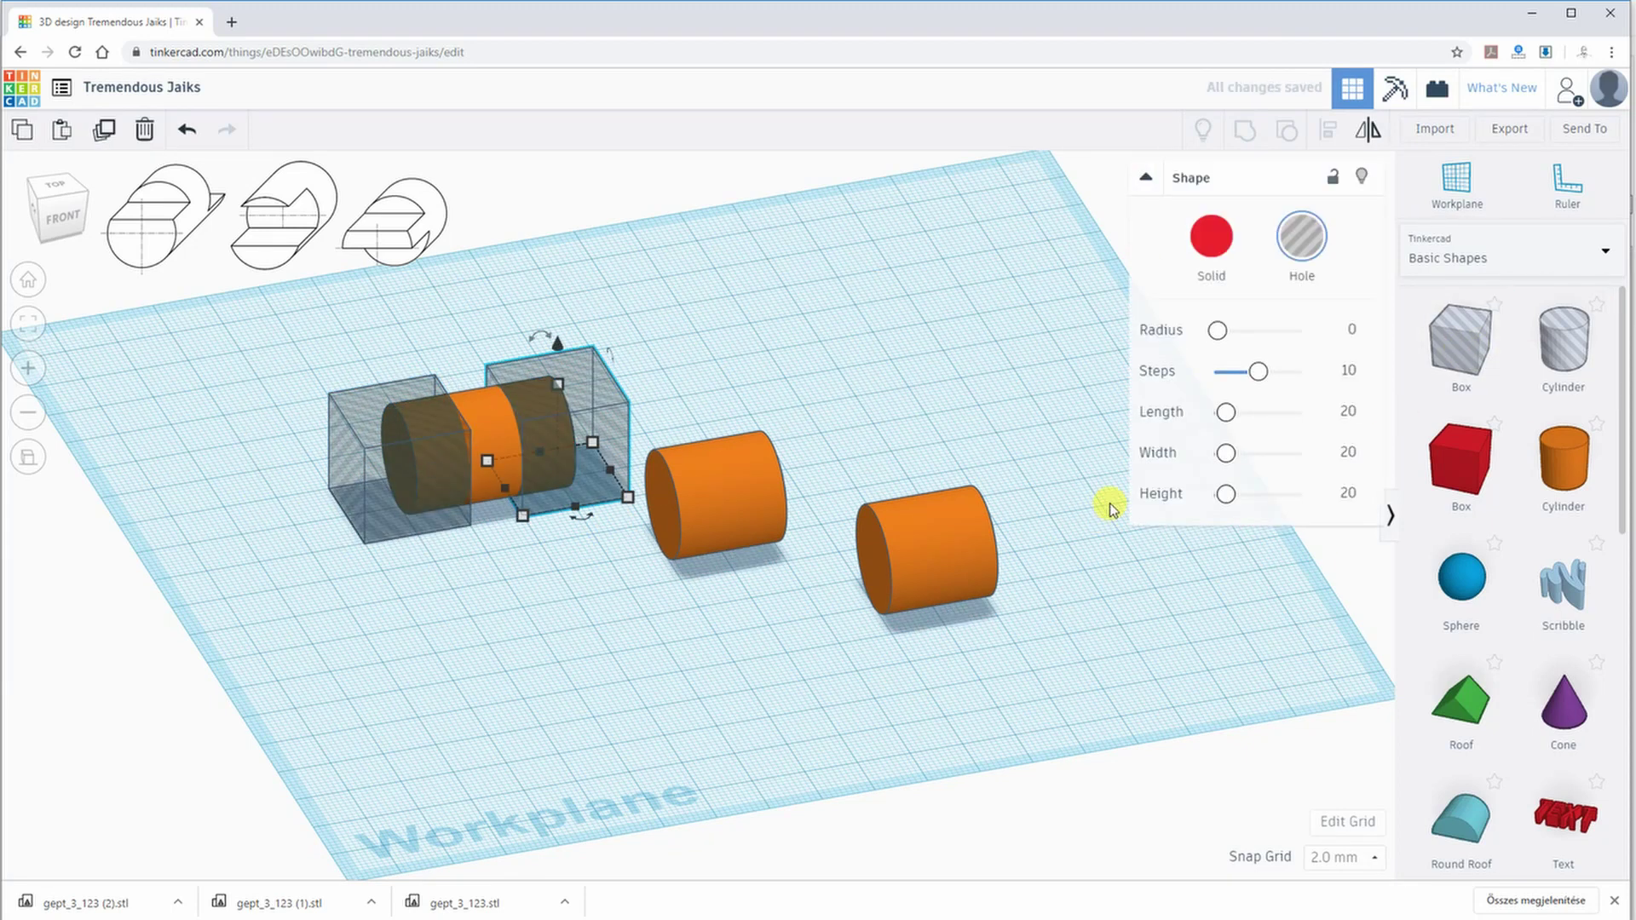
drag(1462, 341, 660, 546)
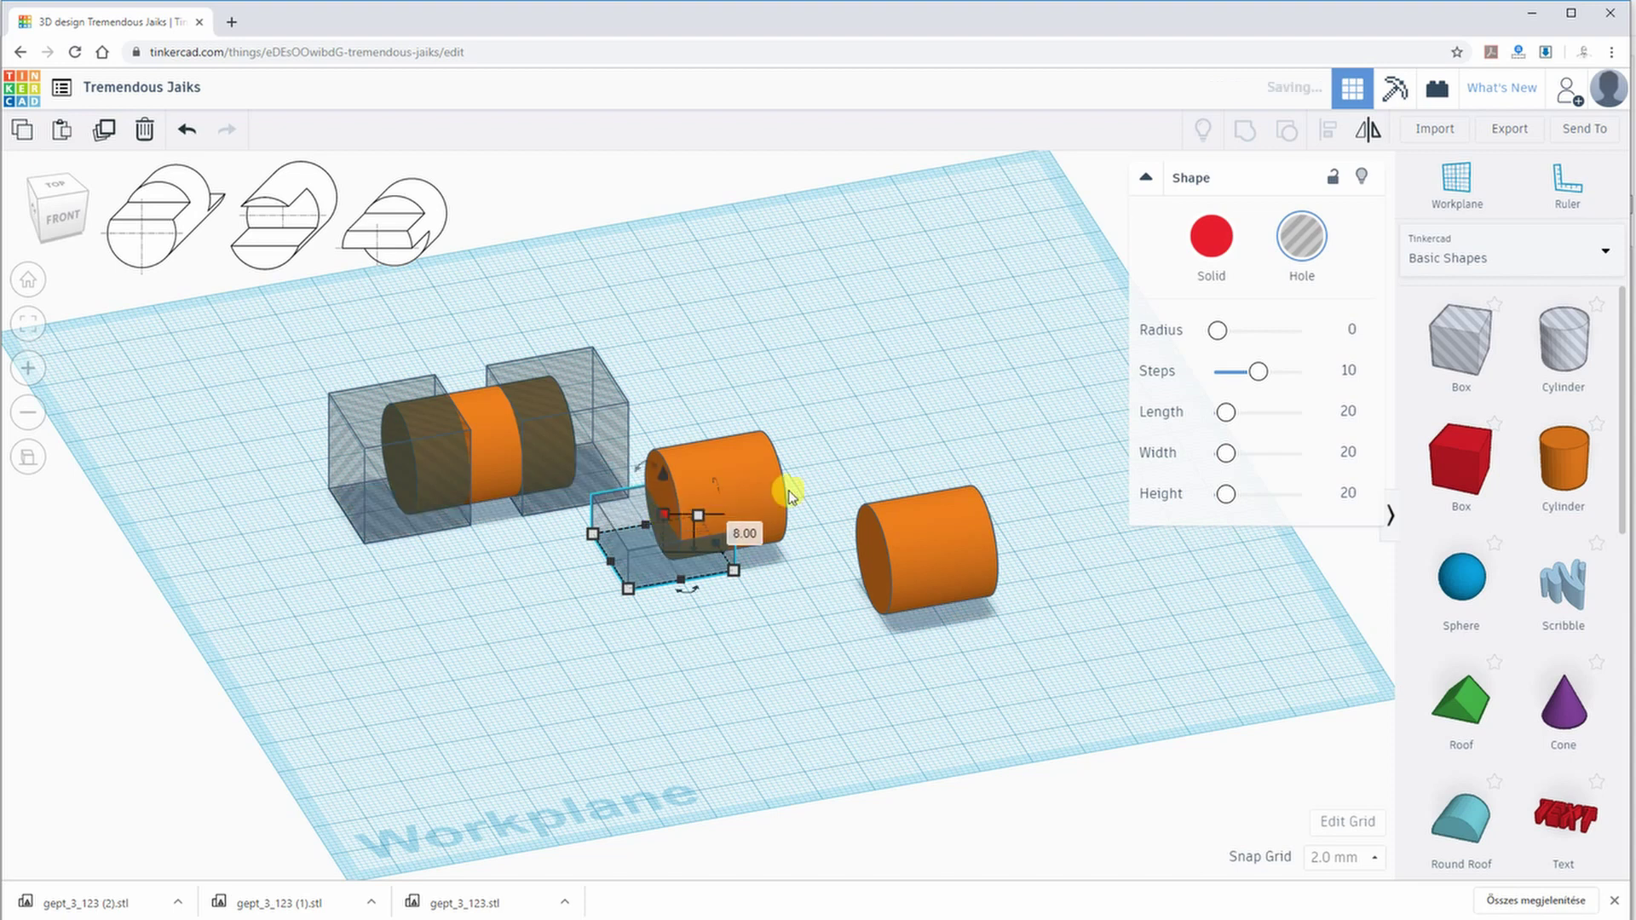
Cut the third cylinder's left half with two grouped hole boxes, one lowered to mid-height and the other raised 16 mm
drag(1461, 341, 871, 606)
drag(873, 512, 875, 564)
drag(1453, 335, 876, 583)
click(871, 605)
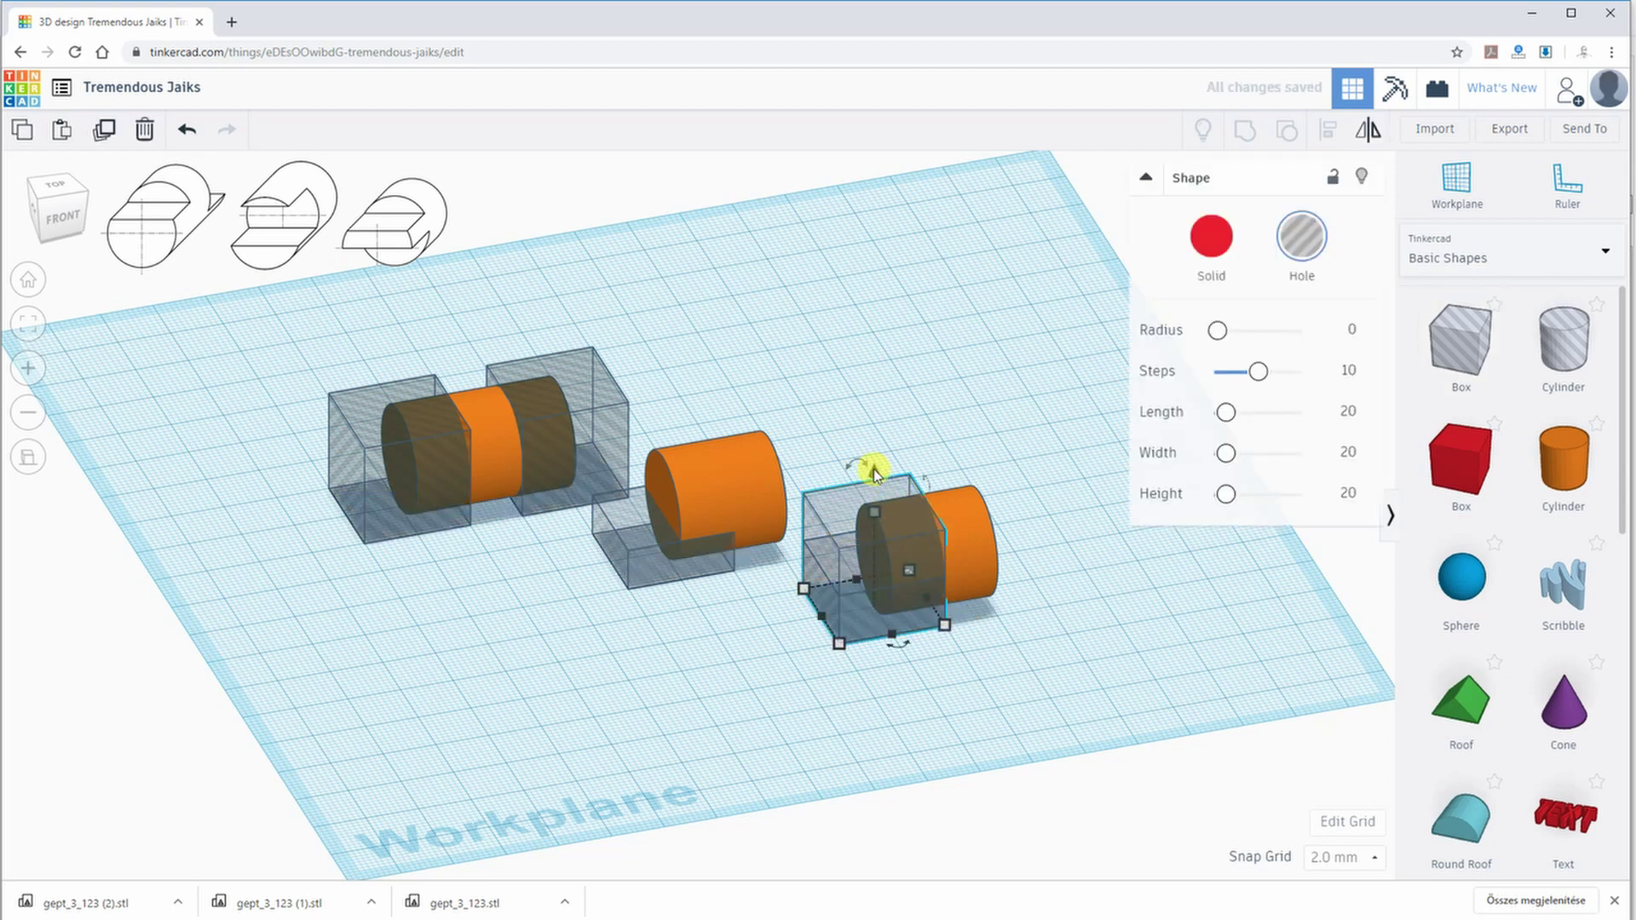
drag(873, 469, 880, 404)
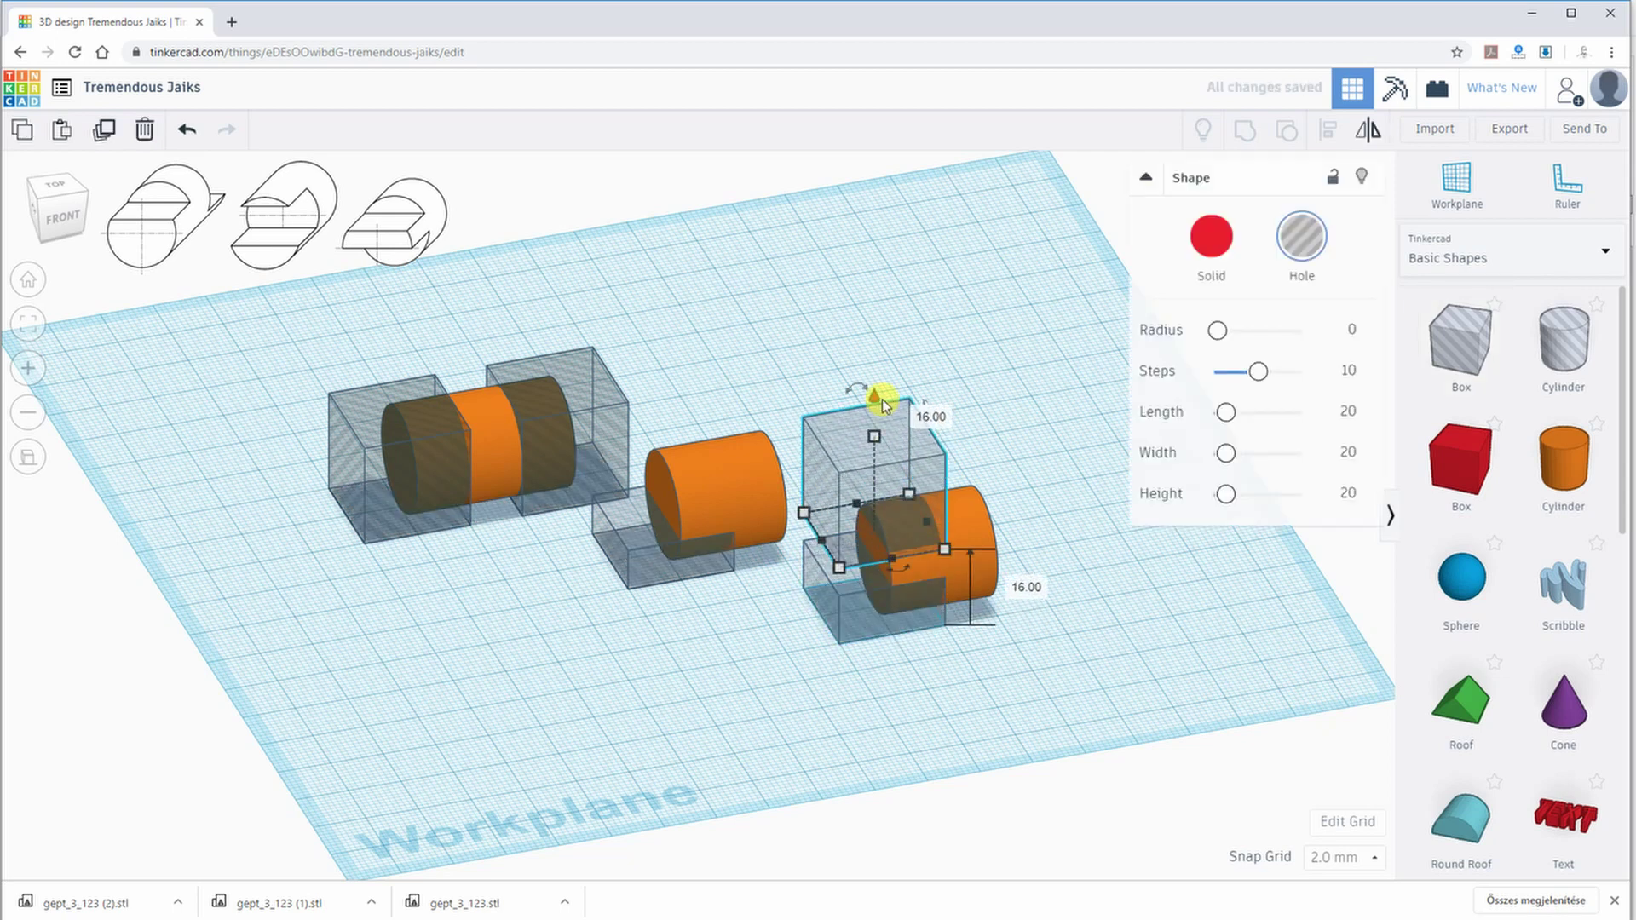
drag(836, 677, 836, 675)
key(ctrl+g)
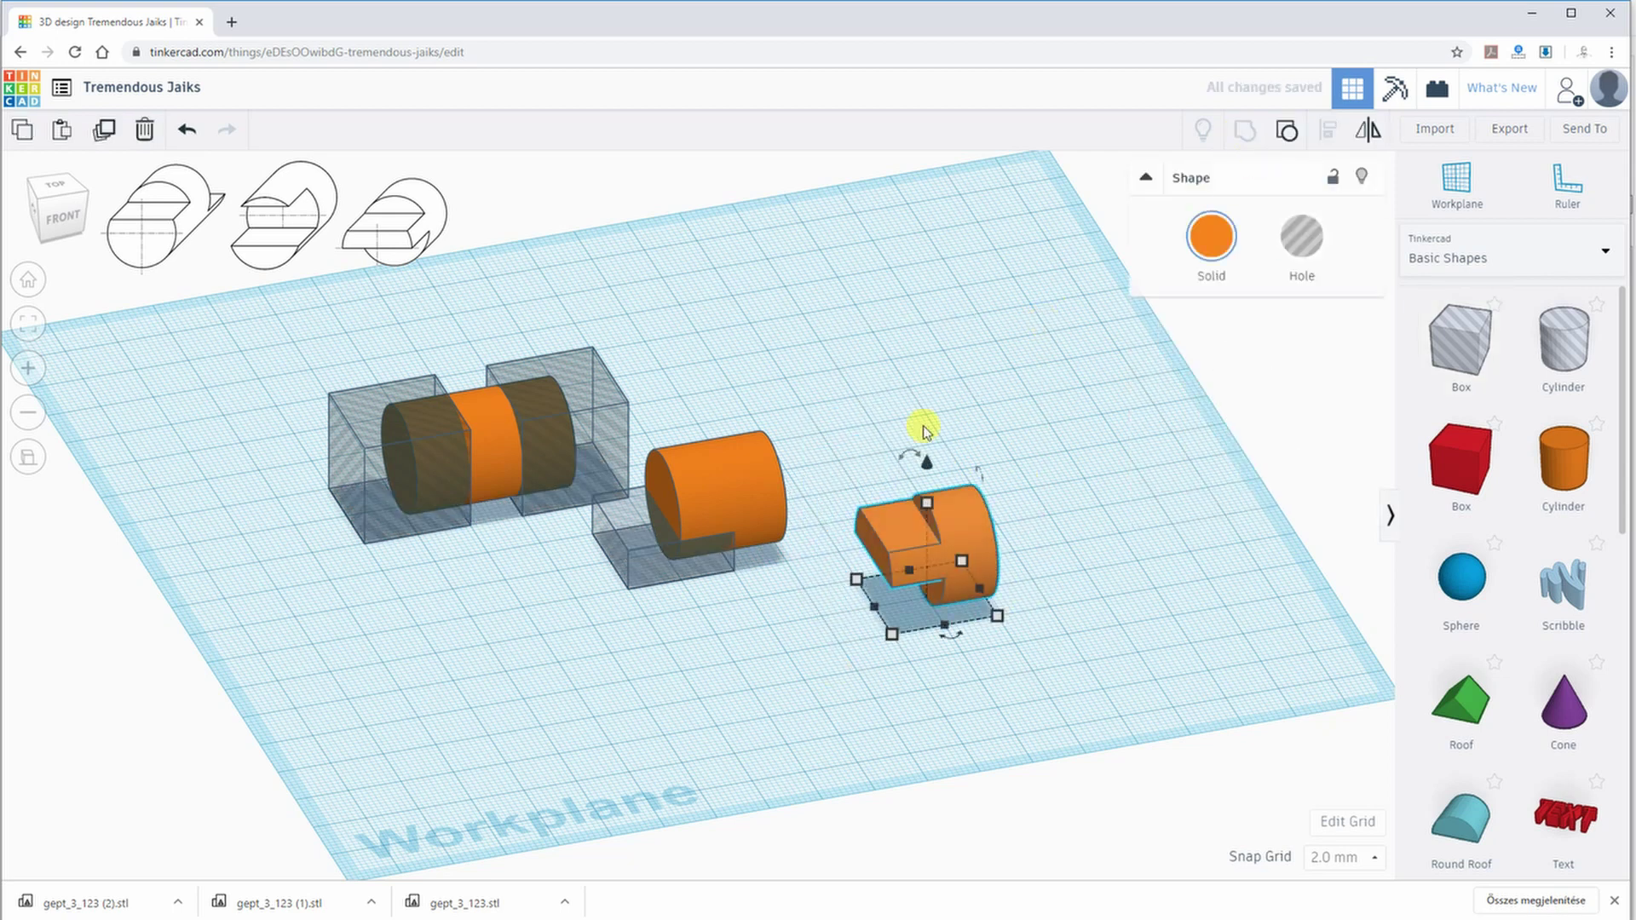
Raise the middle cylinder's hole box off the workplane and adjust its height in the left view to form a slot
click(626, 555)
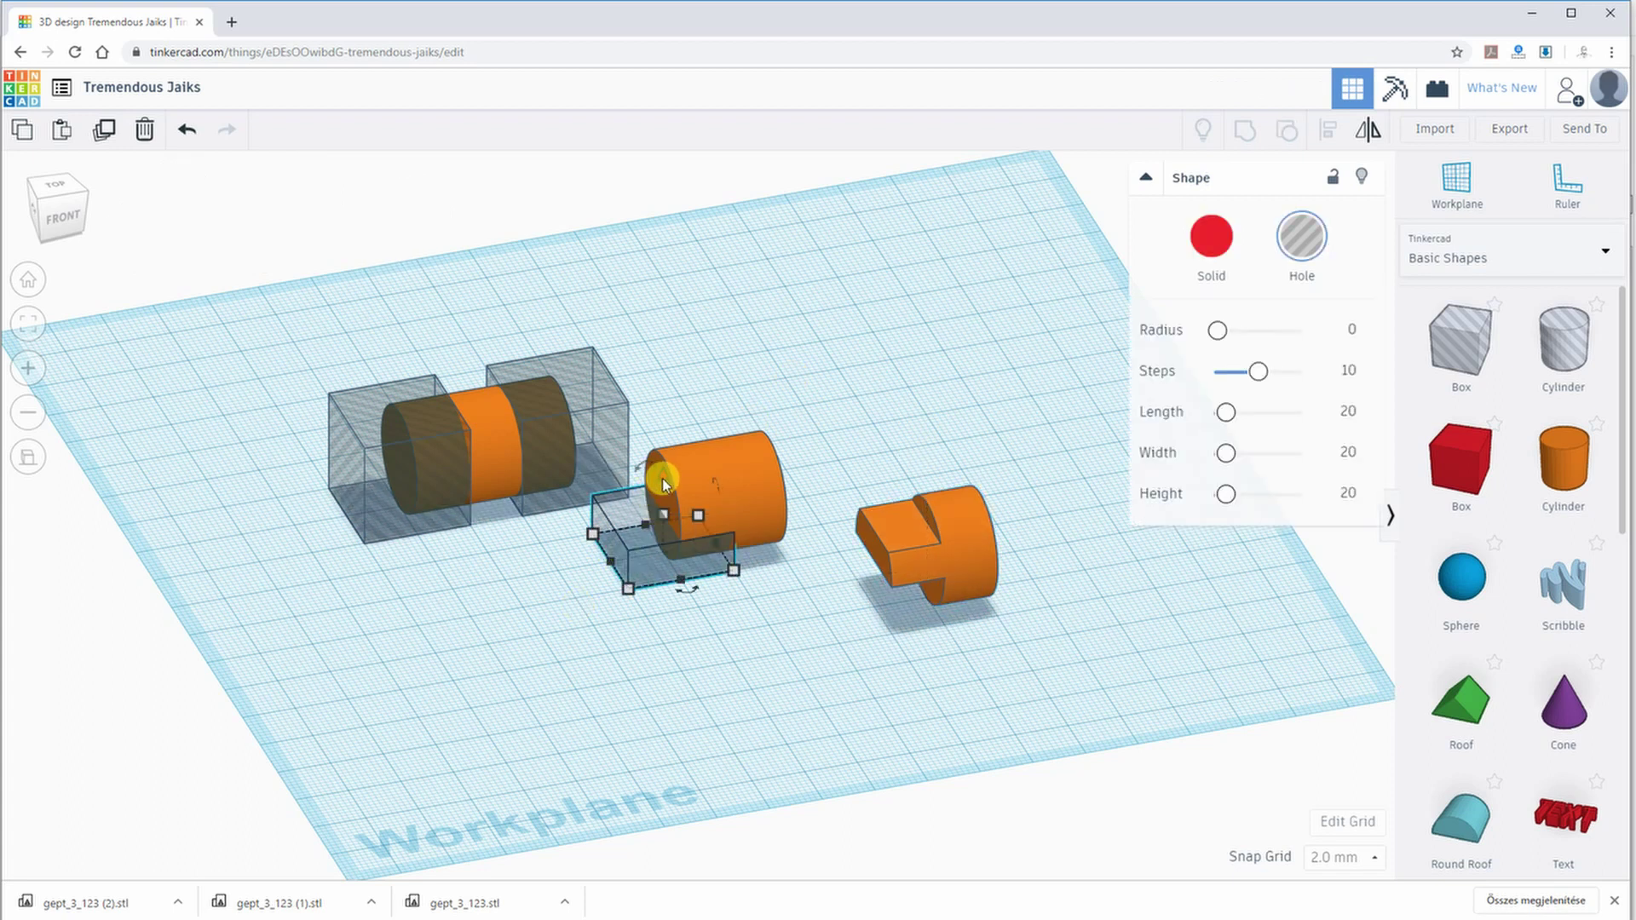
drag(662, 478, 663, 457)
right_drag(626, 605, 701, 615)
click(41, 211)
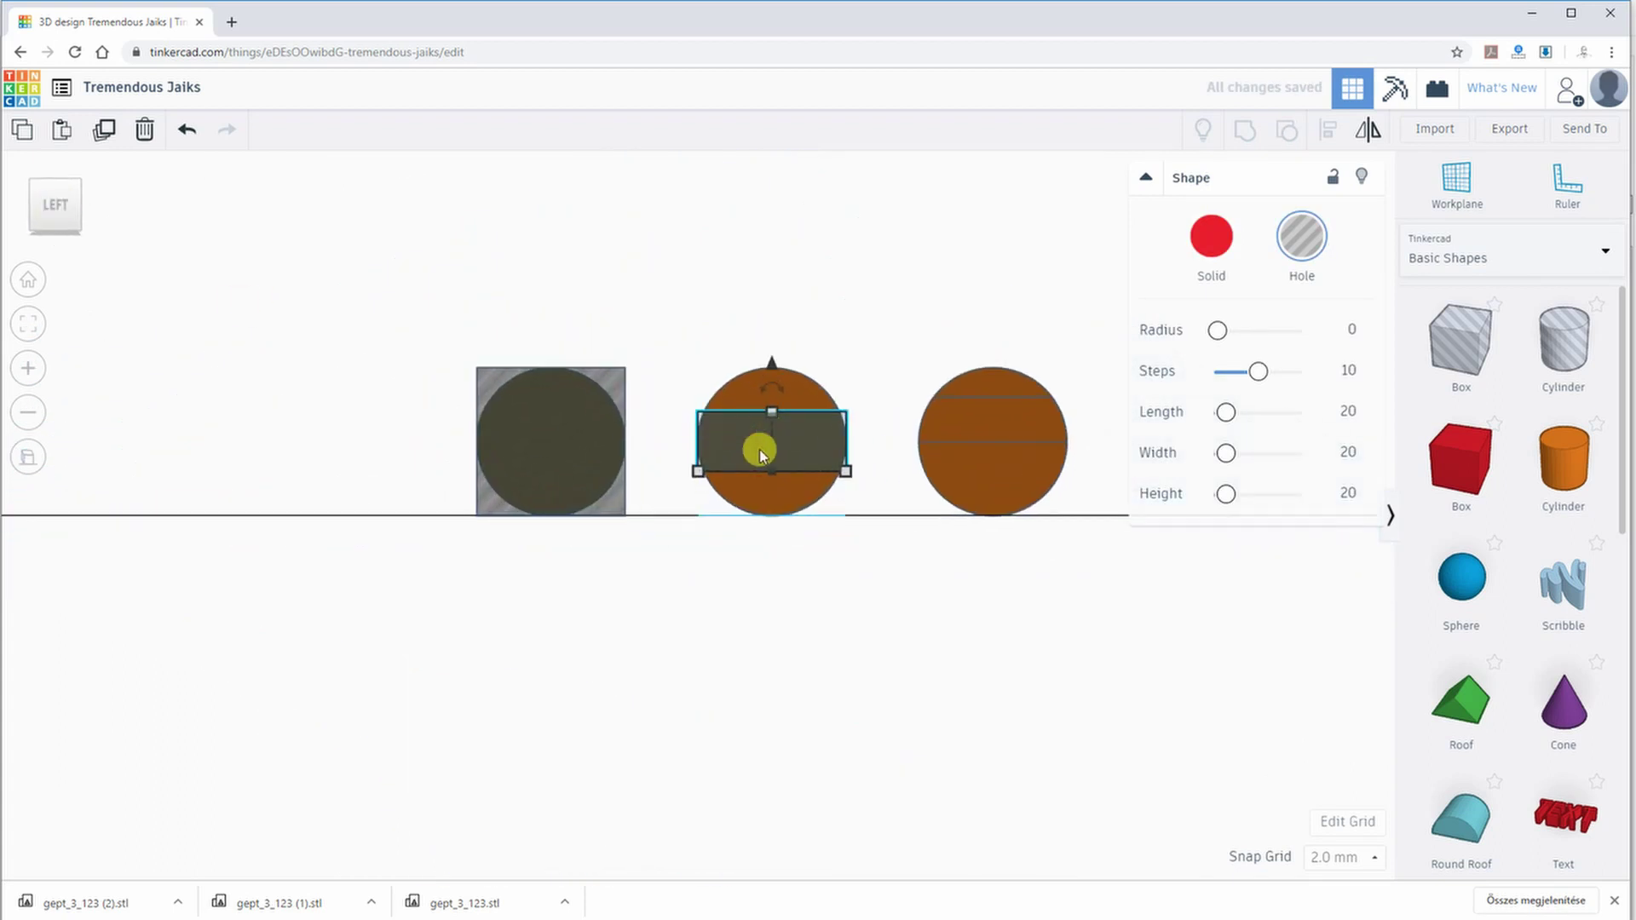
mouse_move(811, 307)
mouse_down()
mouse_move(813, 323)
mouse_move(814, 279)
mouse_move(813, 333)
mouse_up()
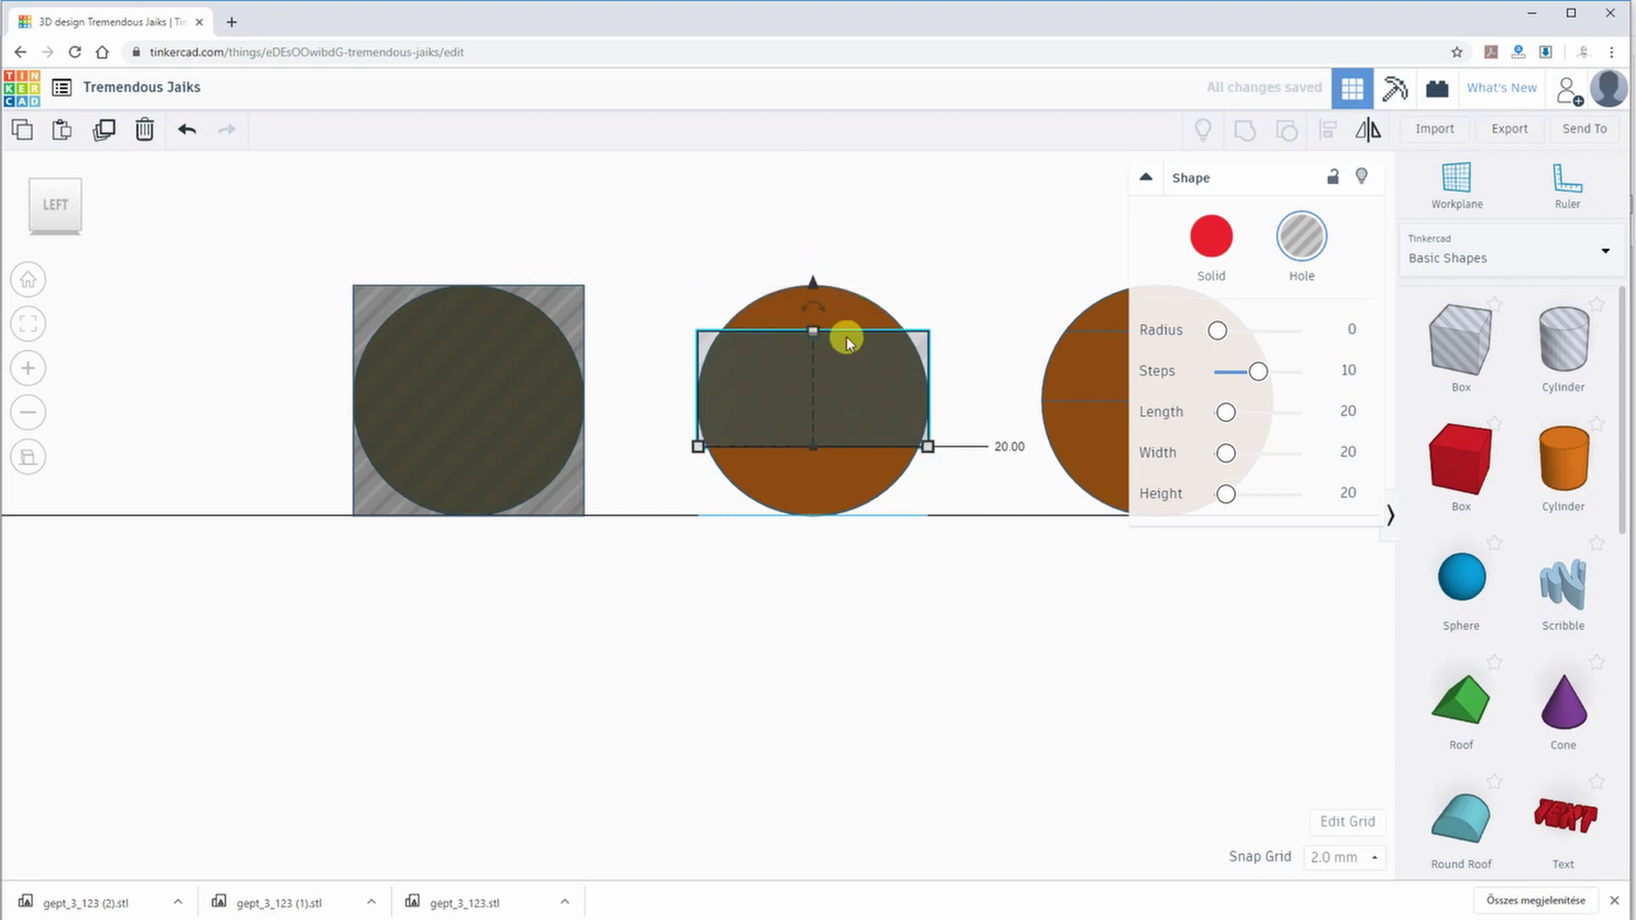
Group the middle cylinder with its hole box to cut the slot through its left half
click(938, 282)
right_drag(938, 282, 843, 320)
drag(844, 317, 695, 654)
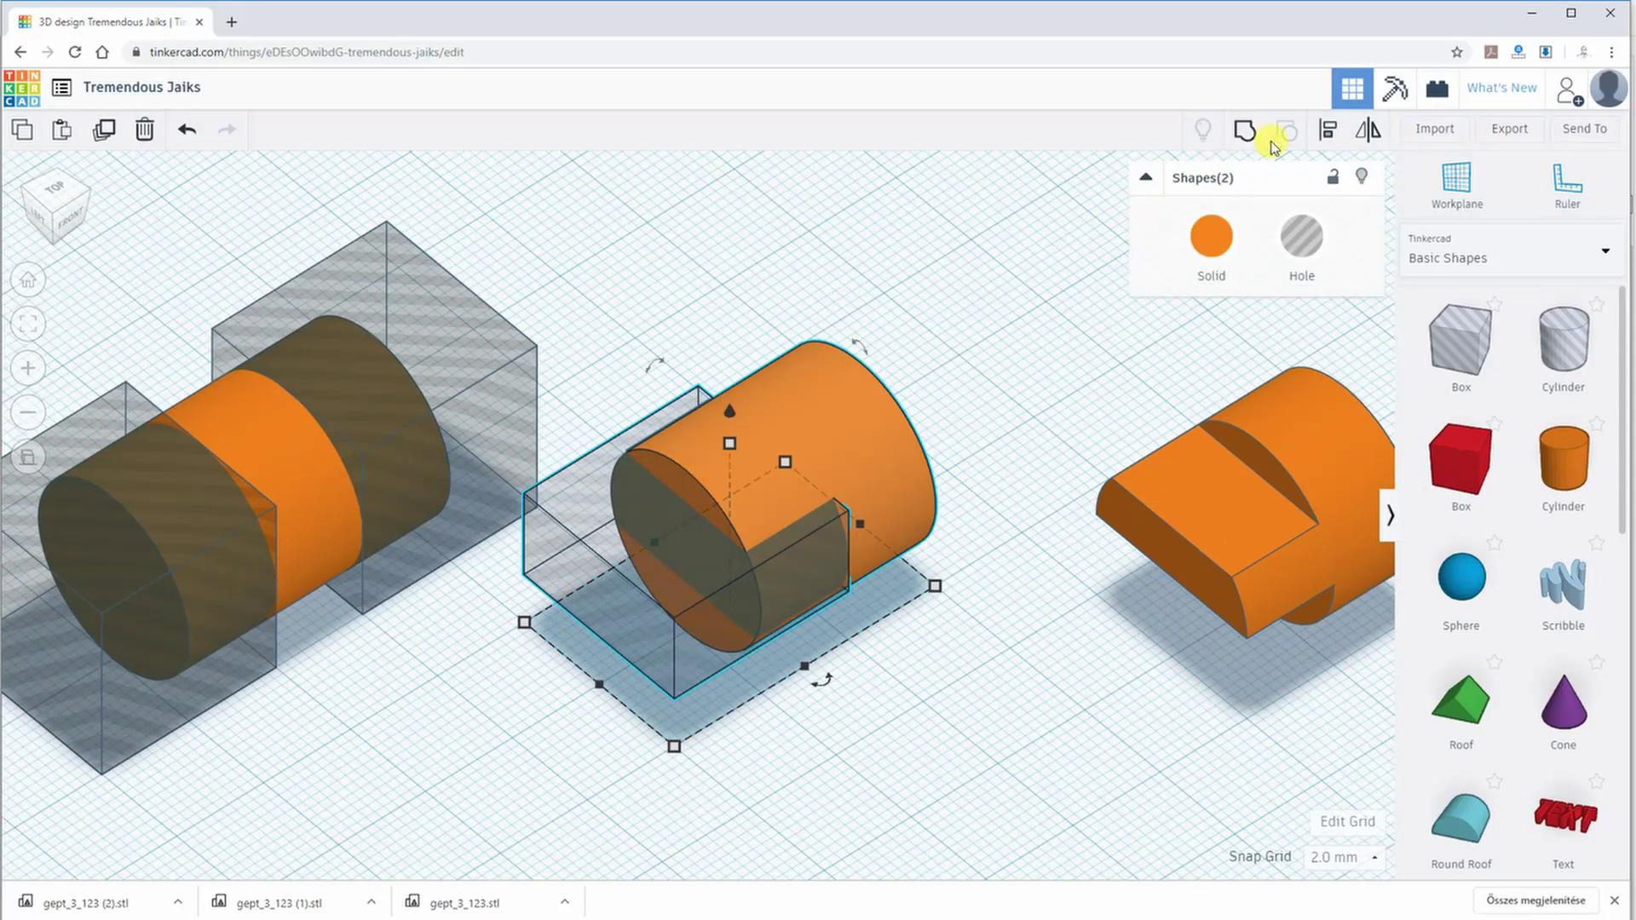
click(1246, 131)
click(536, 730)
Raise the hole box at the long cylinder's left end so that it overlaps only the upper part
middle_drag(528, 542, 740, 529)
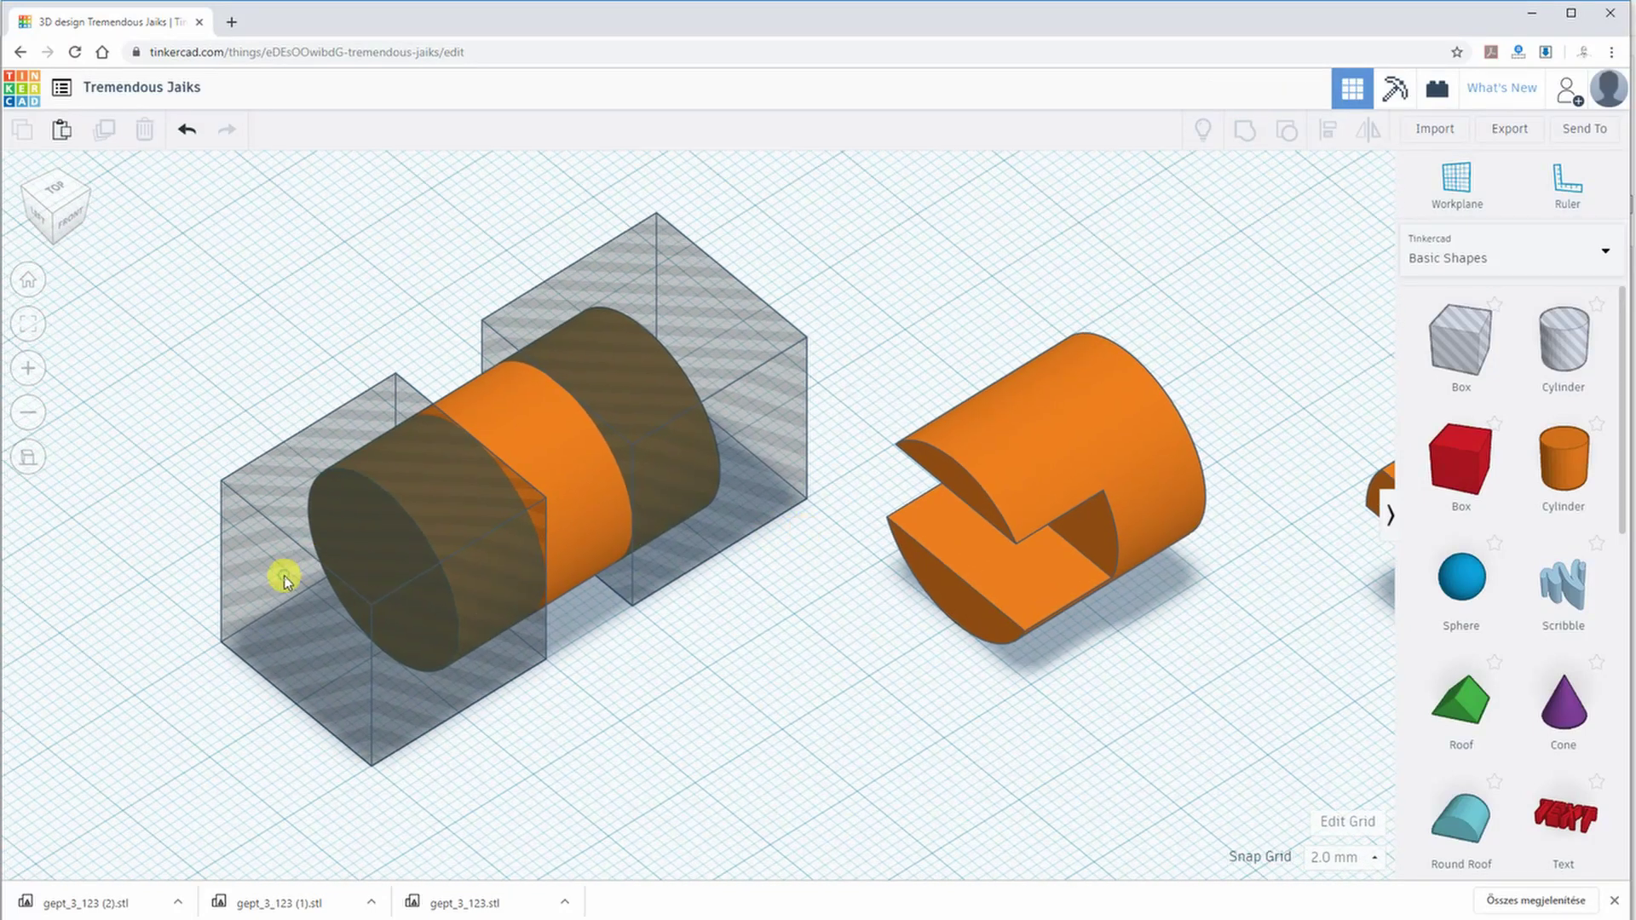
click(381, 489)
drag(381, 489, 390, 326)
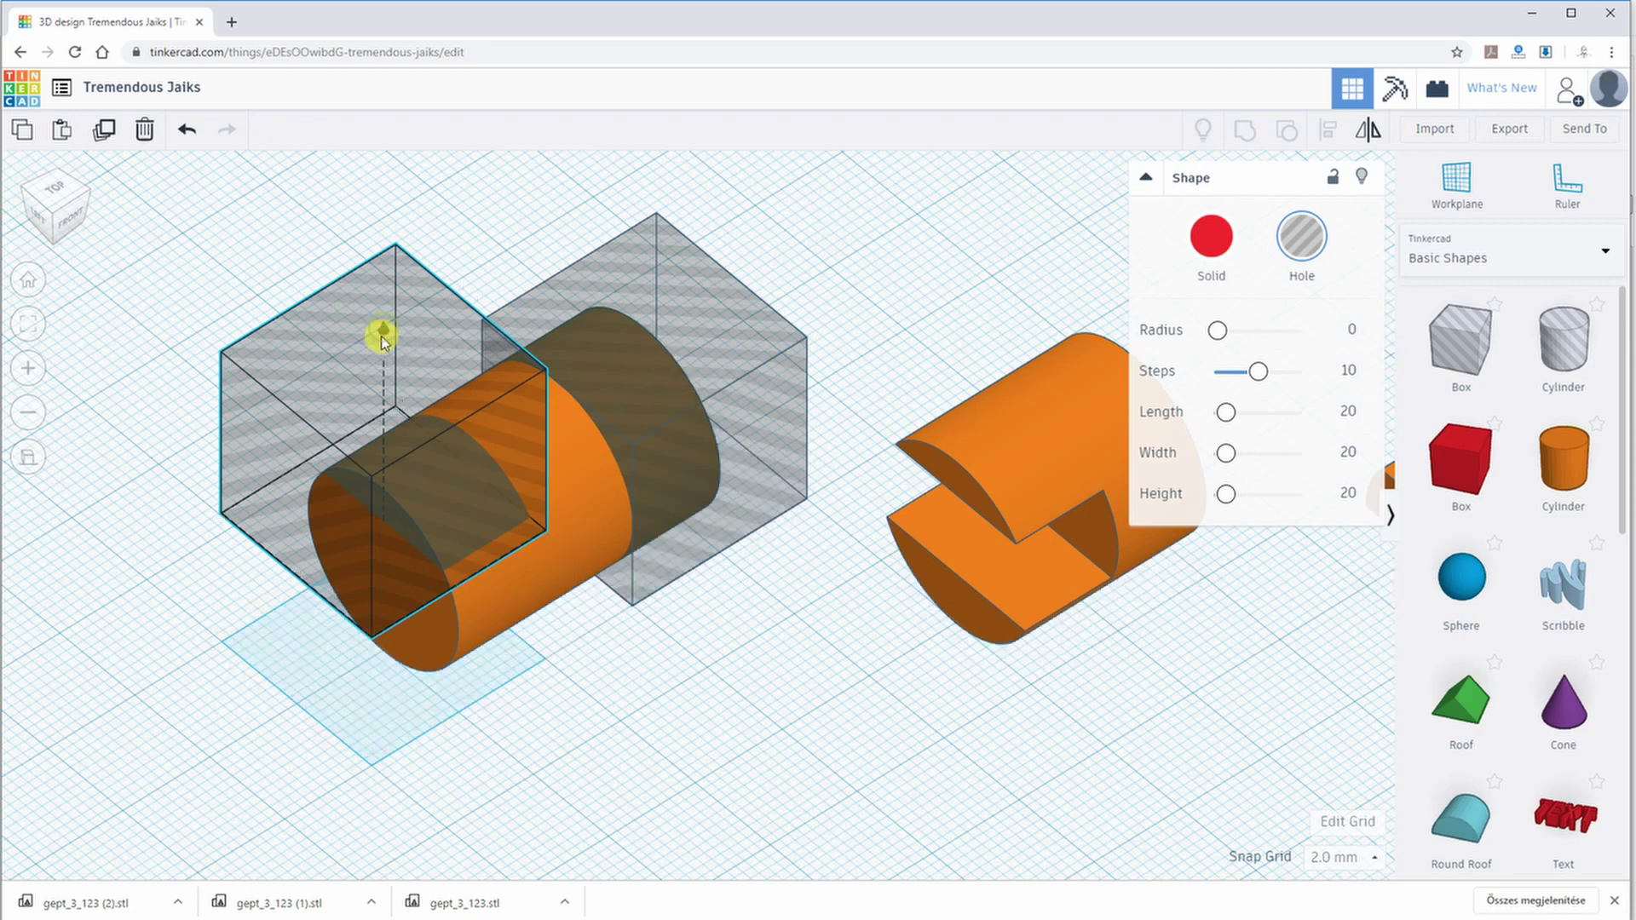
Adjust the height of the hole box at the long cylinder's right end so it leaves only a thin lower segment
click(679, 285)
drag(645, 302, 645, 421)
right_drag(578, 701, 617, 745)
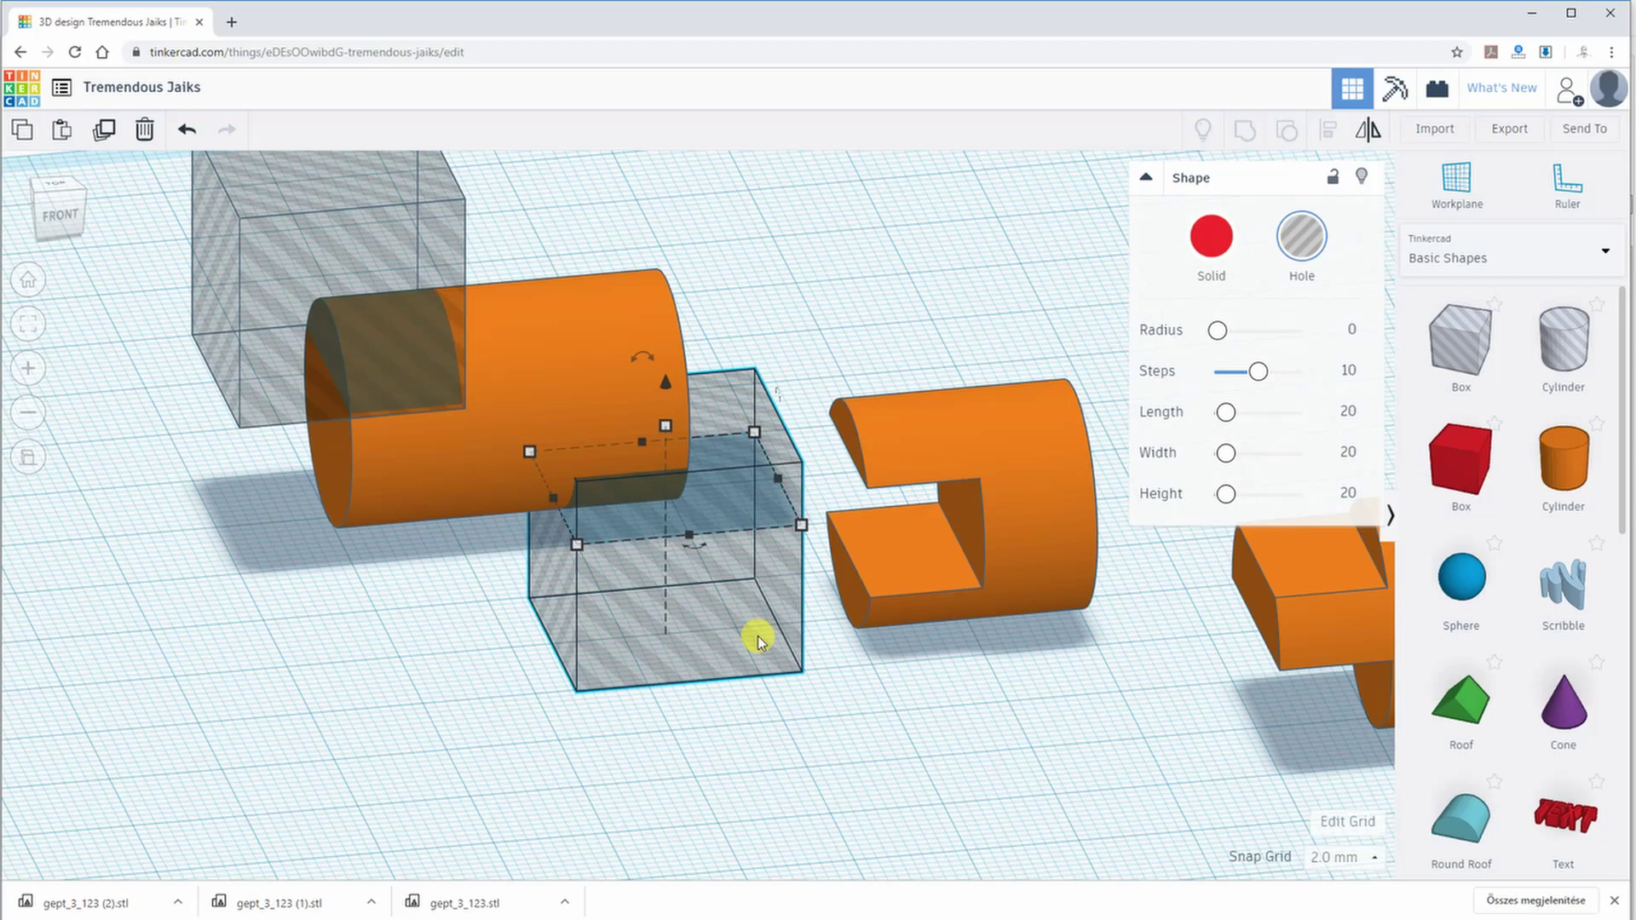
drag(730, 610, 627, 170)
right_drag(596, 610, 553, 652)
Group the long cylinder with its two hole boxes to cut away the upper part of both ends
drag(599, 160, 399, 490)
click(1244, 131)
click(559, 712)
right_drag(561, 713, 637, 541)
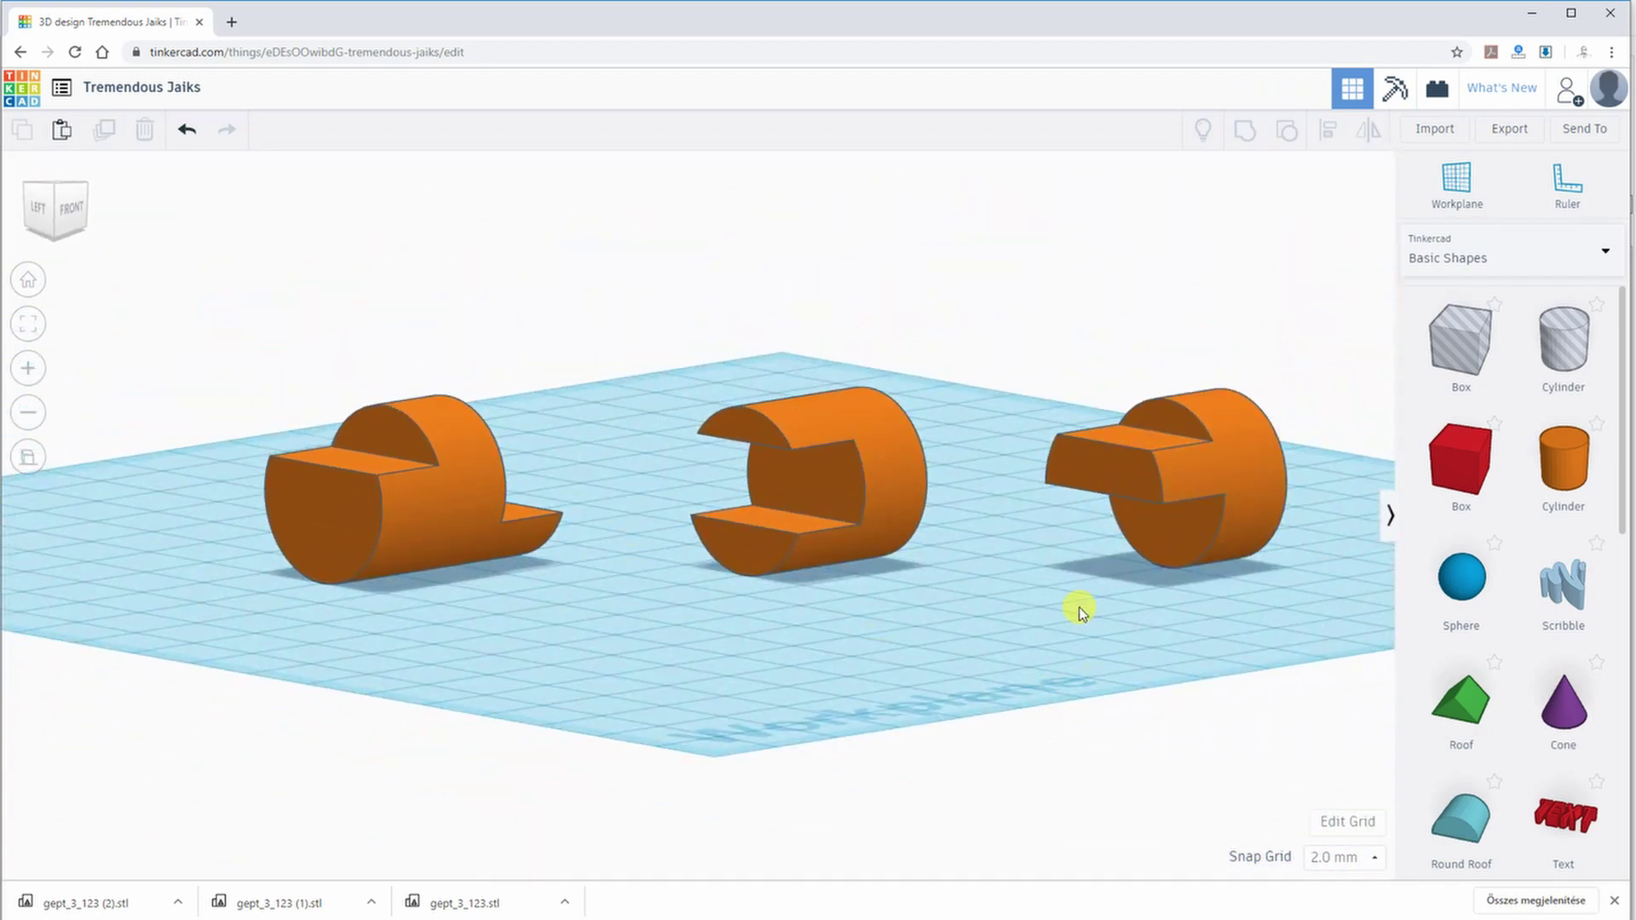
Compare the three truncated cylinders in the front, top and left views
click(66, 211)
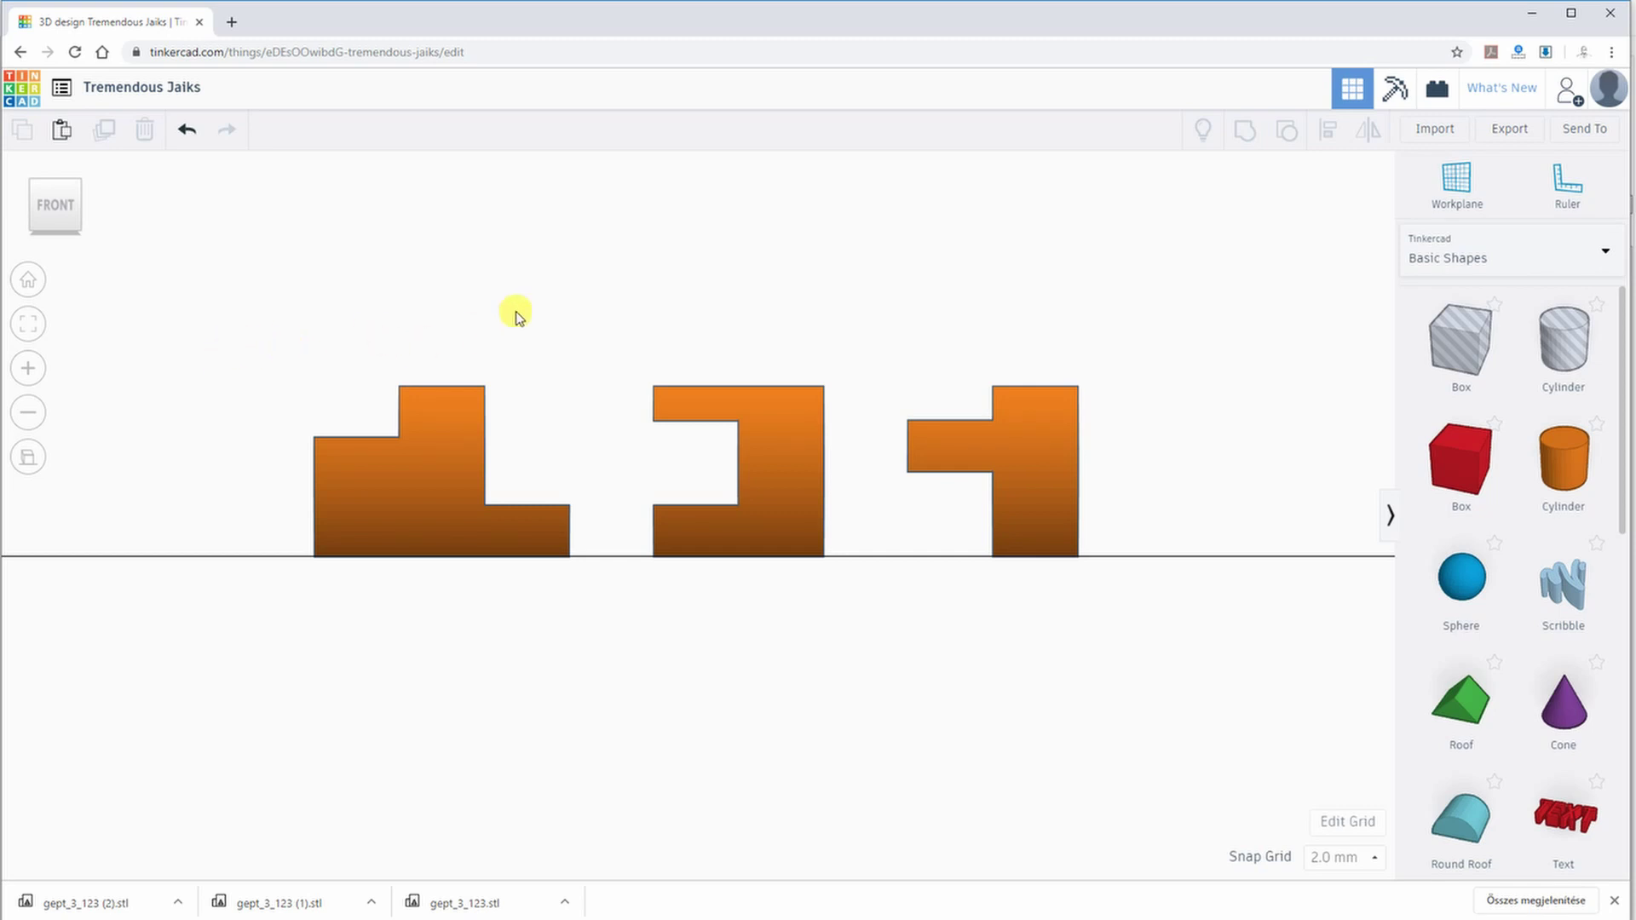
right_drag(656, 252, 652, 537)
middle_drag(727, 566, 730, 464)
click(55, 206)
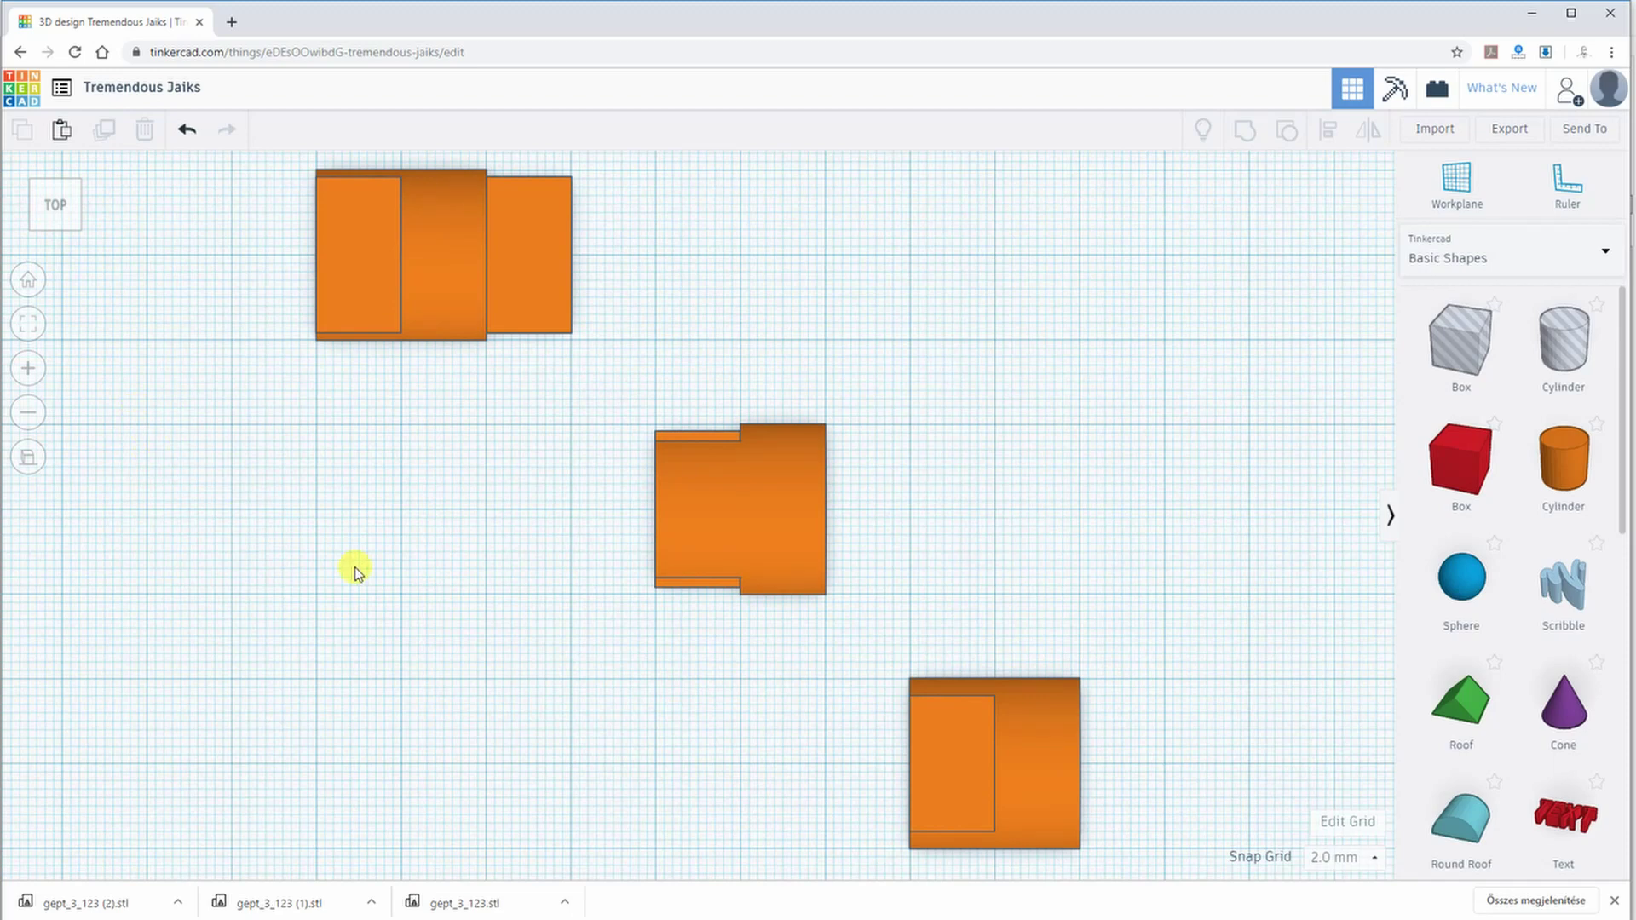
right_drag(311, 619, 201, 270)
click(53, 208)
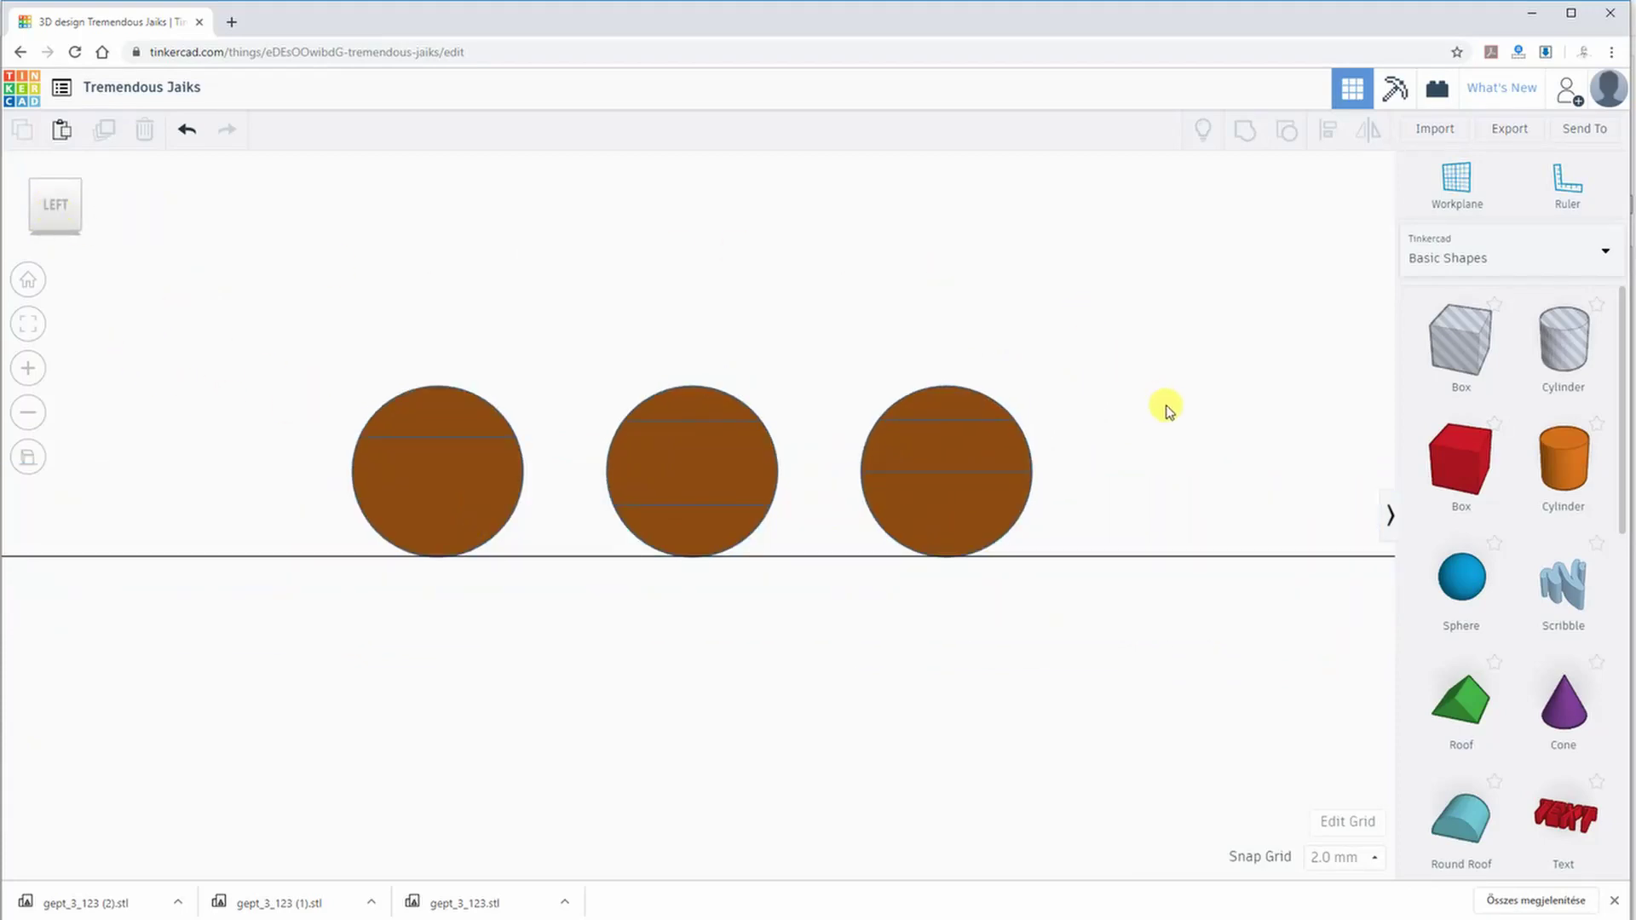
right_drag(1167, 429, 138, 289)
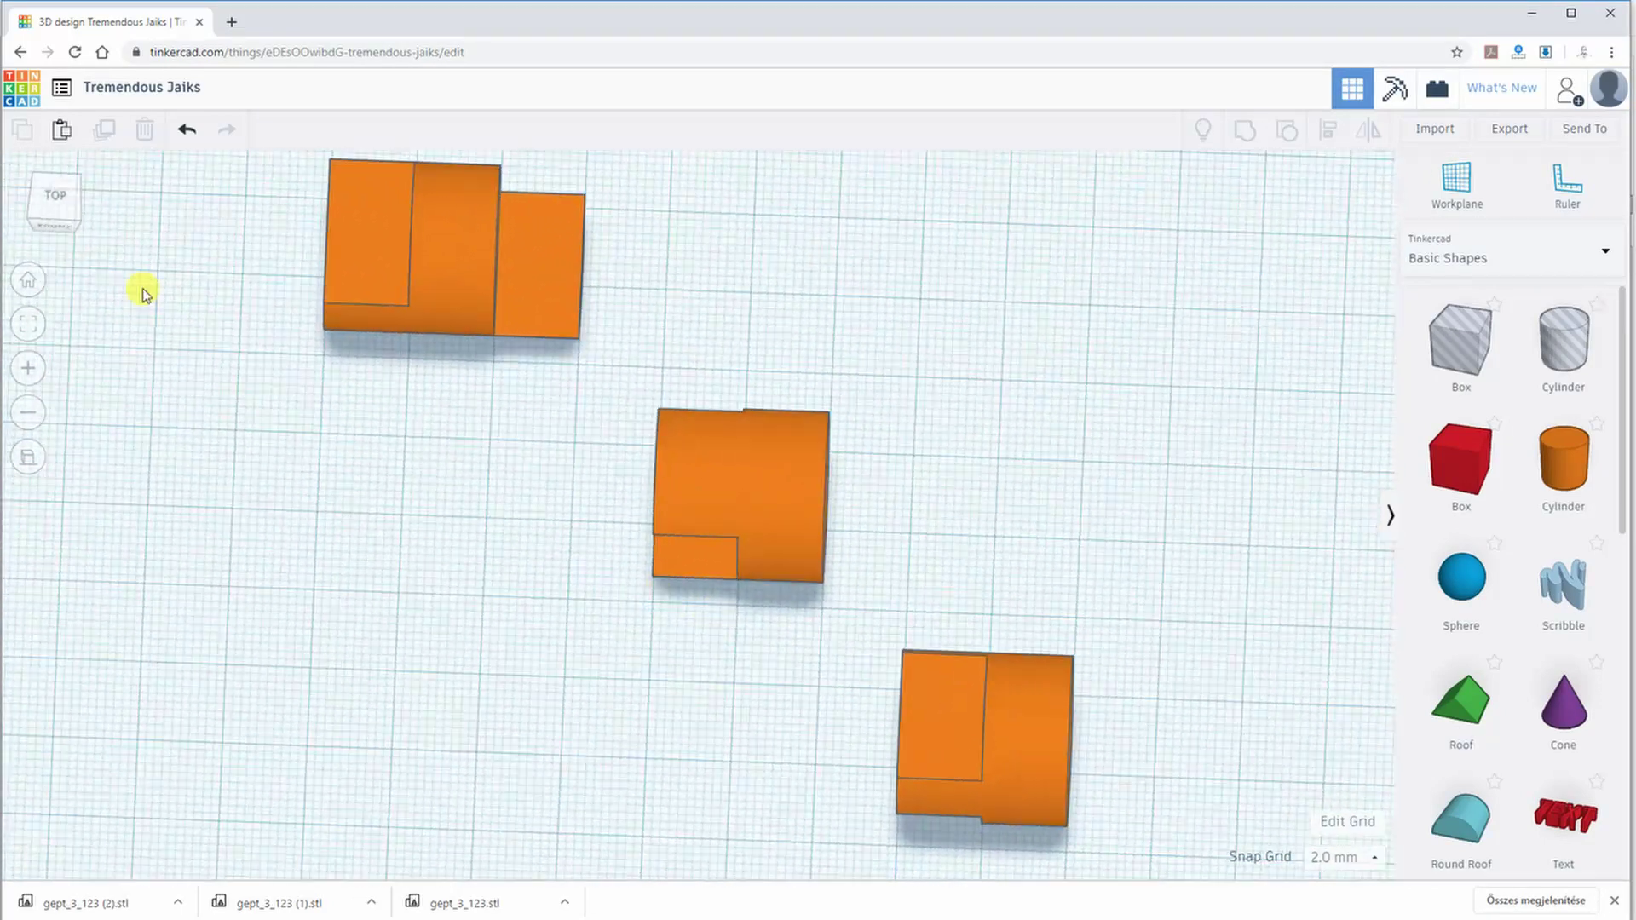
click(54, 196)
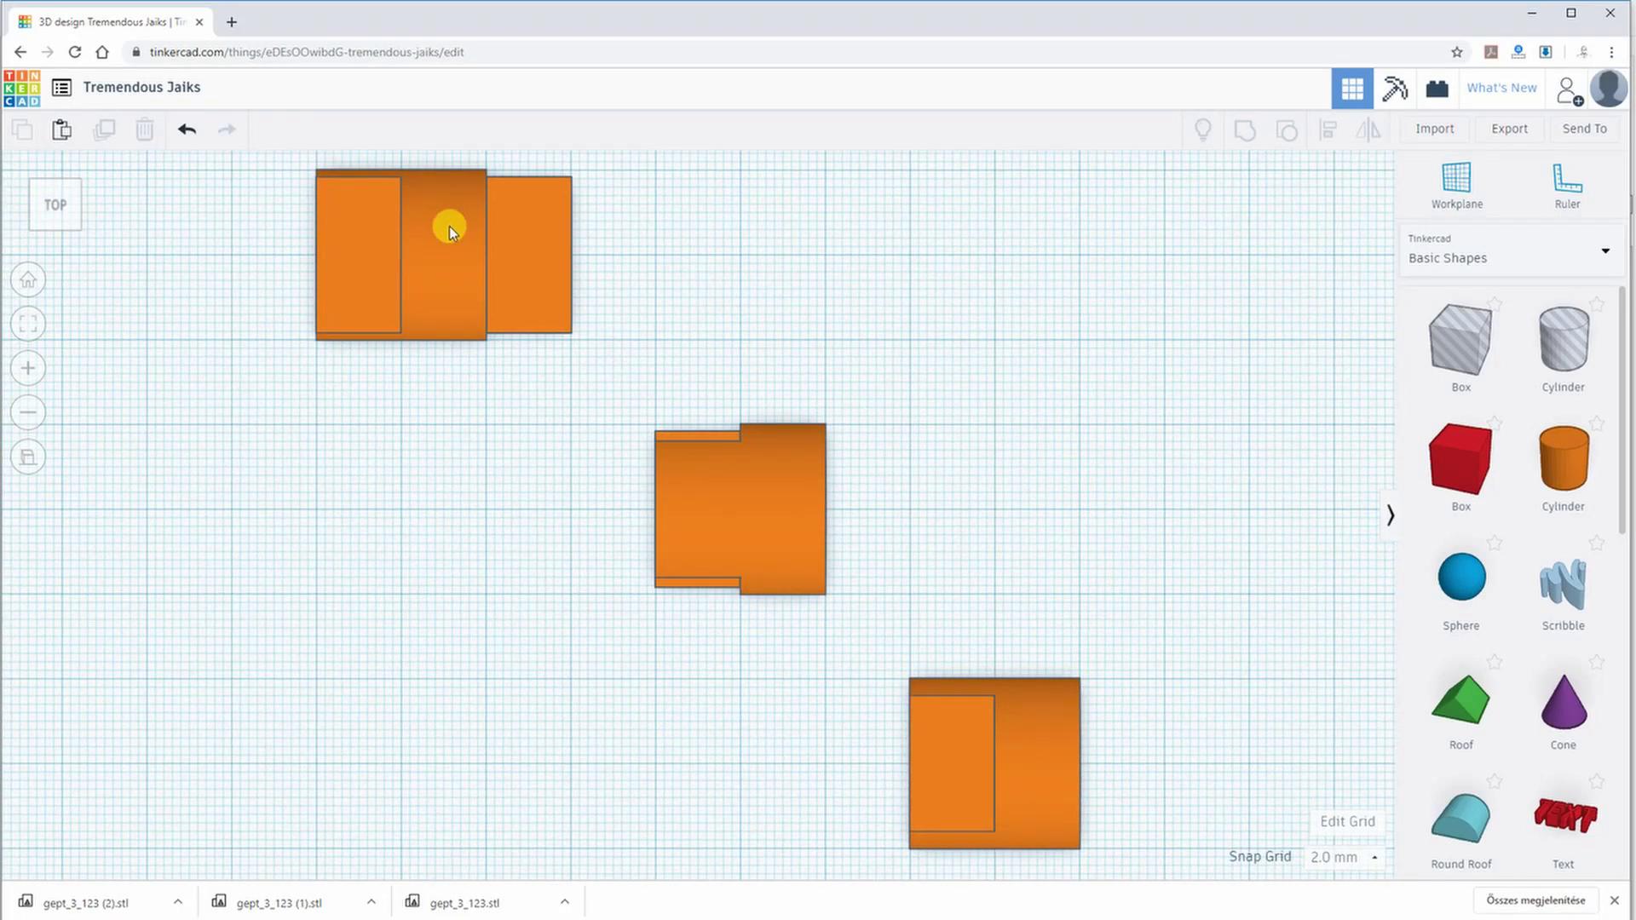
Examine each truncated cylinder up close in the top view, then look over all three at an angle
middle_drag(600, 246, 829, 566)
scroll(675, 589, up, 5)
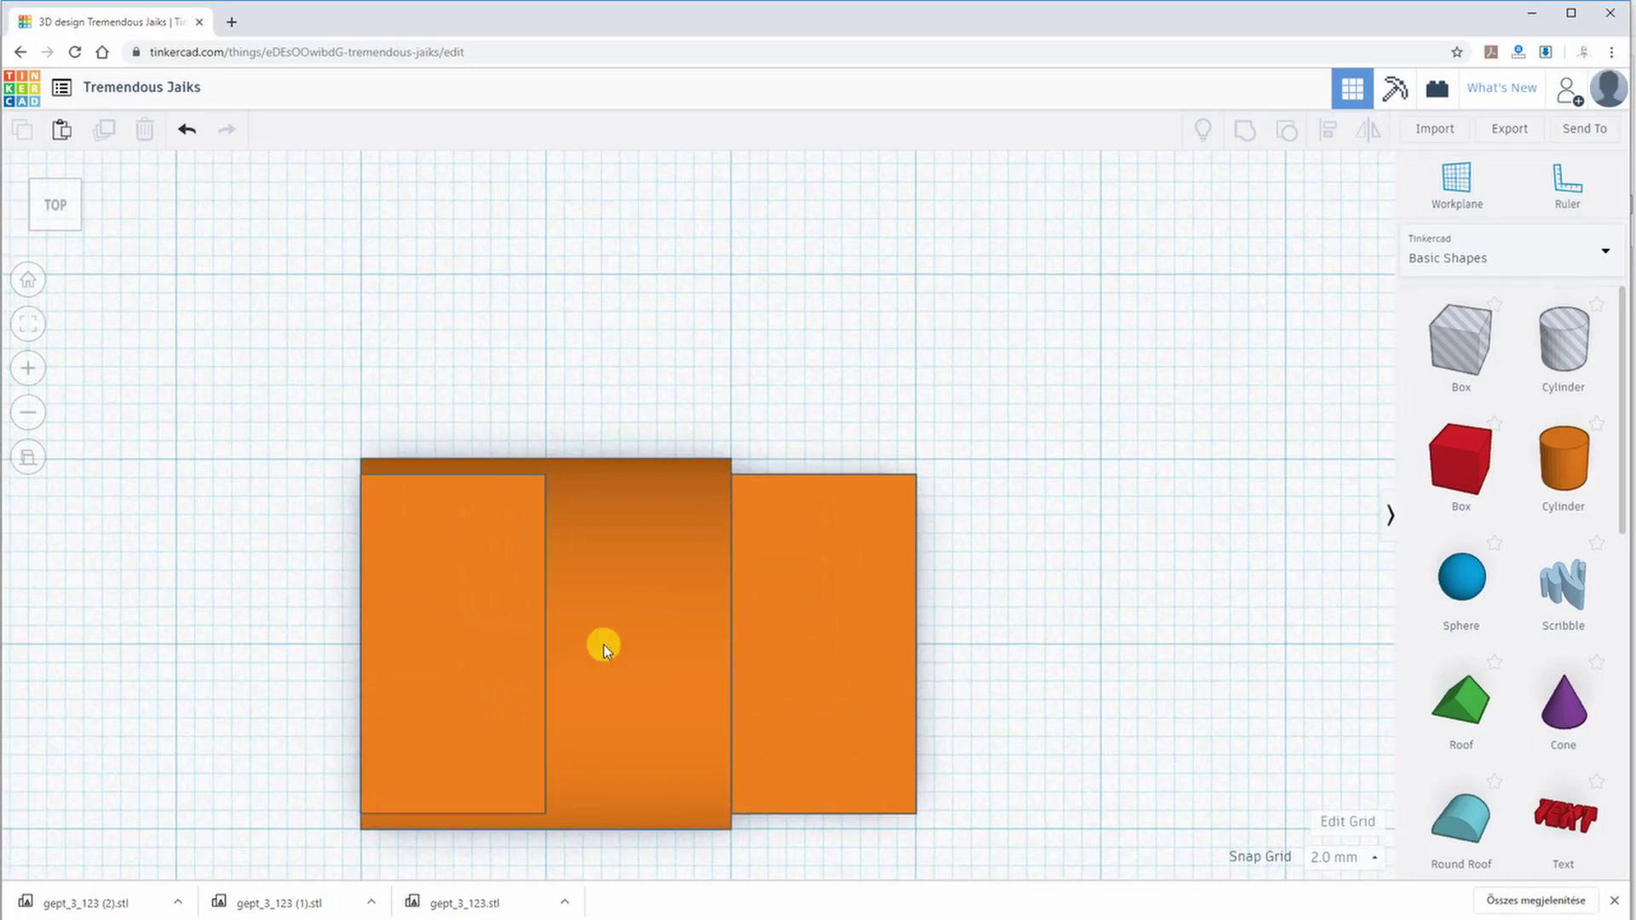
middle_drag(604, 650, 683, 496)
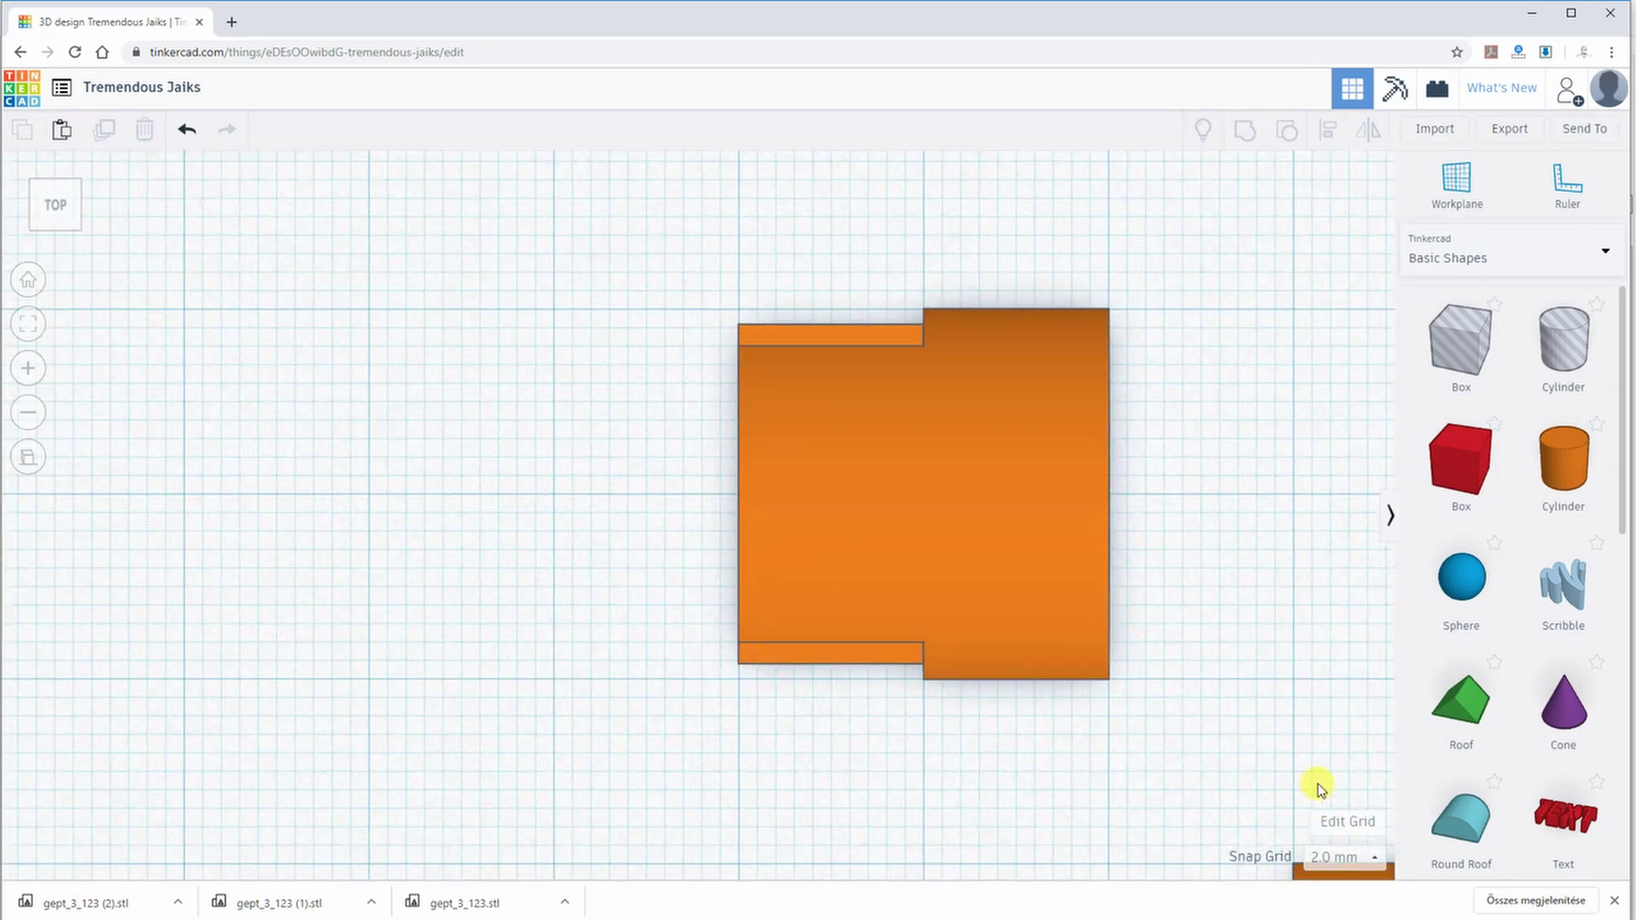
middle_drag(957, 683, 511, 227)
middle_drag(889, 557, 693, 487)
scroll(511, 496, down, 4)
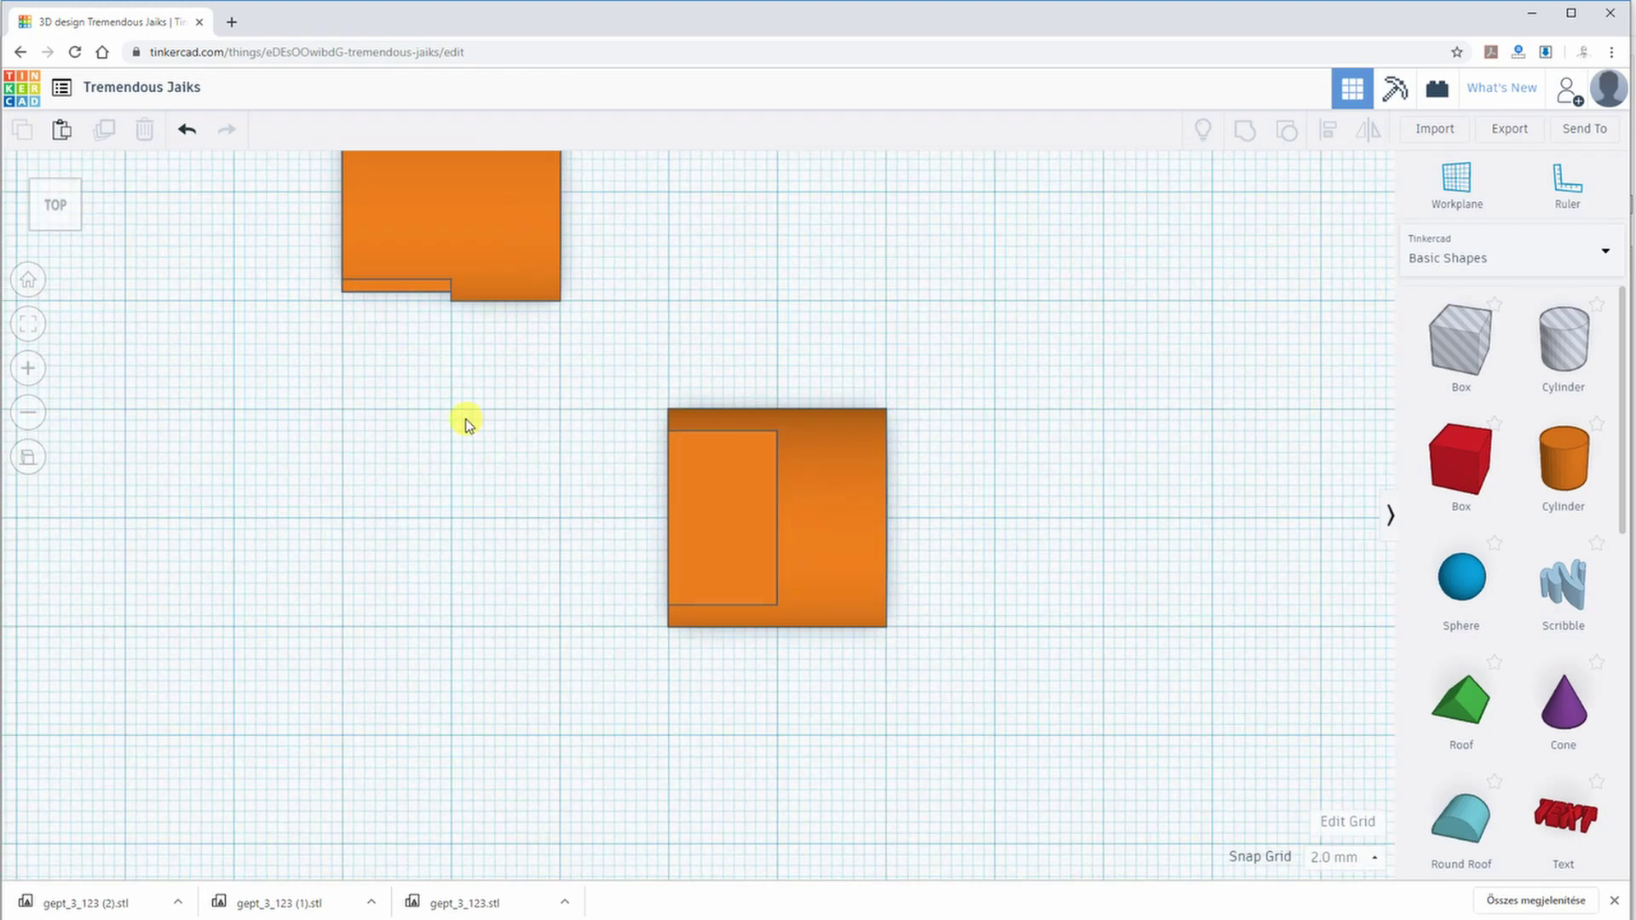
middle_drag(481, 389, 647, 625)
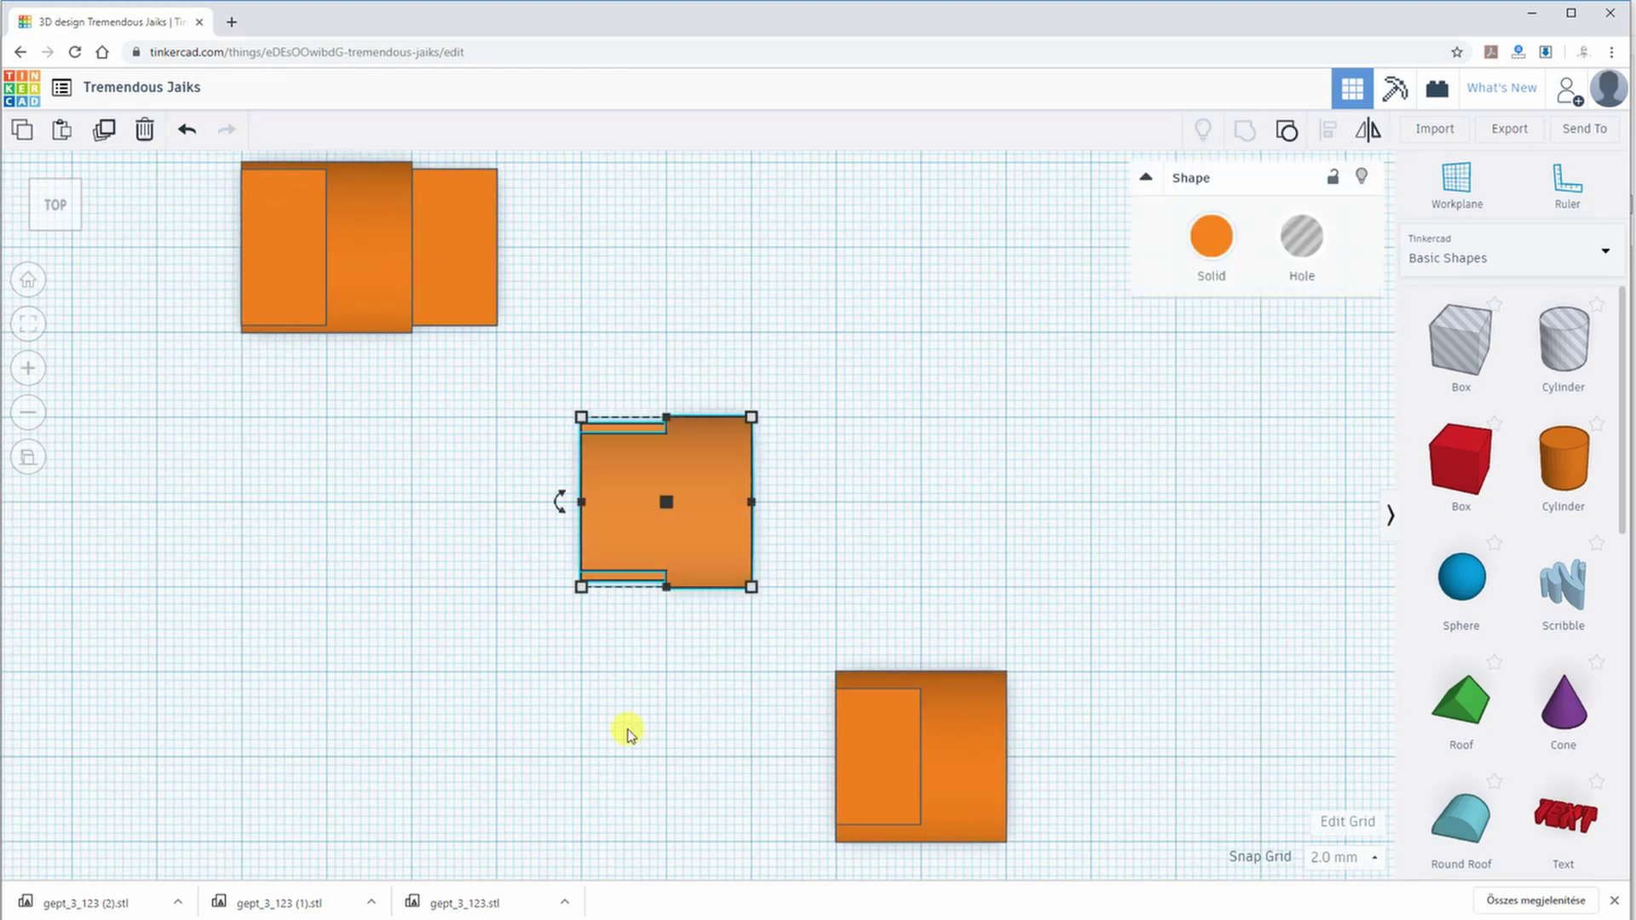
right_drag(627, 730, 793, 598)
click(714, 740)
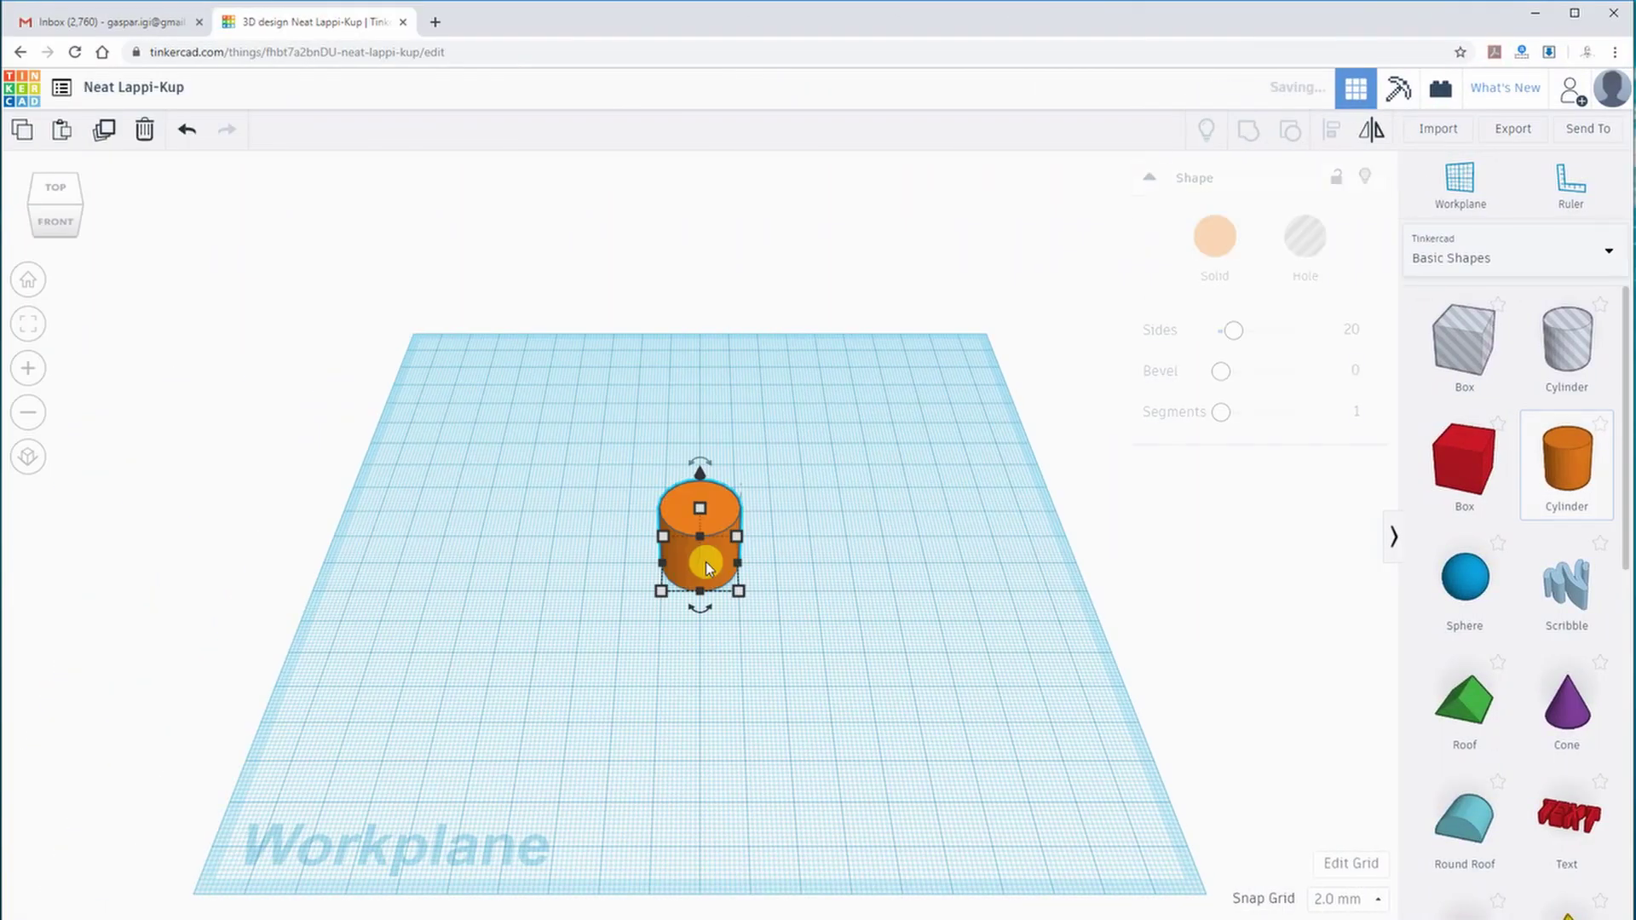
Set the new cylinder to the maximum number of sides, lay it horizontally and place a hole box beside it
drag(1237, 336, 1308, 330)
right_drag(763, 624, 569, 471)
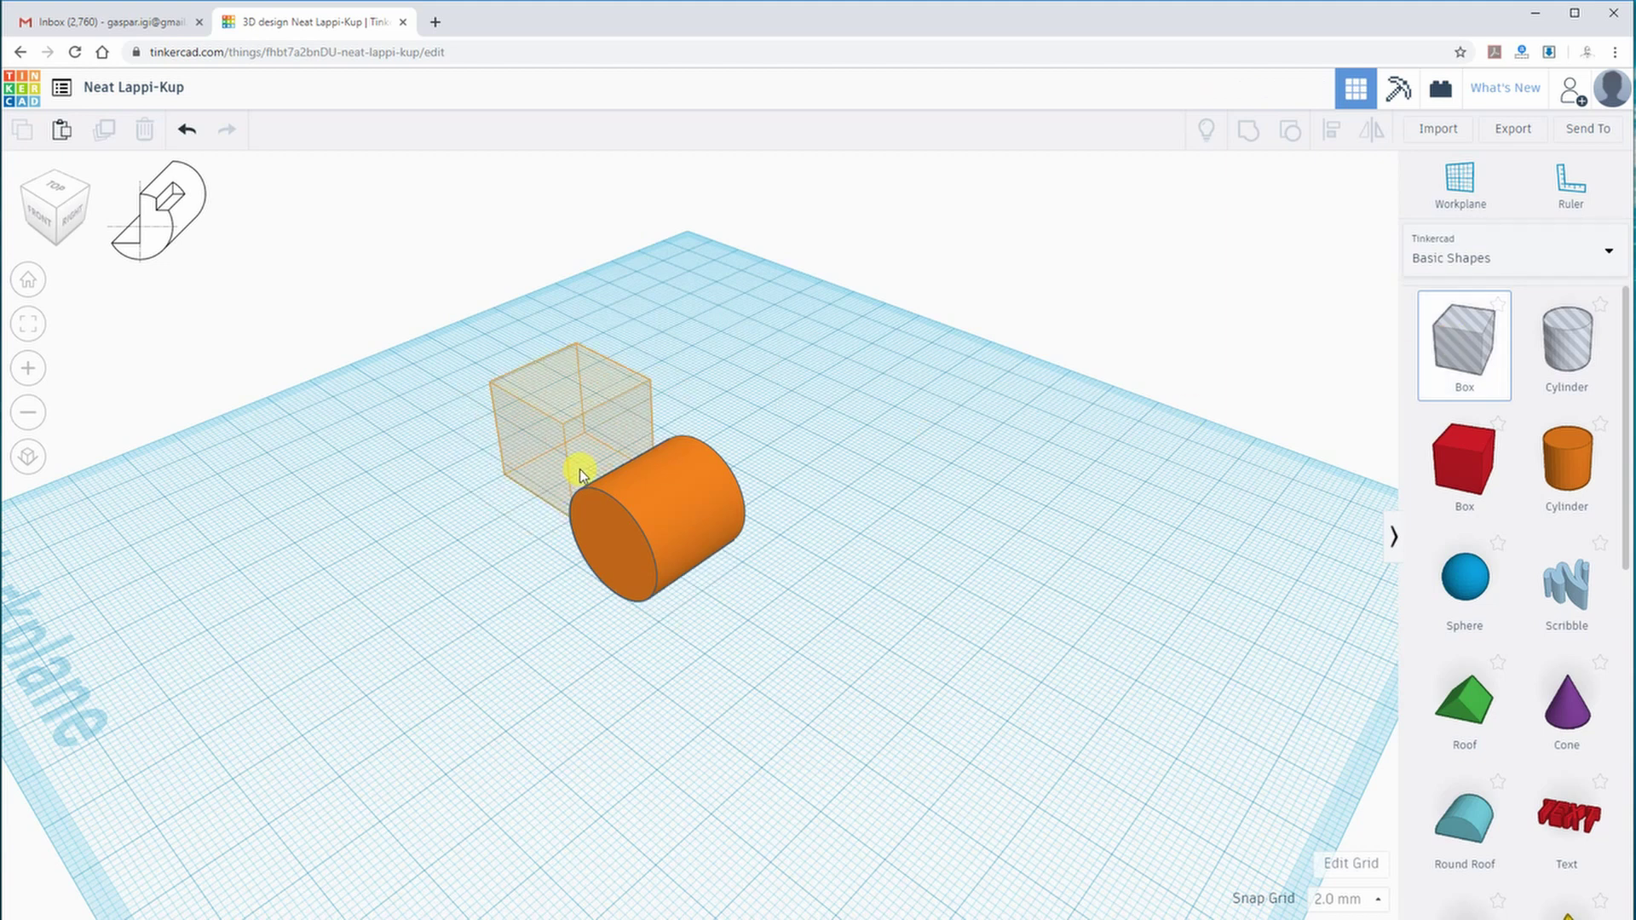
drag(579, 475, 480, 532)
Fit the hole box over the cylinder's left half in orthographic front view and raise a pasted copy at its upper right to 16 mm
right_drag(469, 653, 581, 504)
click(65, 209)
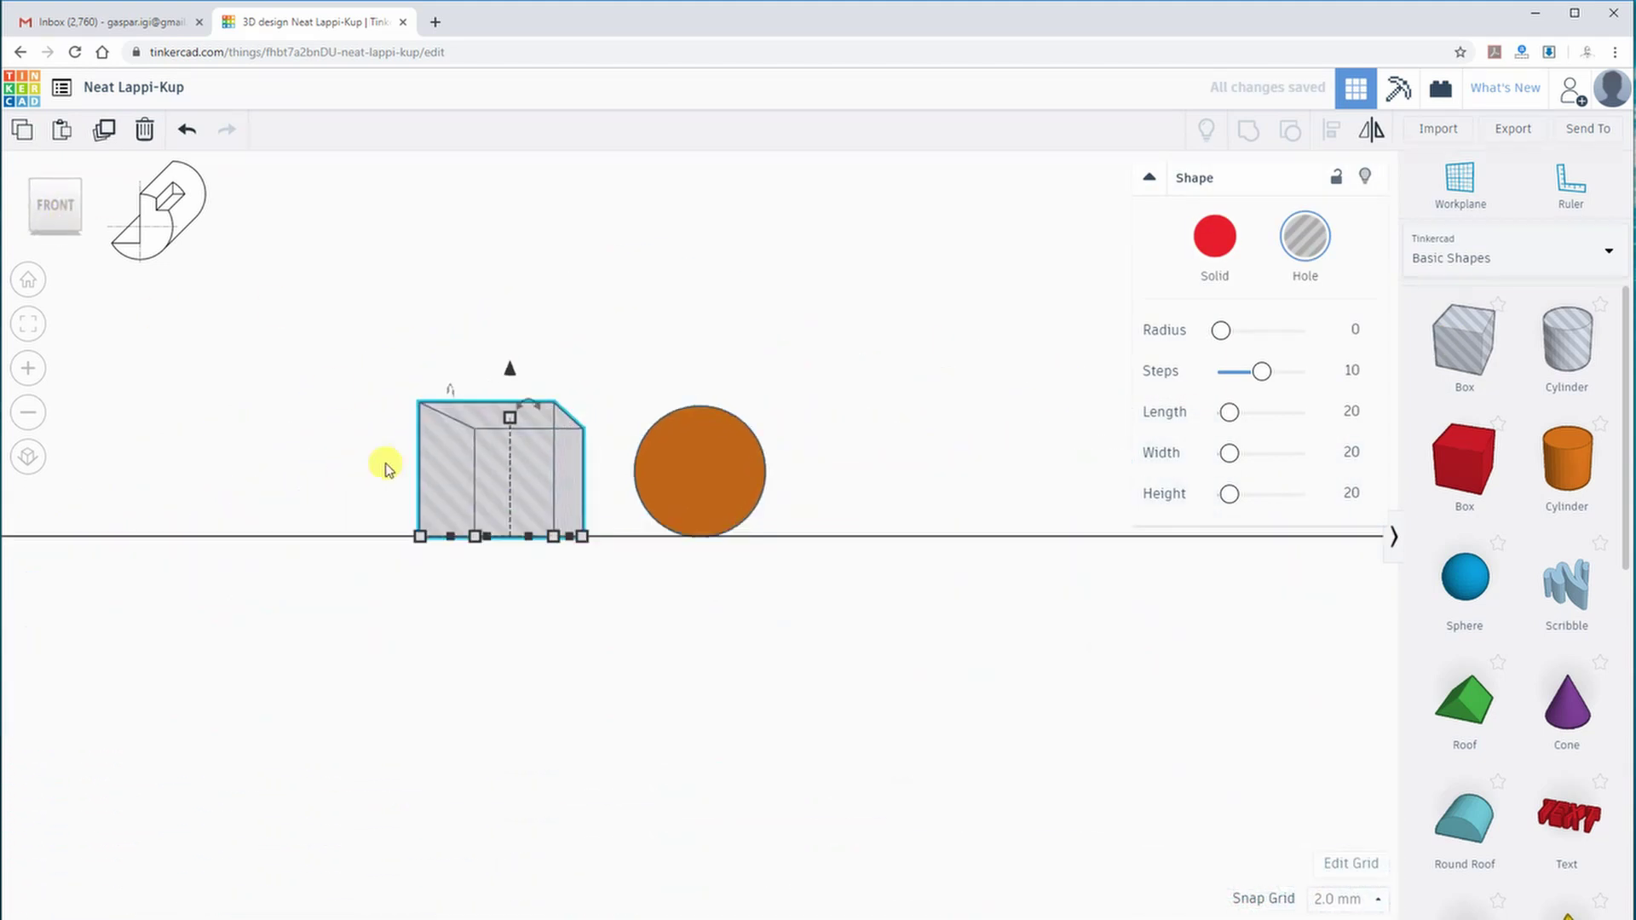
click(23, 461)
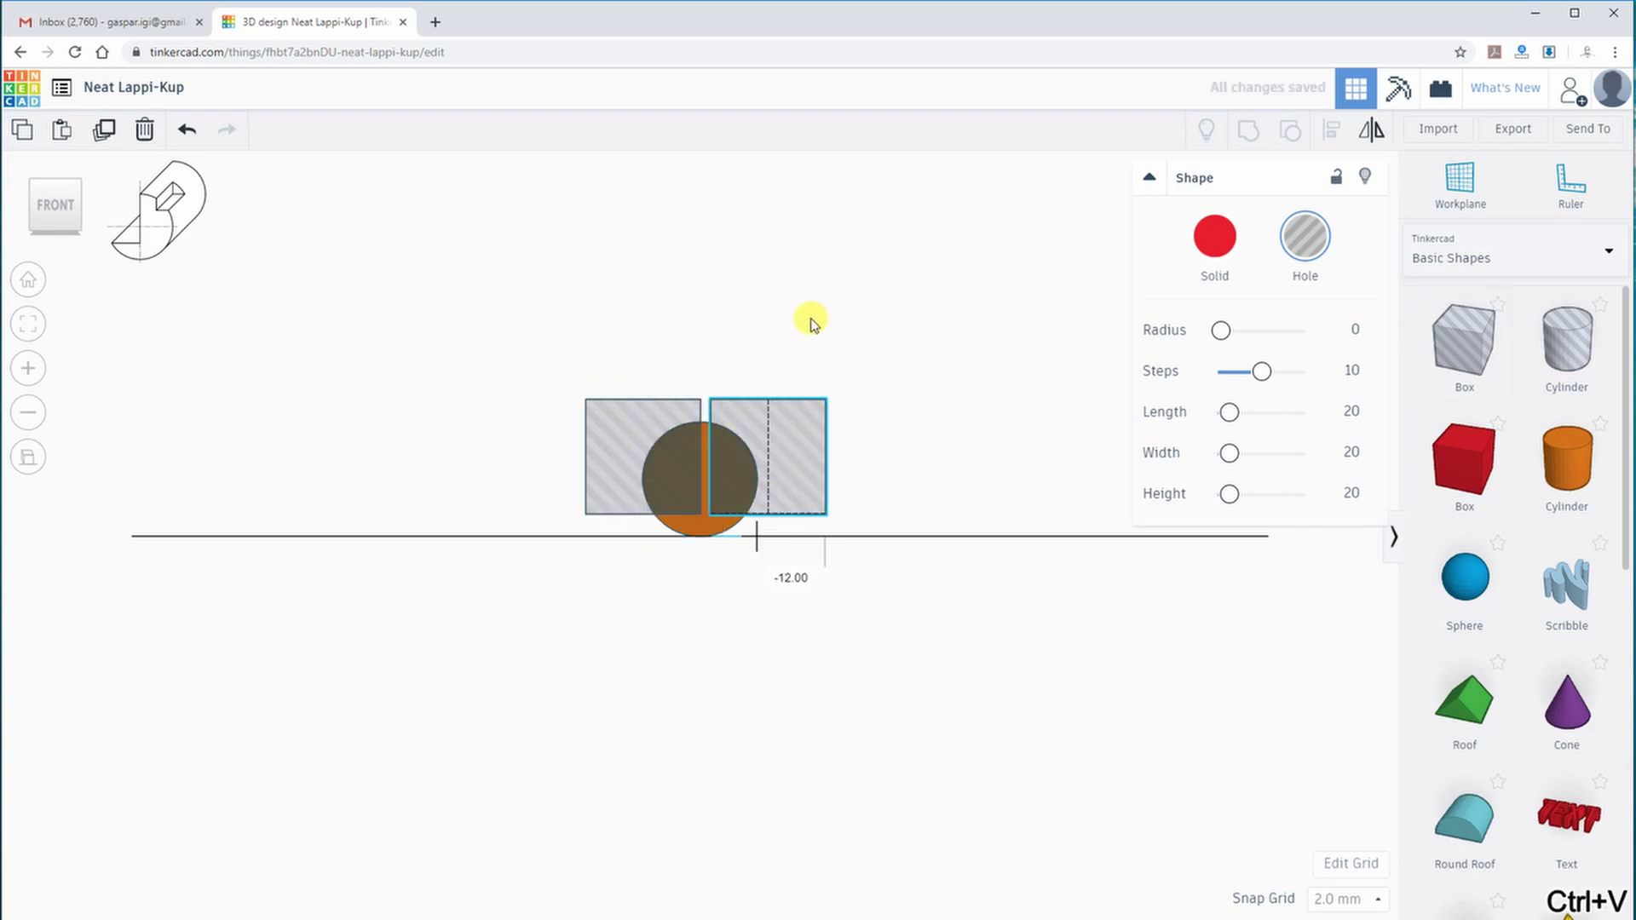
drag(791, 355, 792, 293)
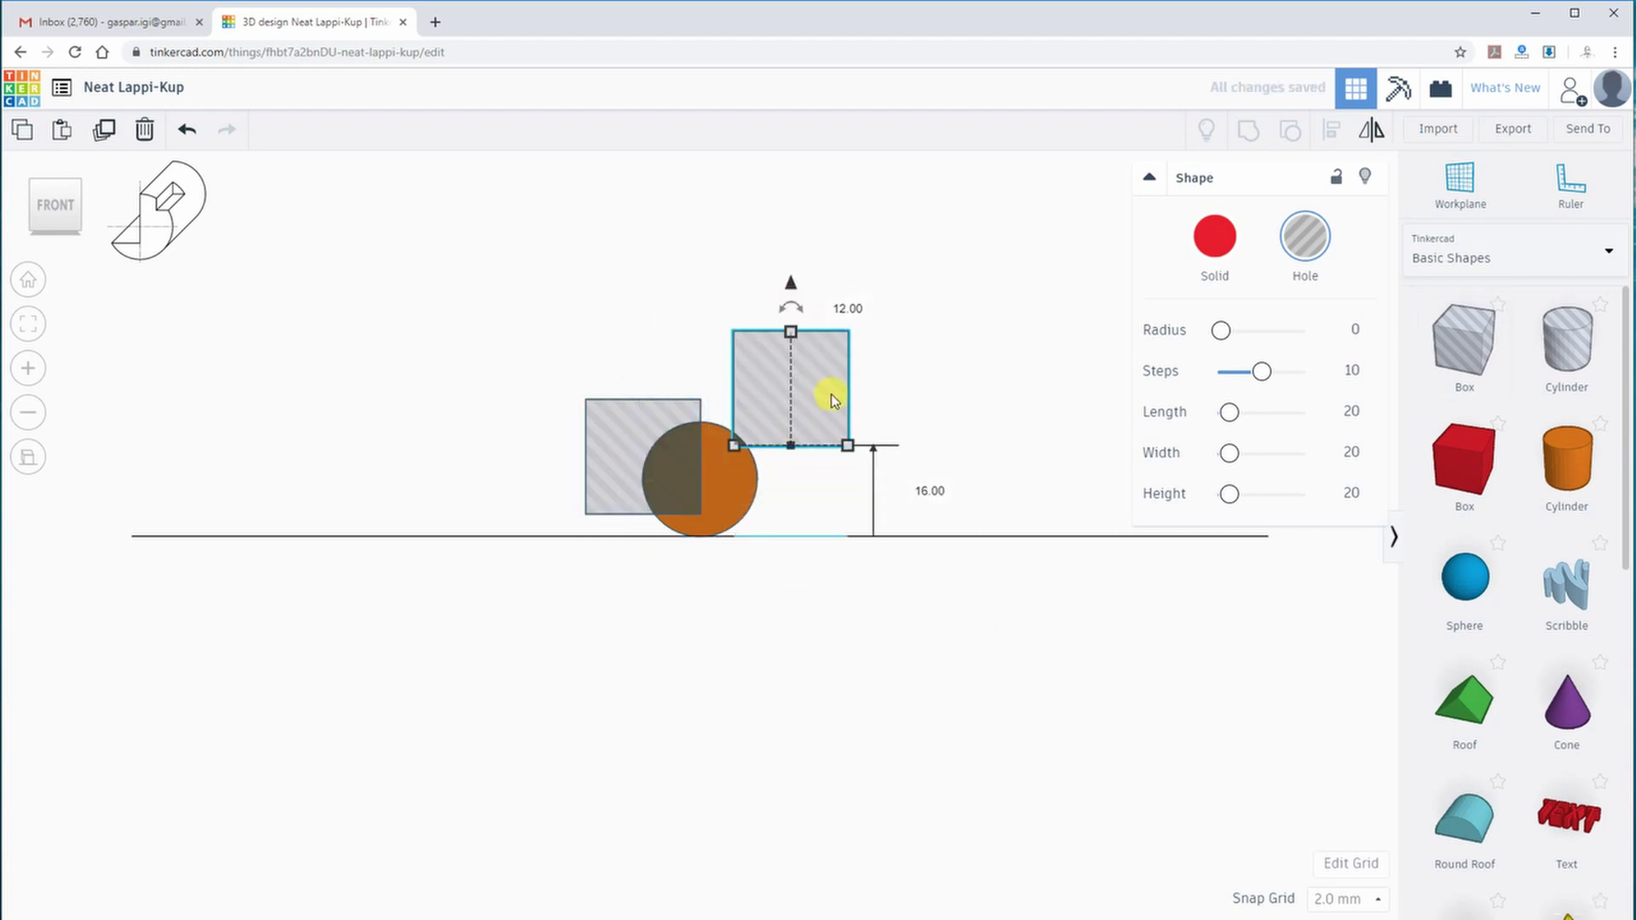
Shift the copied hole box along the axis to cover half the cylinder's length and group all shapes to make the cuts
right_drag(895, 405, 785, 494)
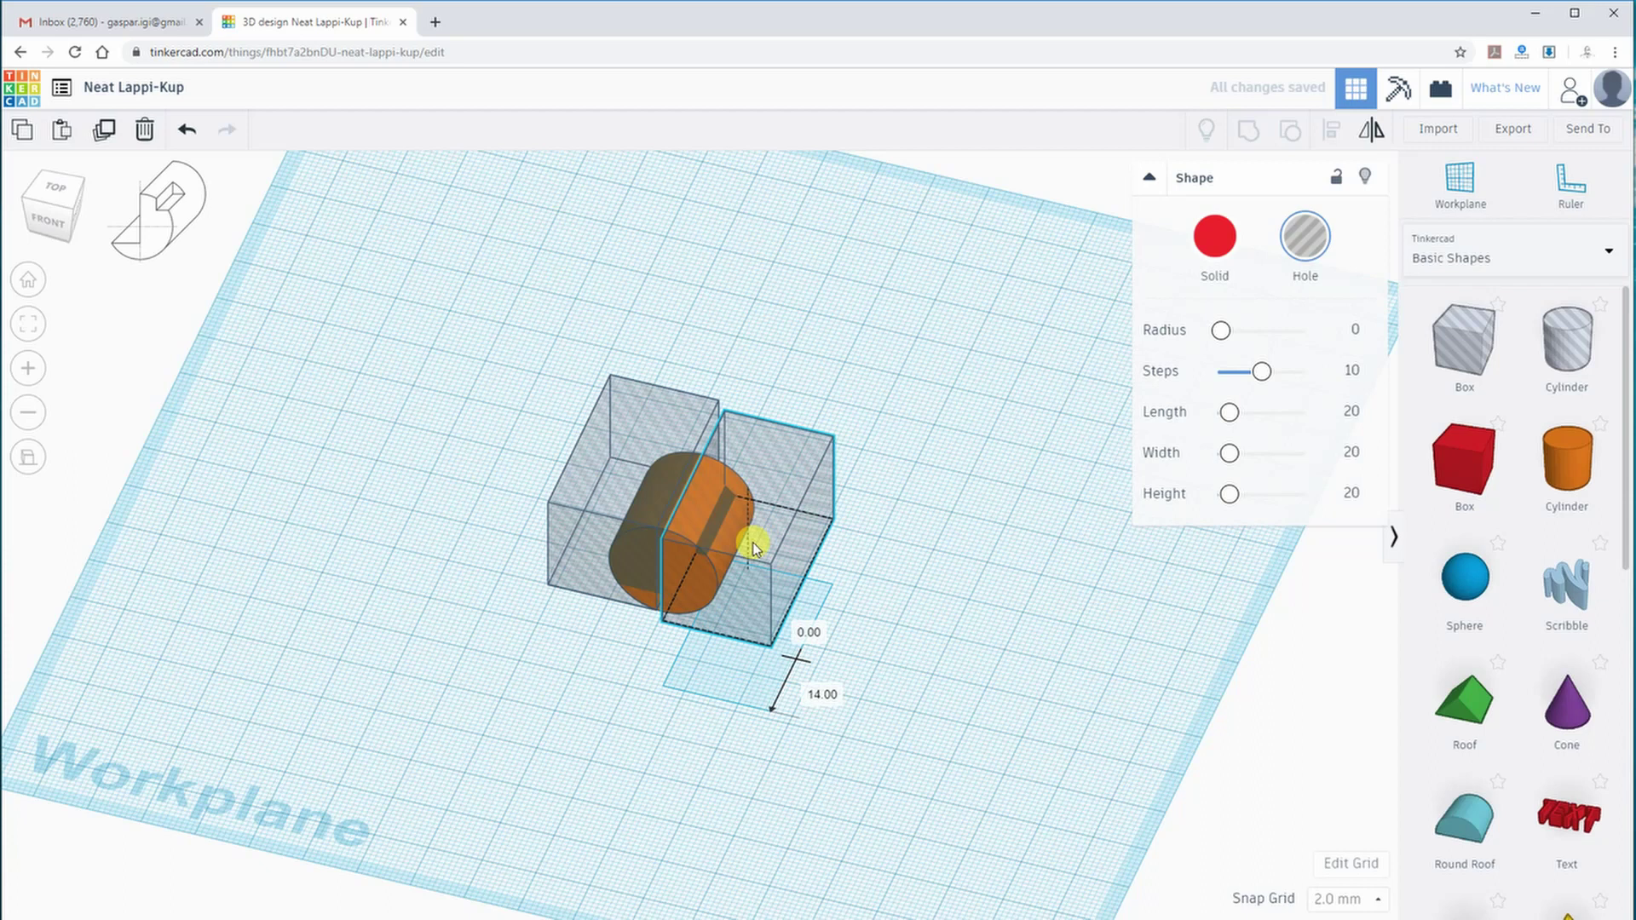
drag(938, 725, 944, 716)
click(1249, 130)
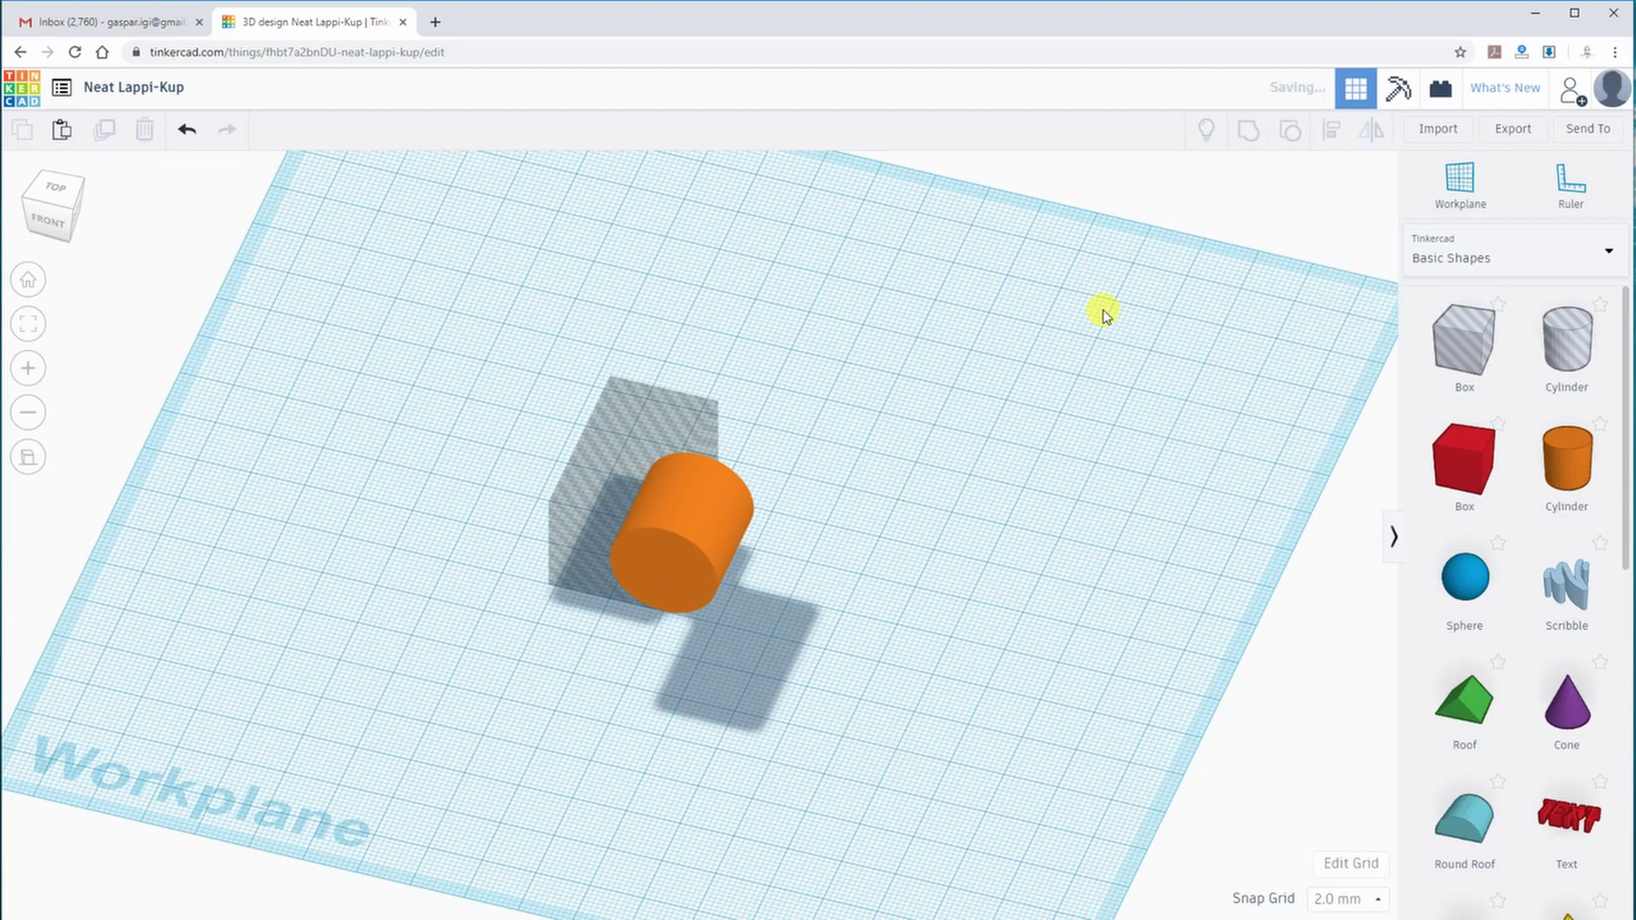
click(641, 721)
Examine the cut cylinder in the front, right and left views
scroll(638, 721, up, 3)
click(51, 213)
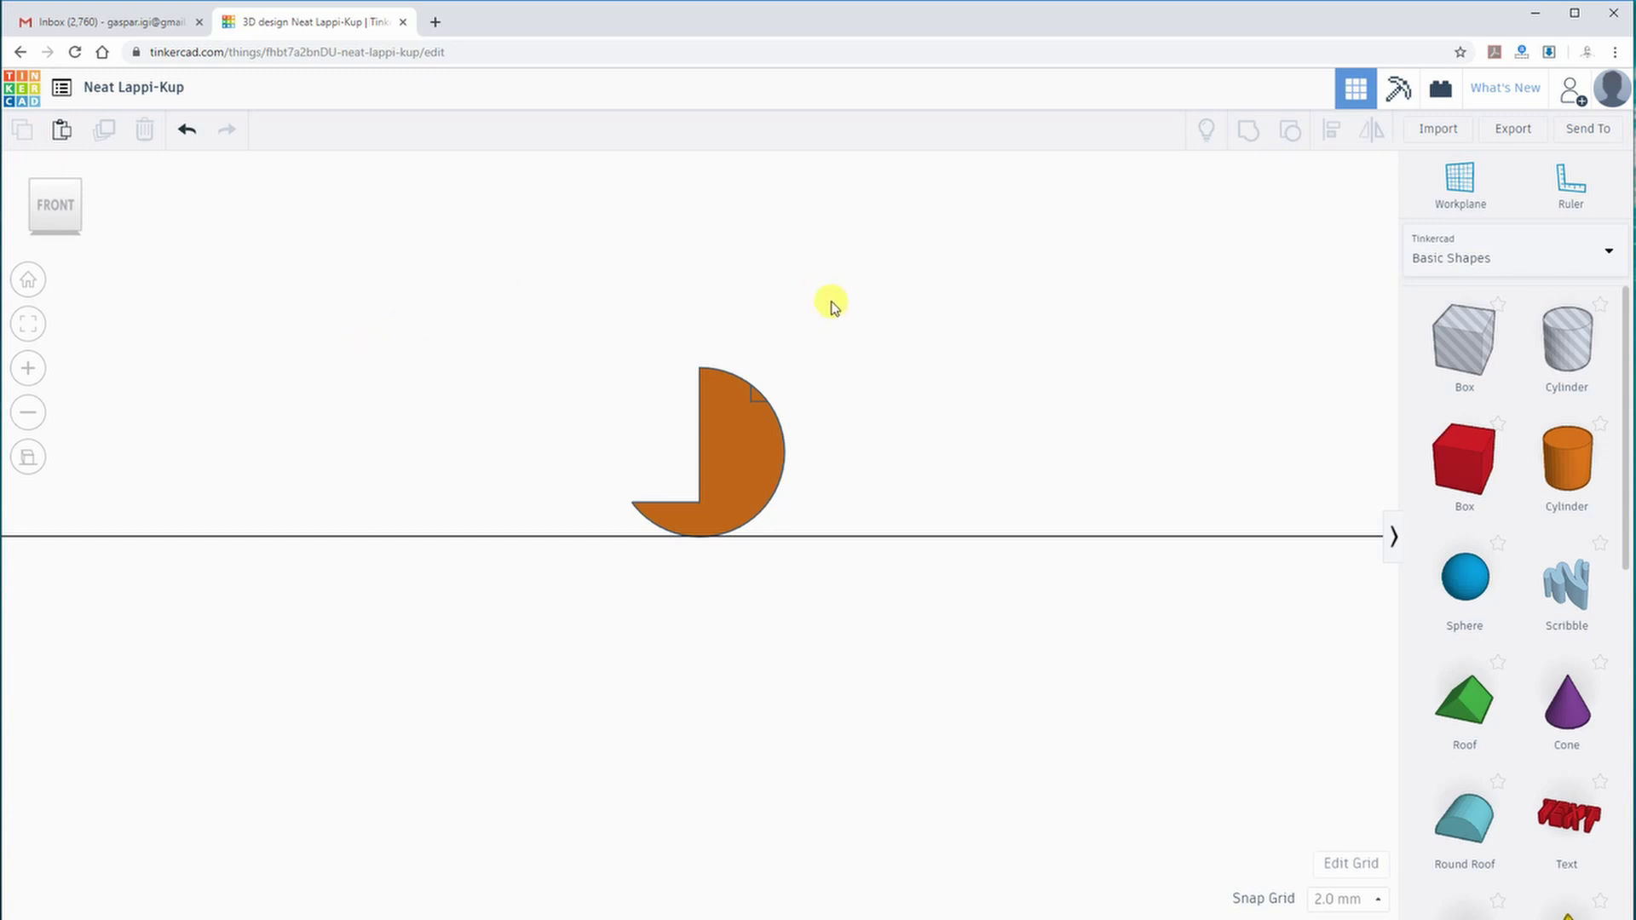
right_drag(1027, 469, 248, 318)
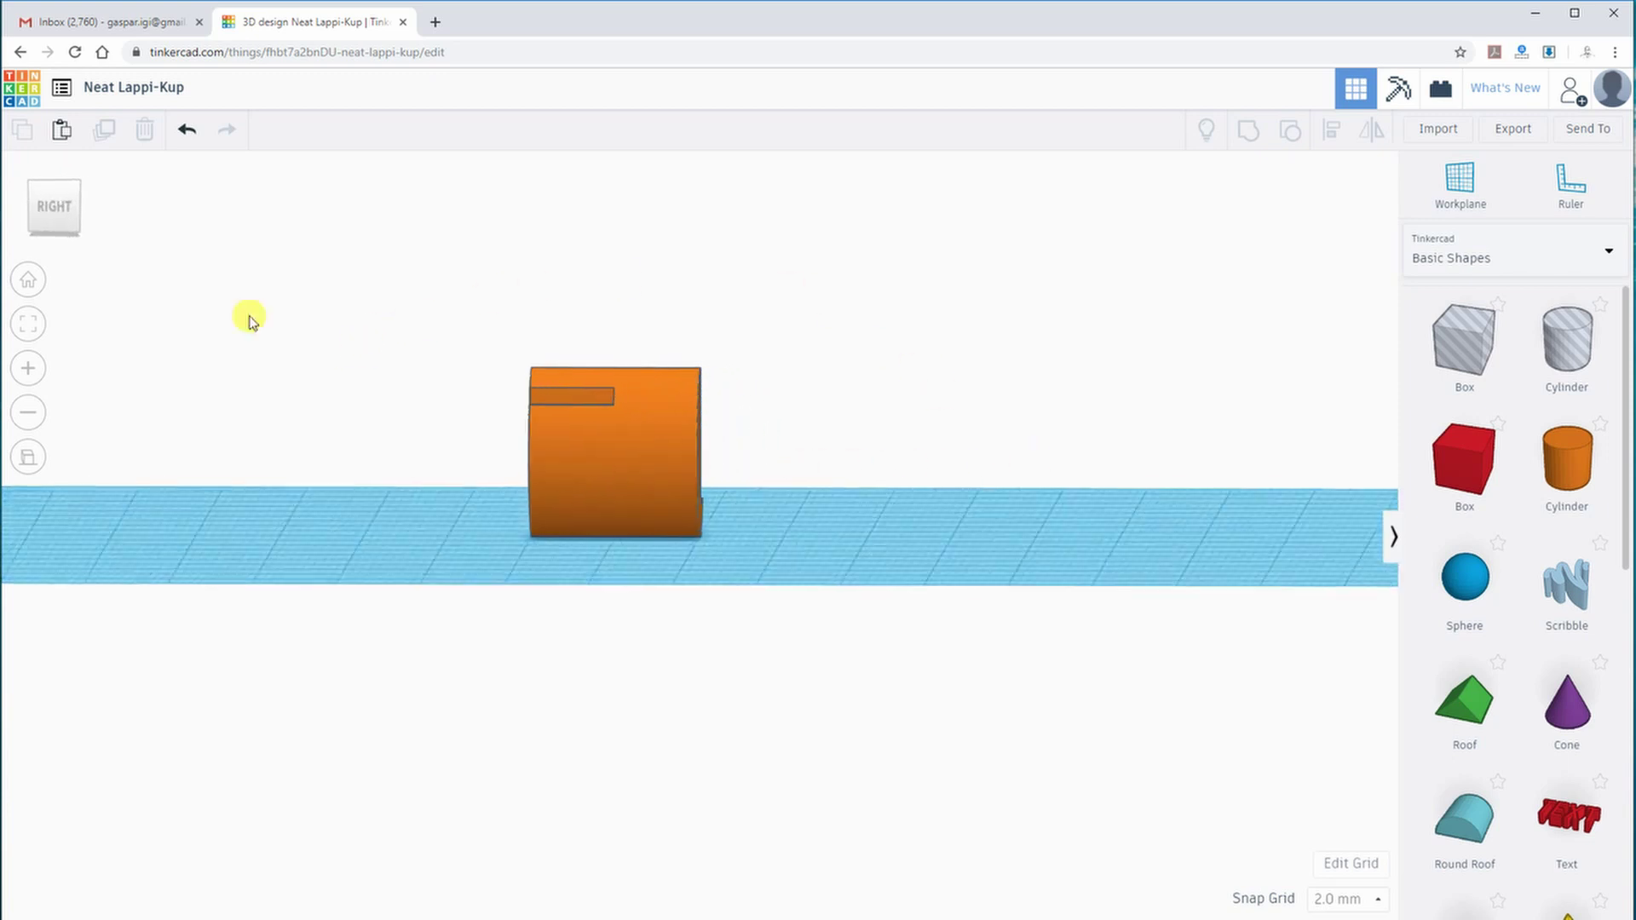
click(51, 207)
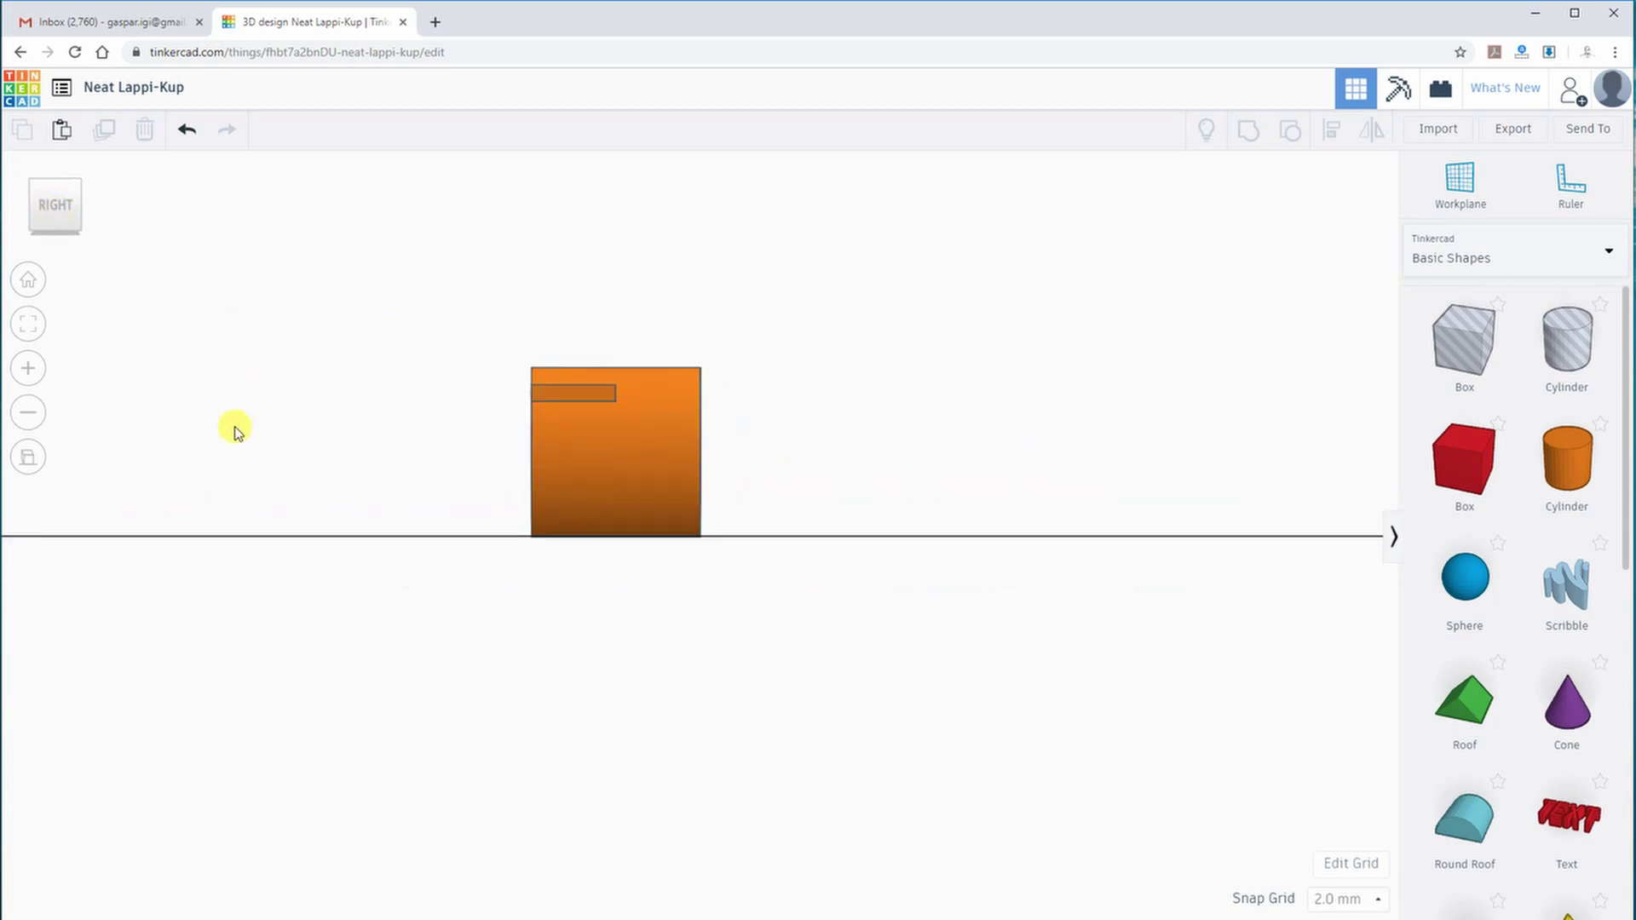
right_drag(292, 438, 398, 337)
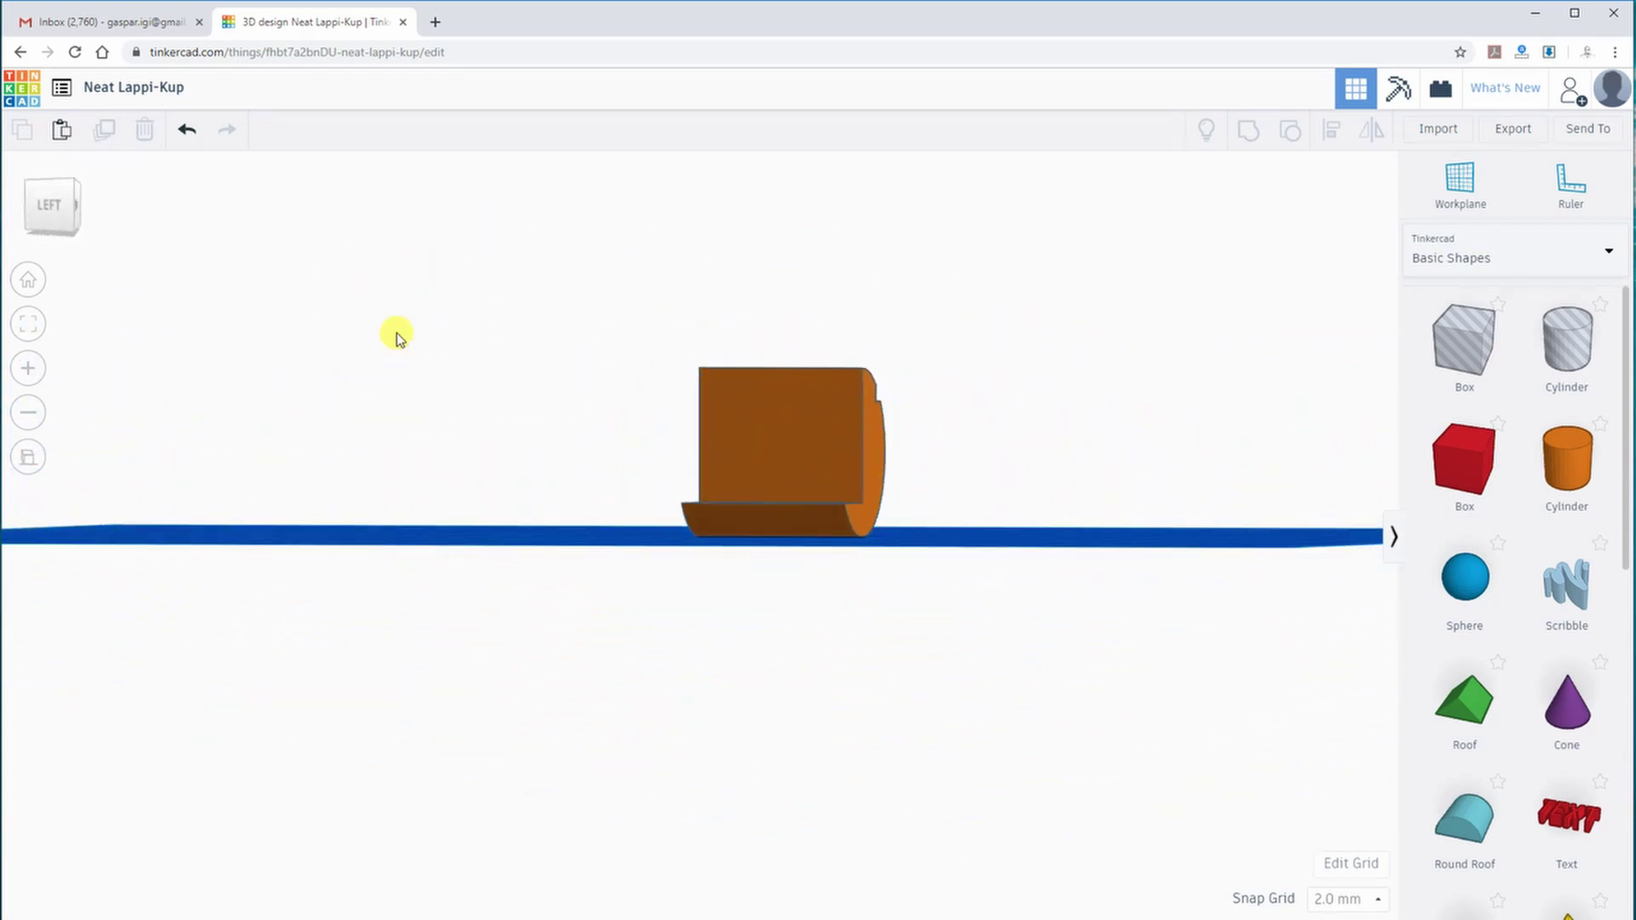
click(56, 208)
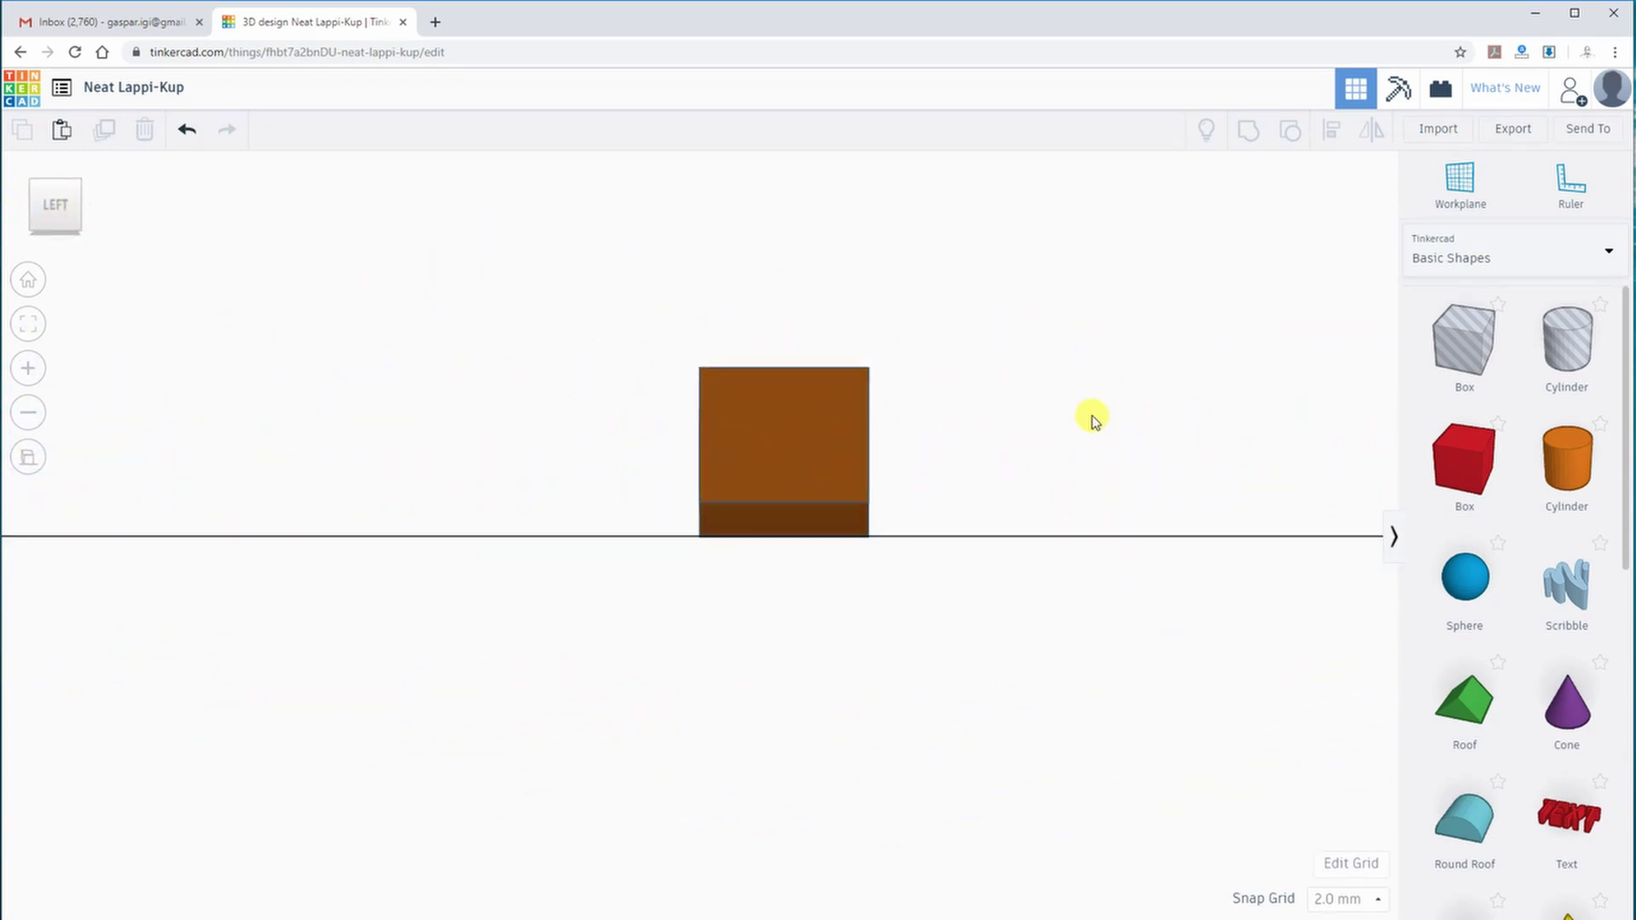
right_drag(1121, 423, 527, 428)
click(52, 203)
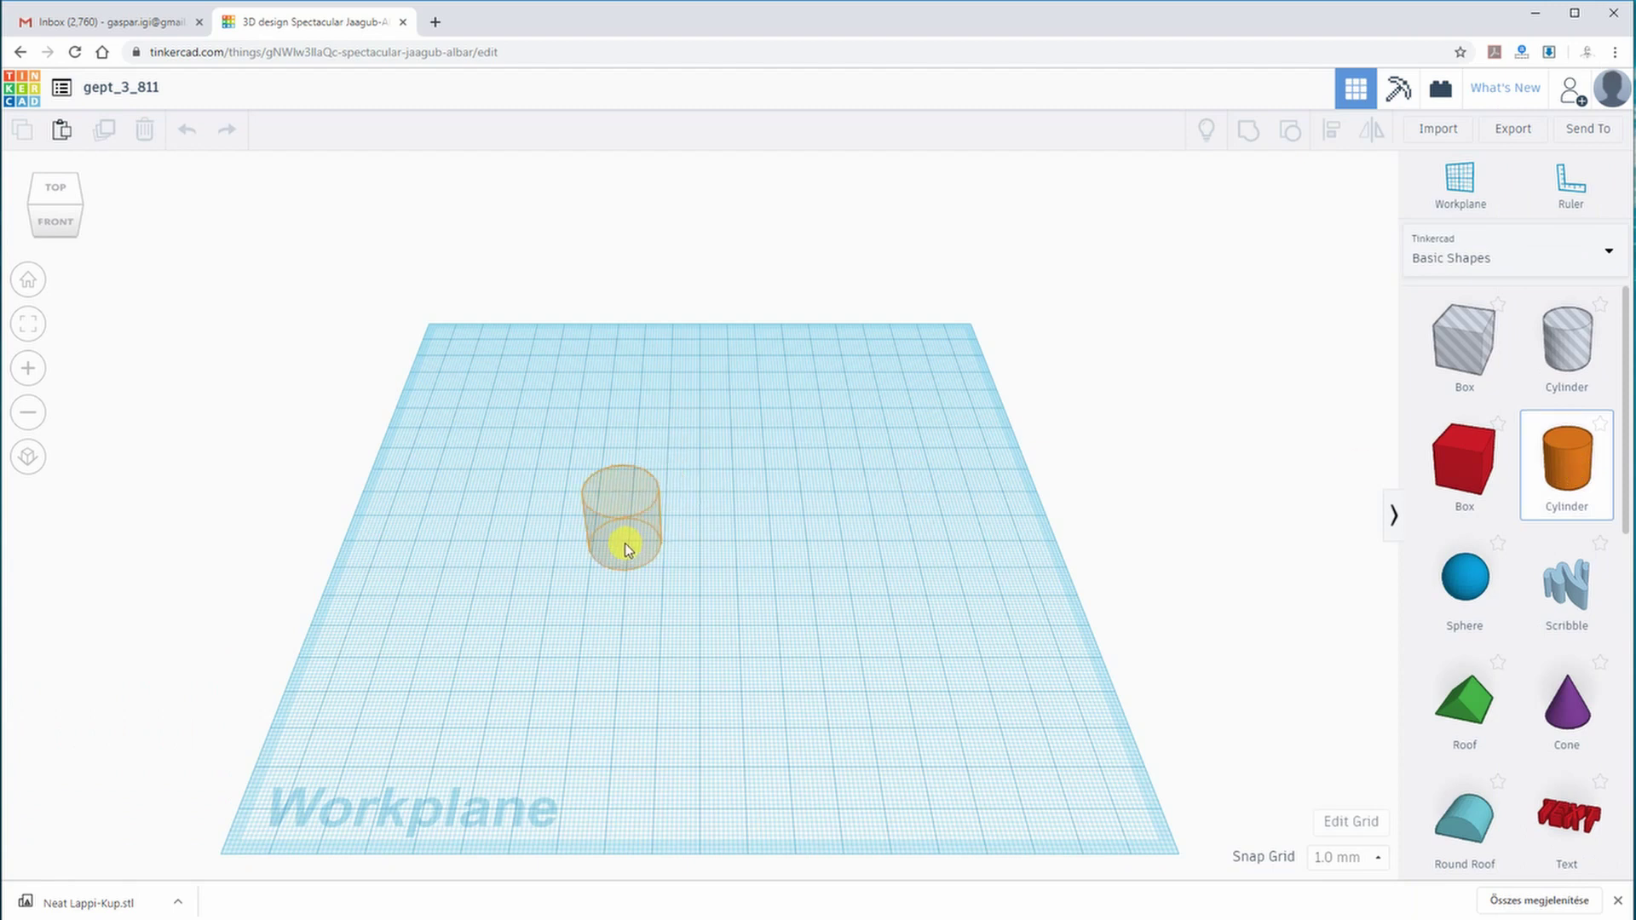
Place an upright cylinder with 64 sides on the empty workplane
click(625, 550)
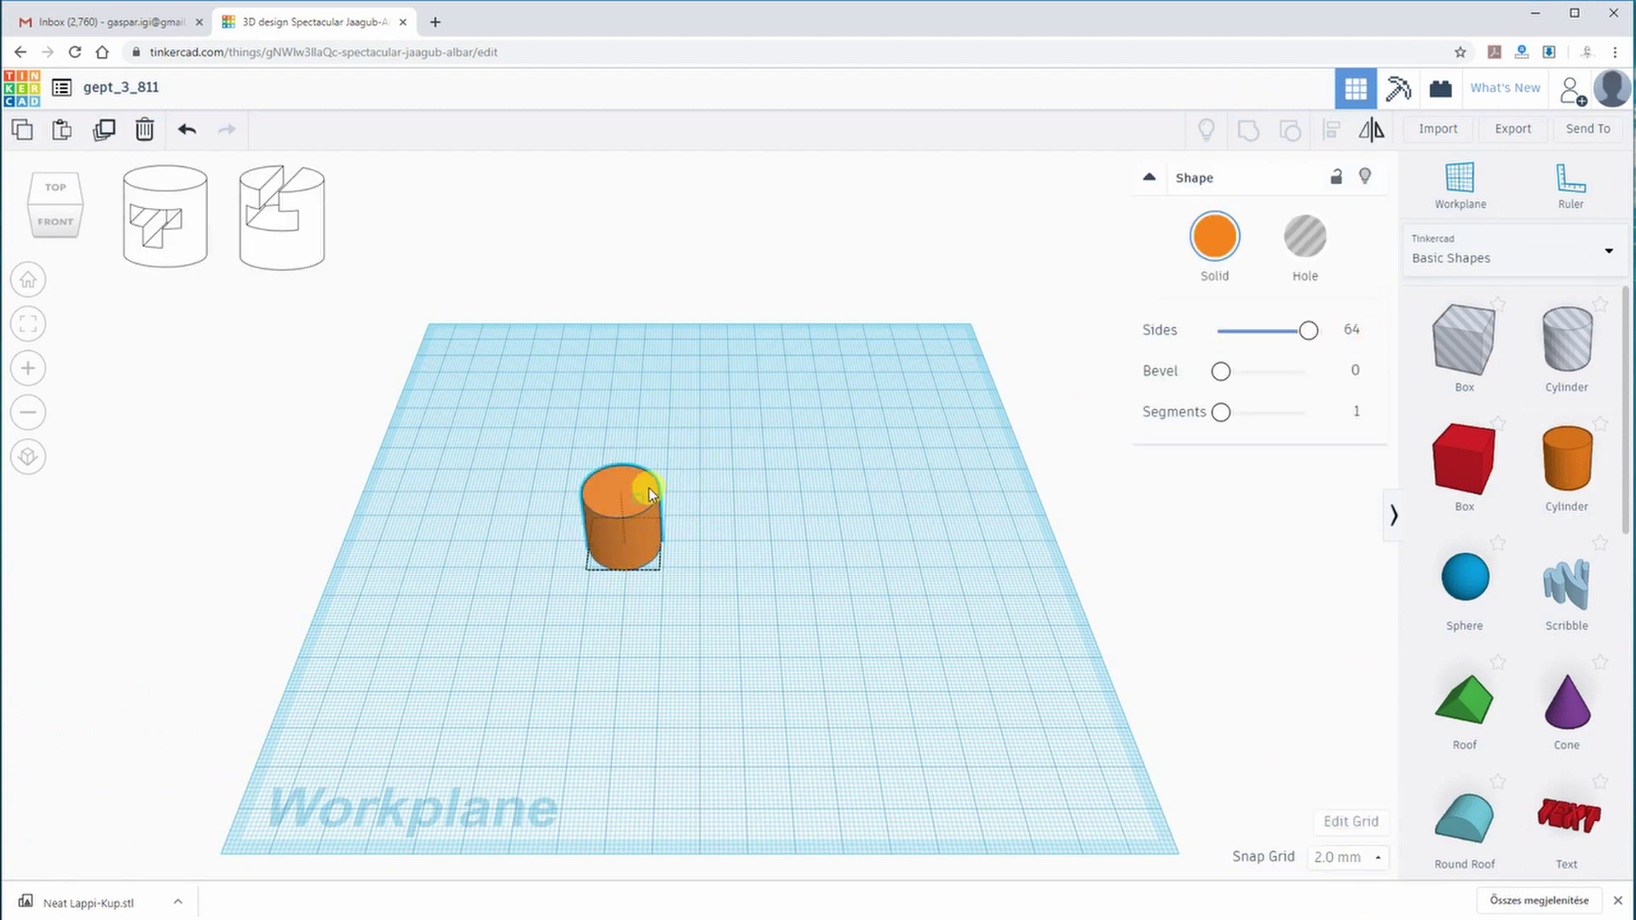
scroll(659, 511, up, 8)
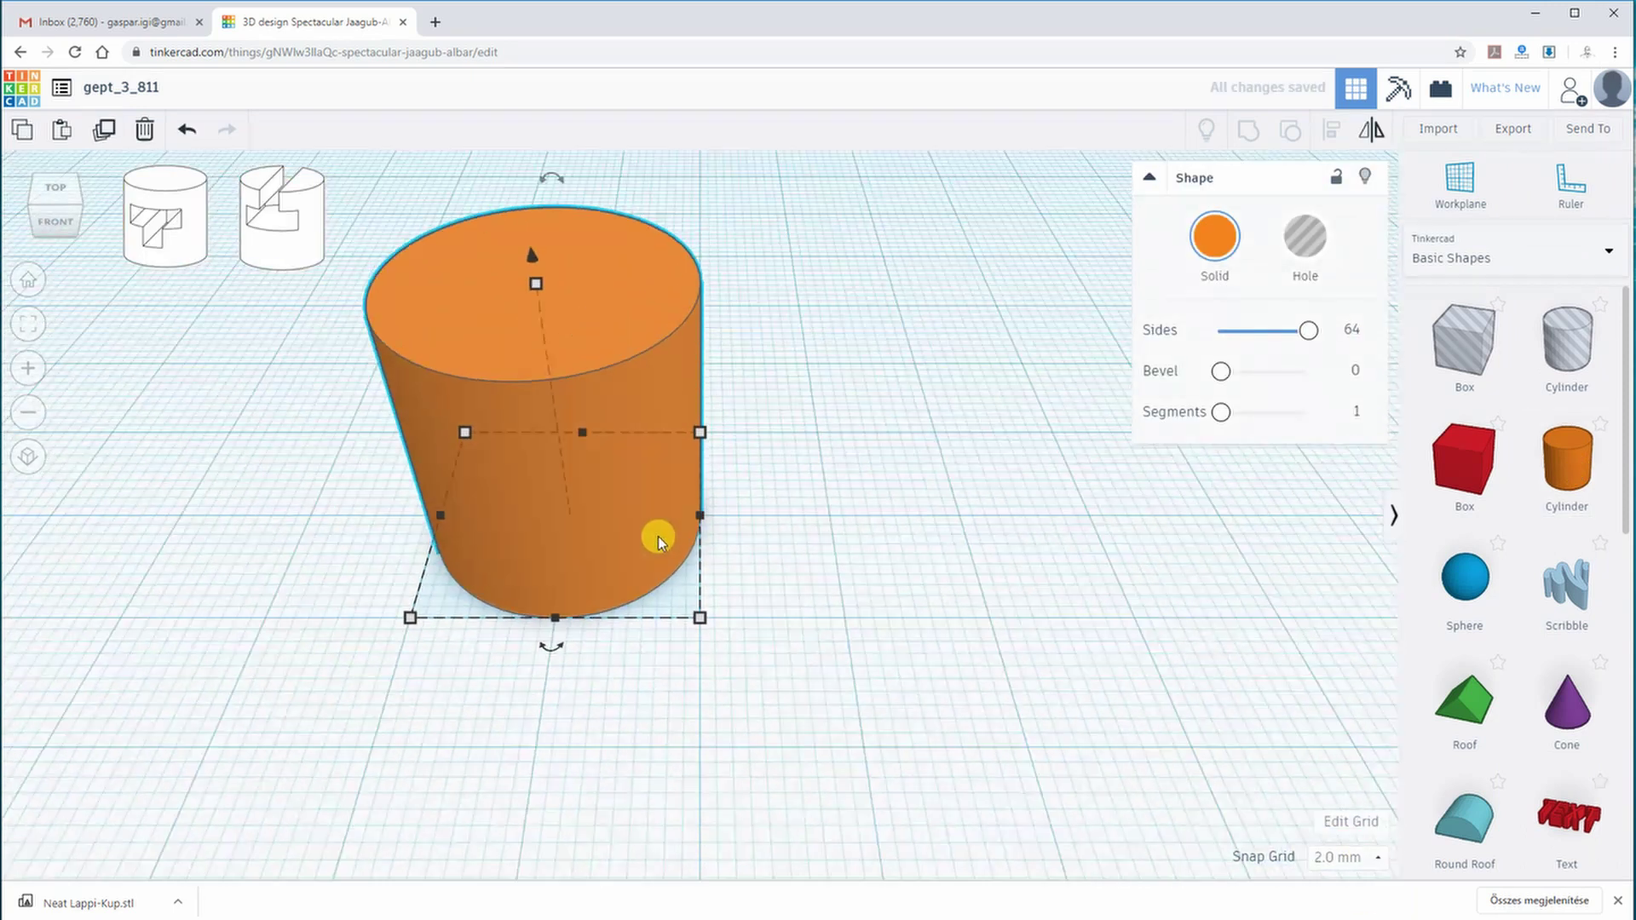
scroll(658, 543, down, 1)
click(800, 607)
scroll(795, 632, down, 4)
right_drag(795, 635, 808, 554)
Place a hole box beside the cylinder and resize it to 14 mm wide and 6 mm high
click(1460, 351)
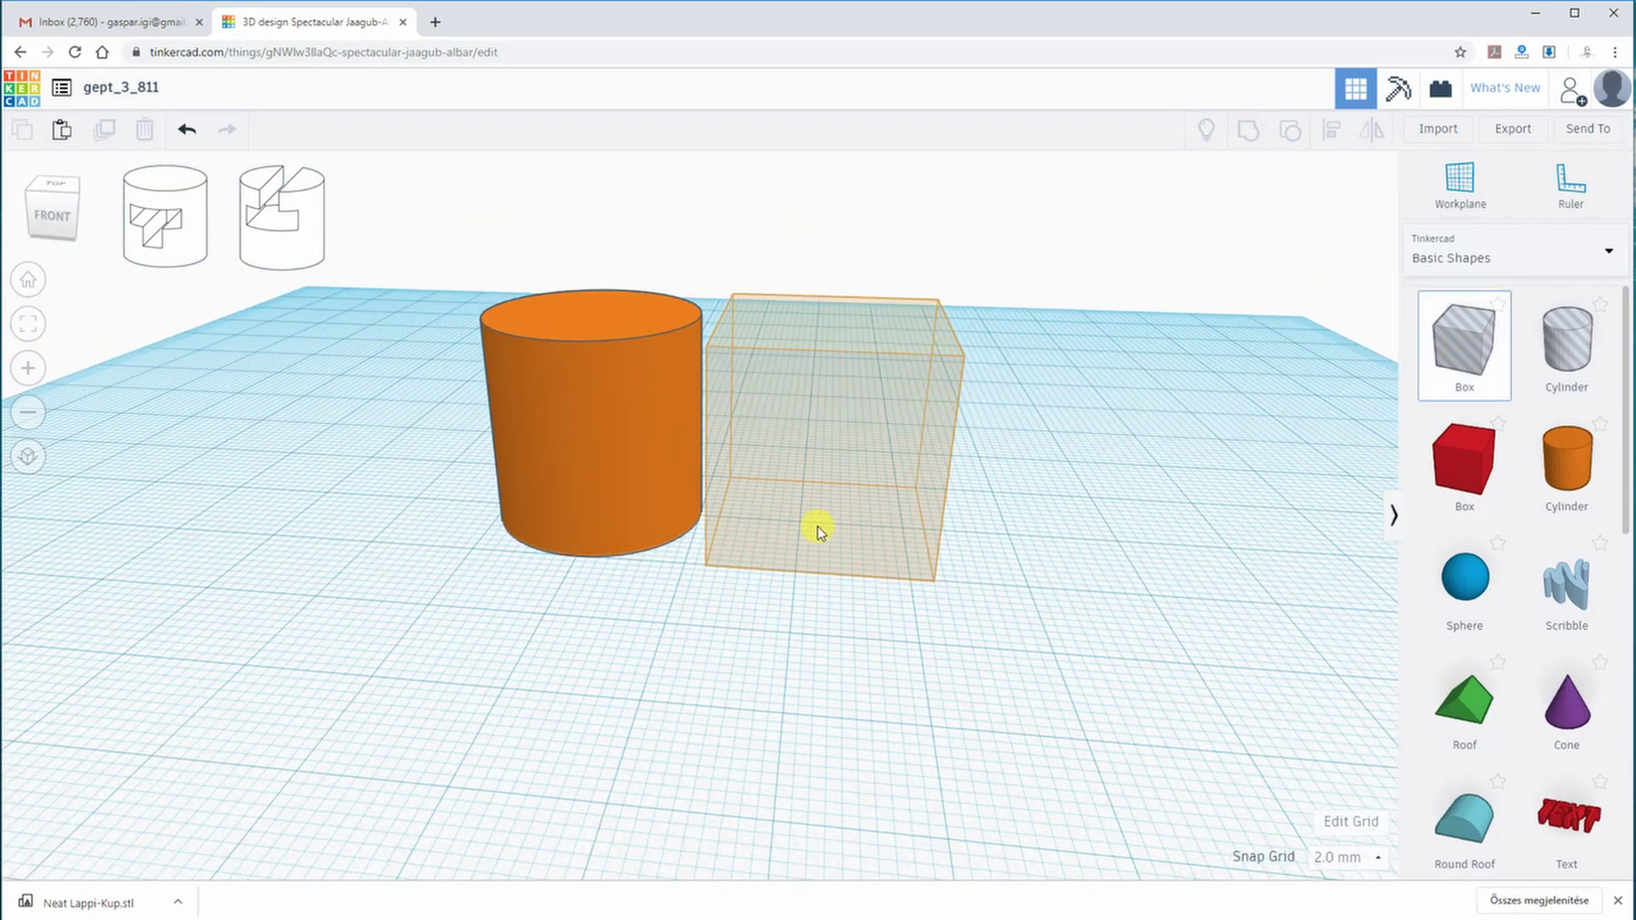
click(912, 528)
drag(923, 320, 917, 477)
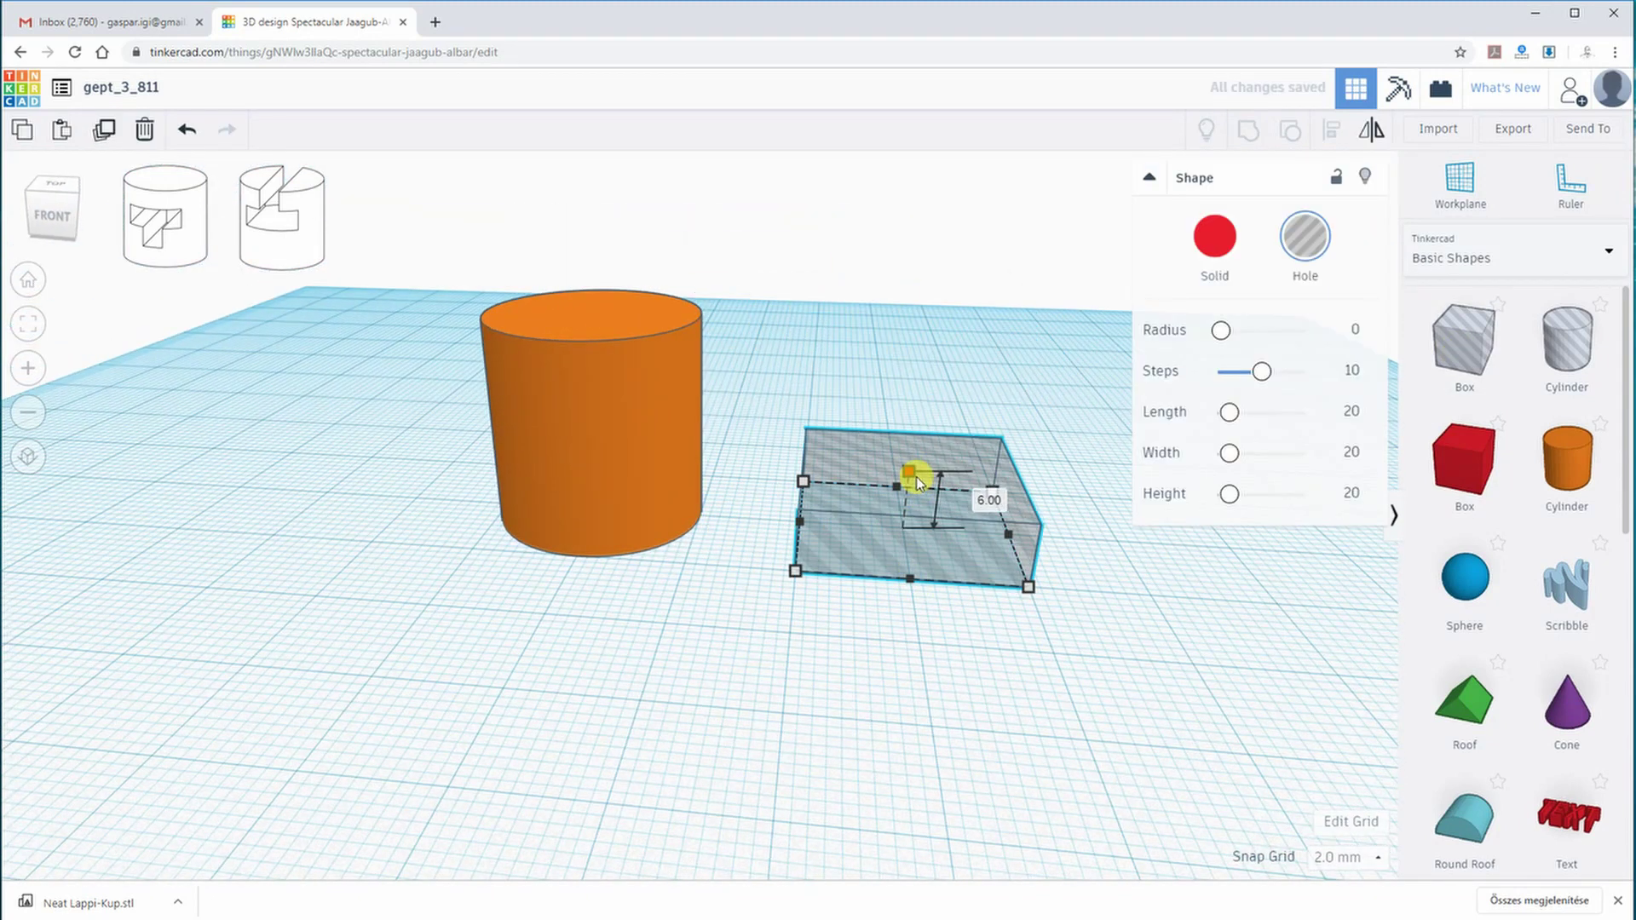
drag(796, 570, 622, 527)
Set the snap grid to 1.0 mm, centre the hole box in the cylinder and raise it 10 mm
click(1346, 858)
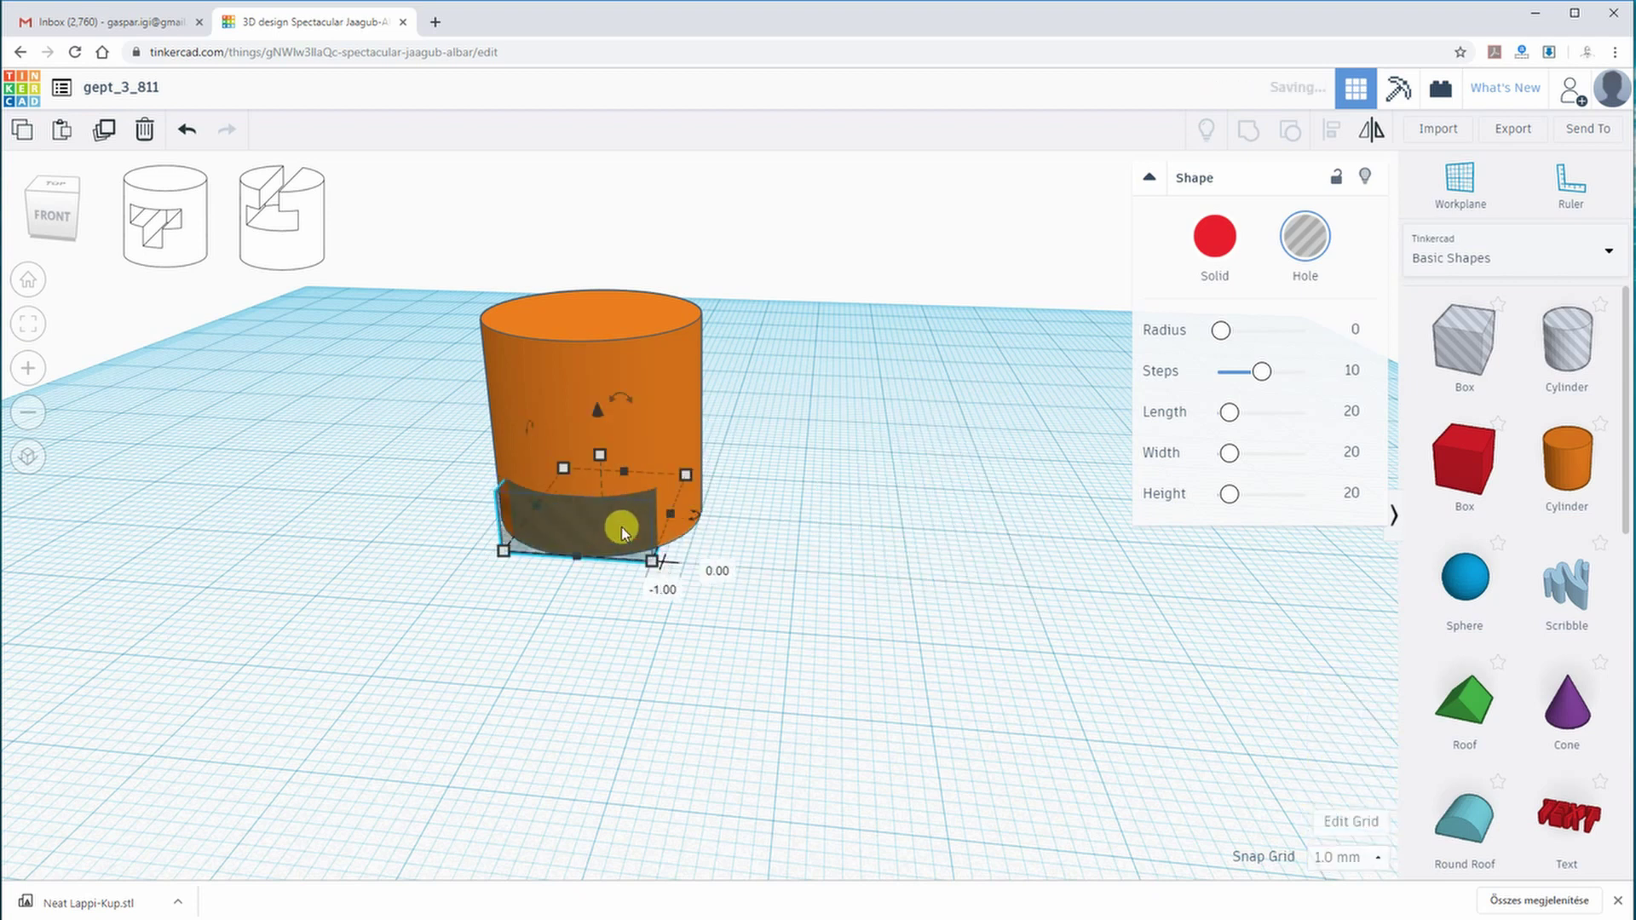
right_drag(621, 527, 606, 452)
drag(596, 411, 596, 312)
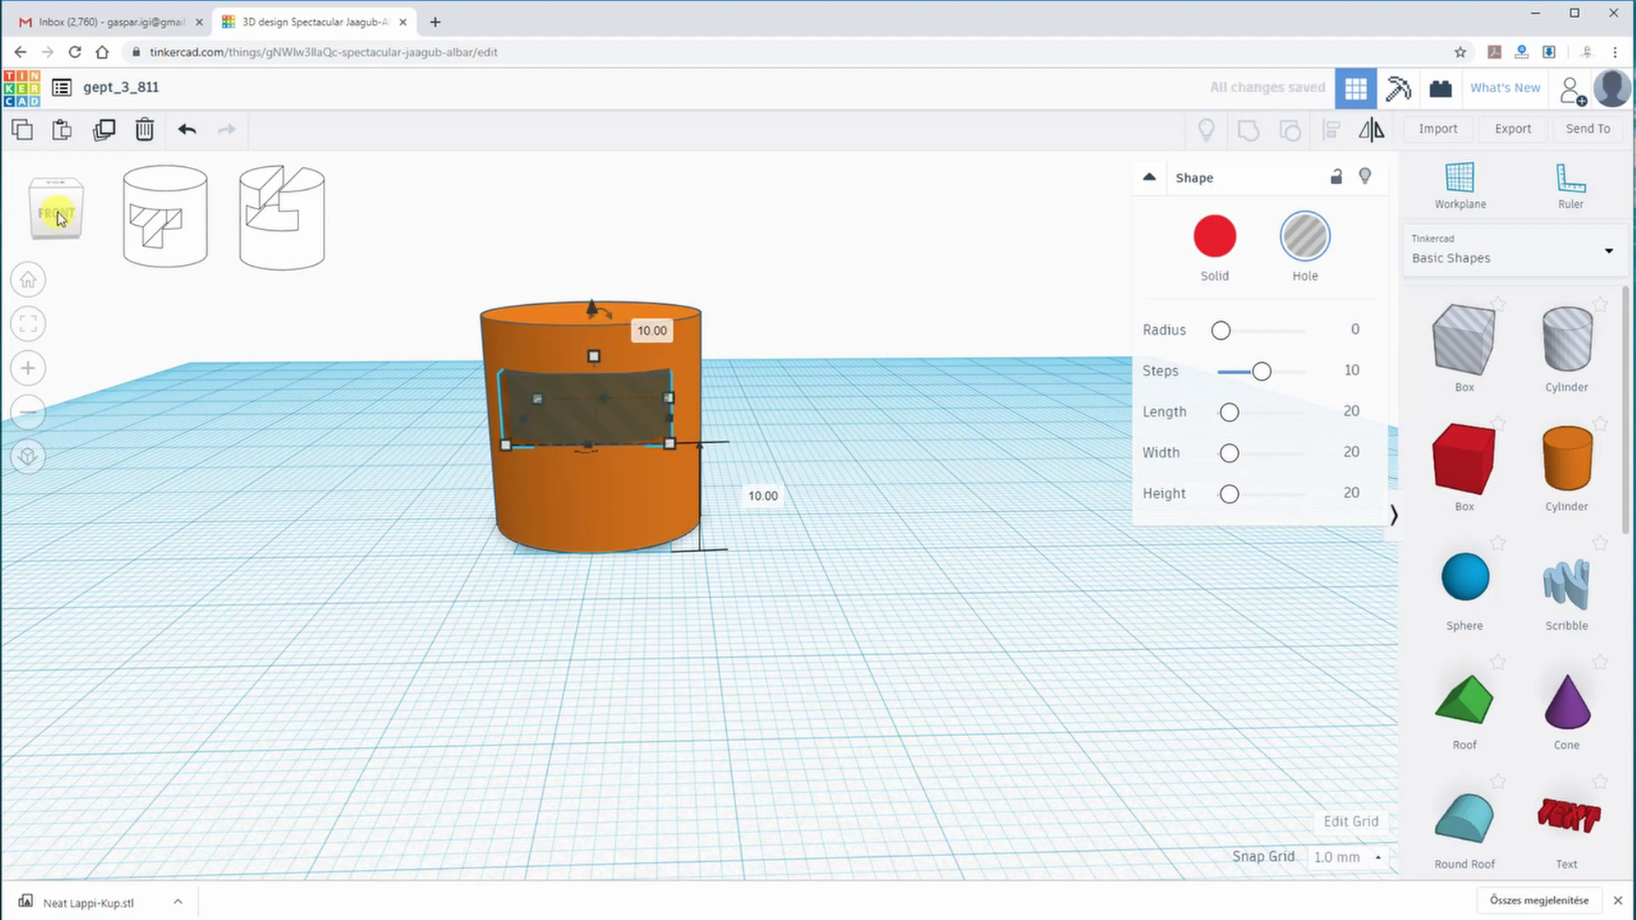
Paste a copy of the hole box in front view, narrow it and fit it beneath the first to form a T
click(55, 212)
click(27, 456)
key(ctrl+v)
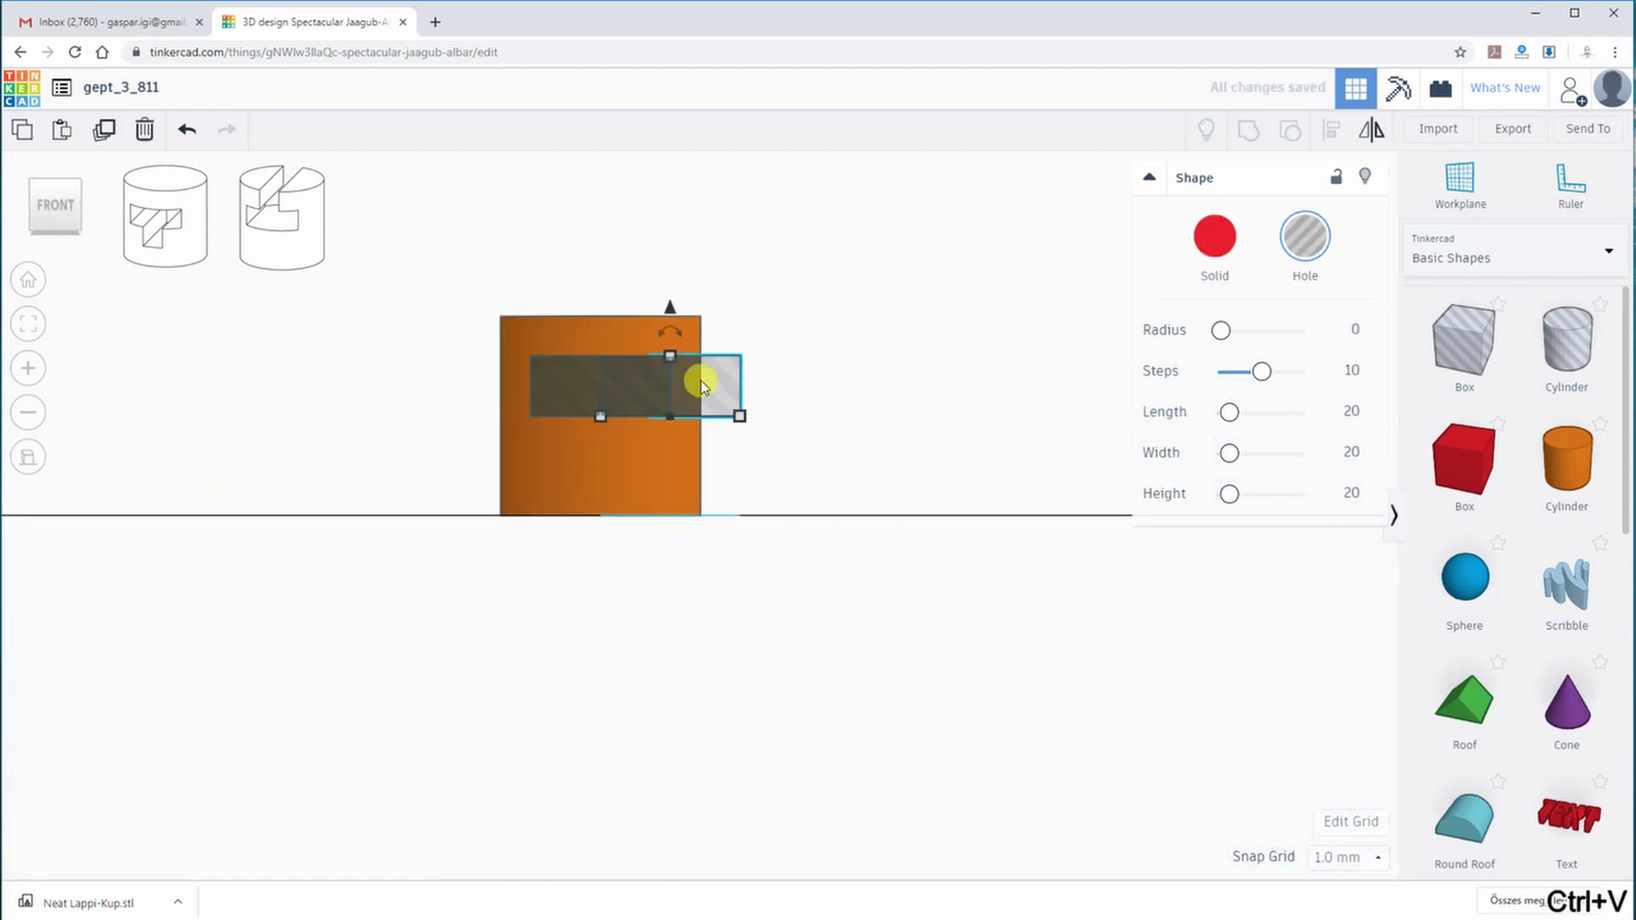
drag(701, 380, 679, 398)
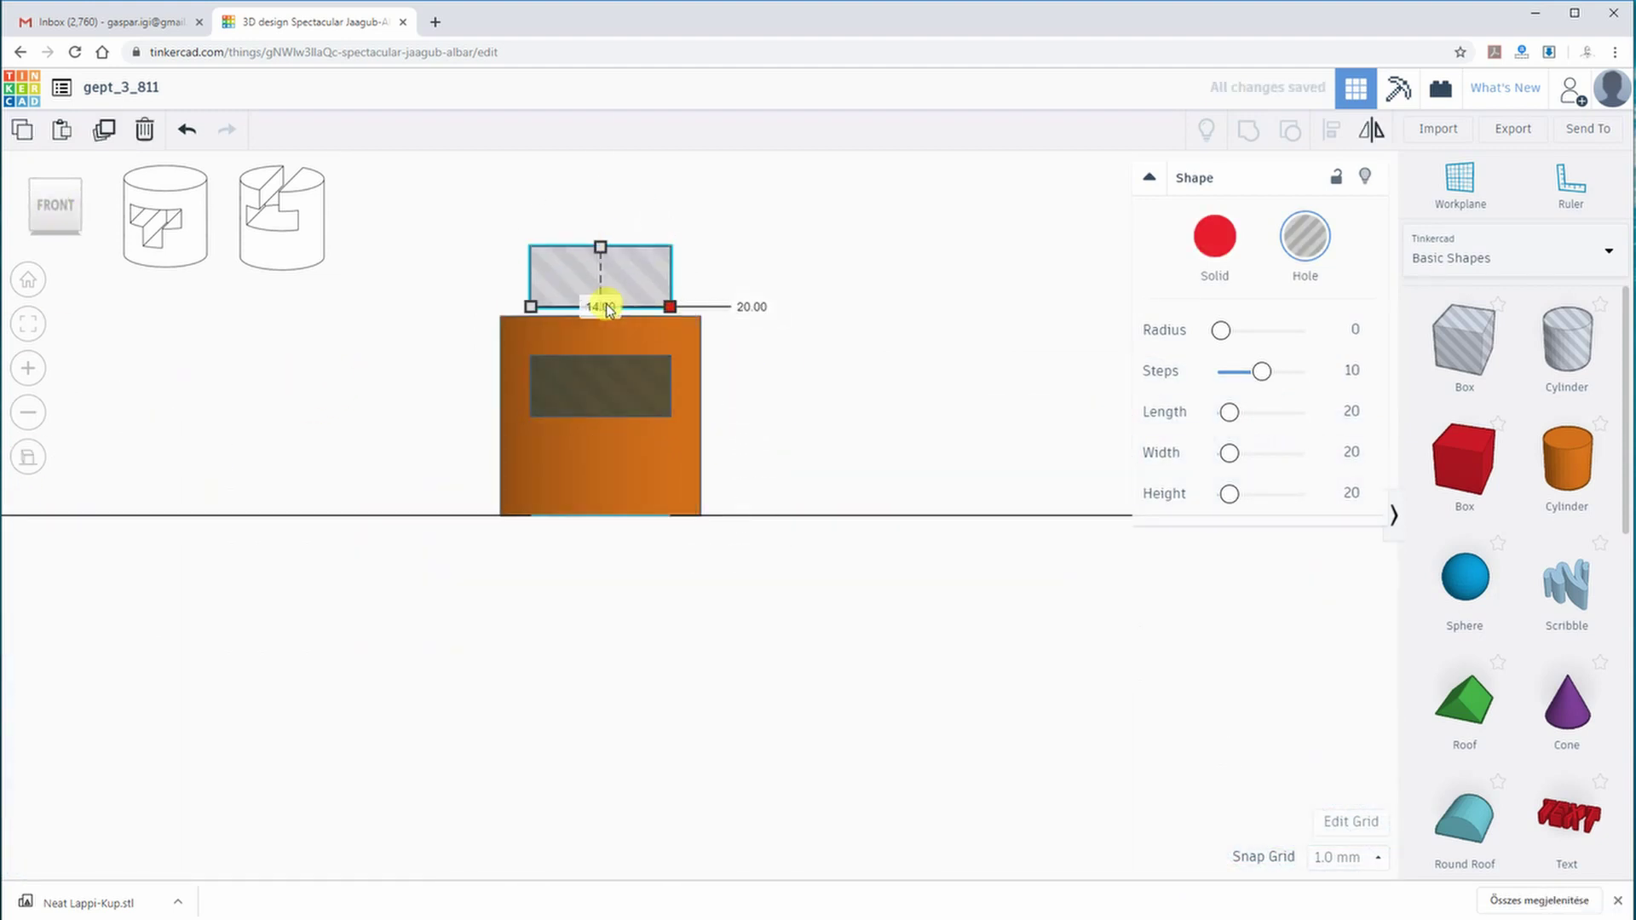
drag(603, 375, 603, 375)
Try cutting the T-shaped slot by grouping the cylinder with both hole boxes, and undo the grouping
right_drag(873, 369, 709, 426)
drag(451, 232, 793, 585)
click(1247, 131)
click(187, 128)
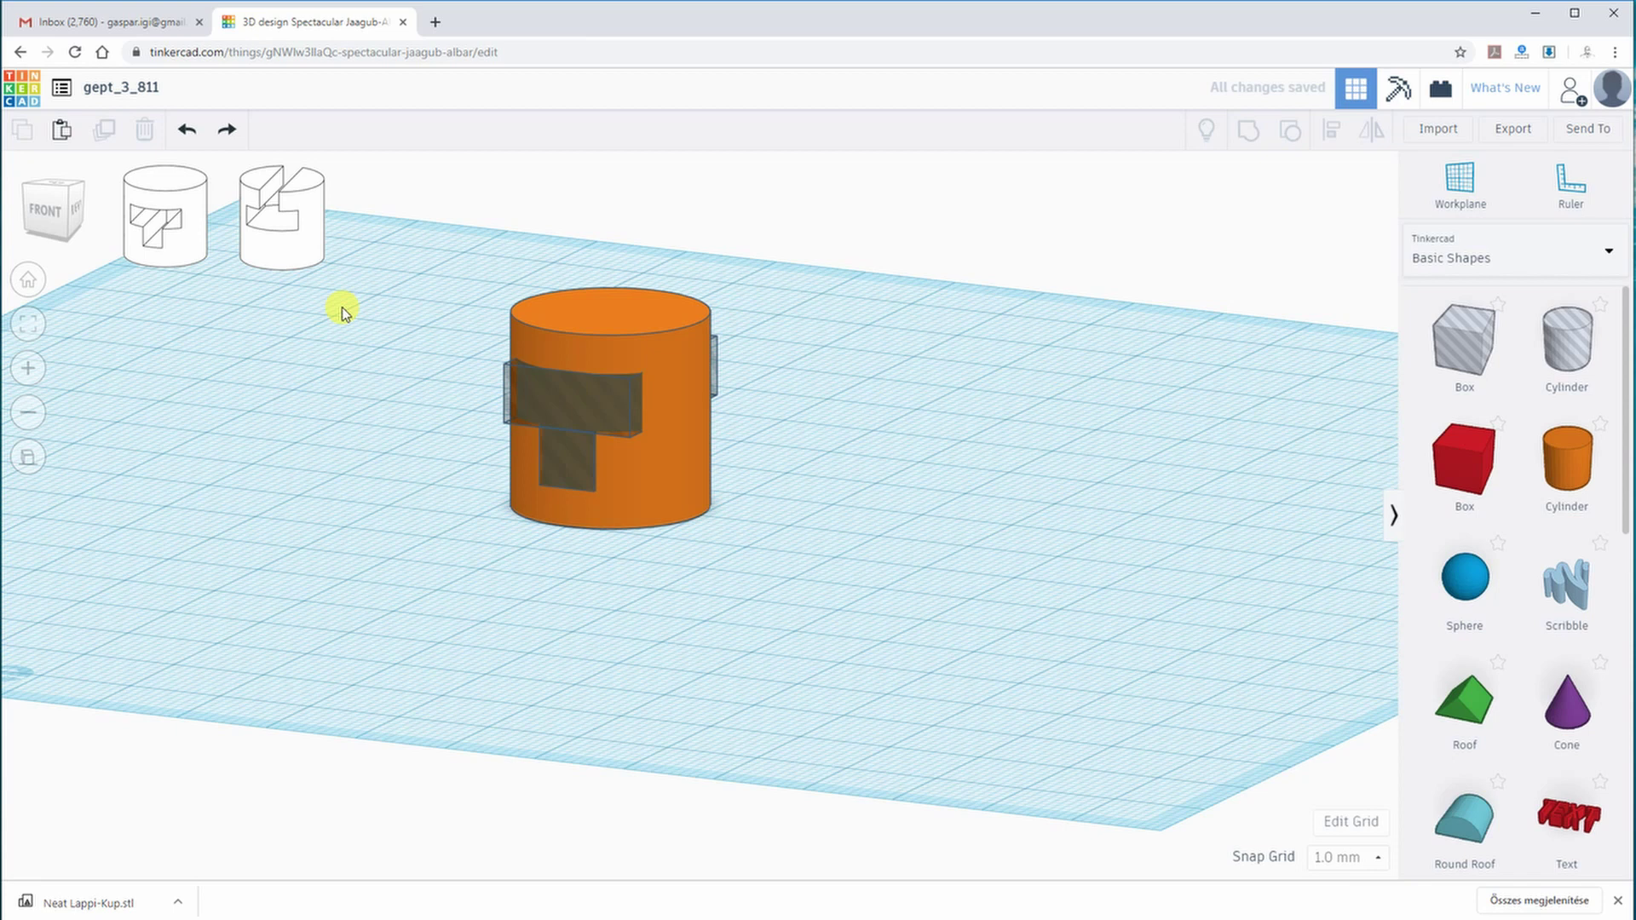
Duplicate the cylinder together with its two ungrouped hole boxes and place the copy diagonally in front of the original
drag(340, 306, 749, 577)
key(ctrl+c)
key(ctrl+v)
drag(749, 452, 766, 565)
right_drag(766, 564, 694, 681)
drag(831, 749, 869, 685)
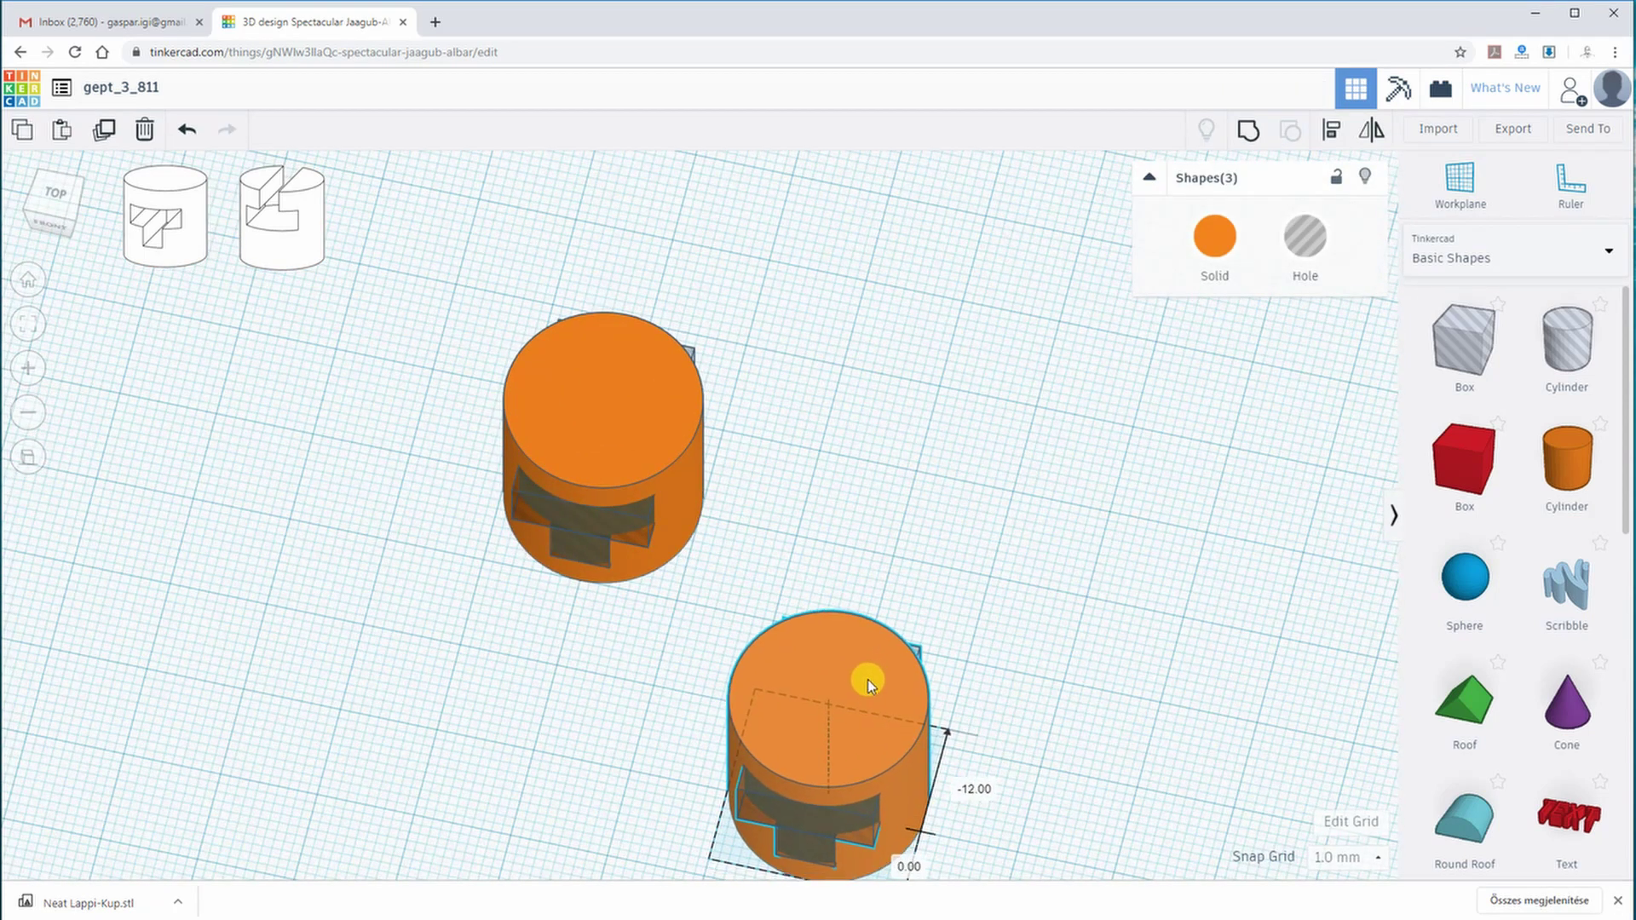
middle_drag(880, 519, 884, 404)
drag(854, 556, 854, 561)
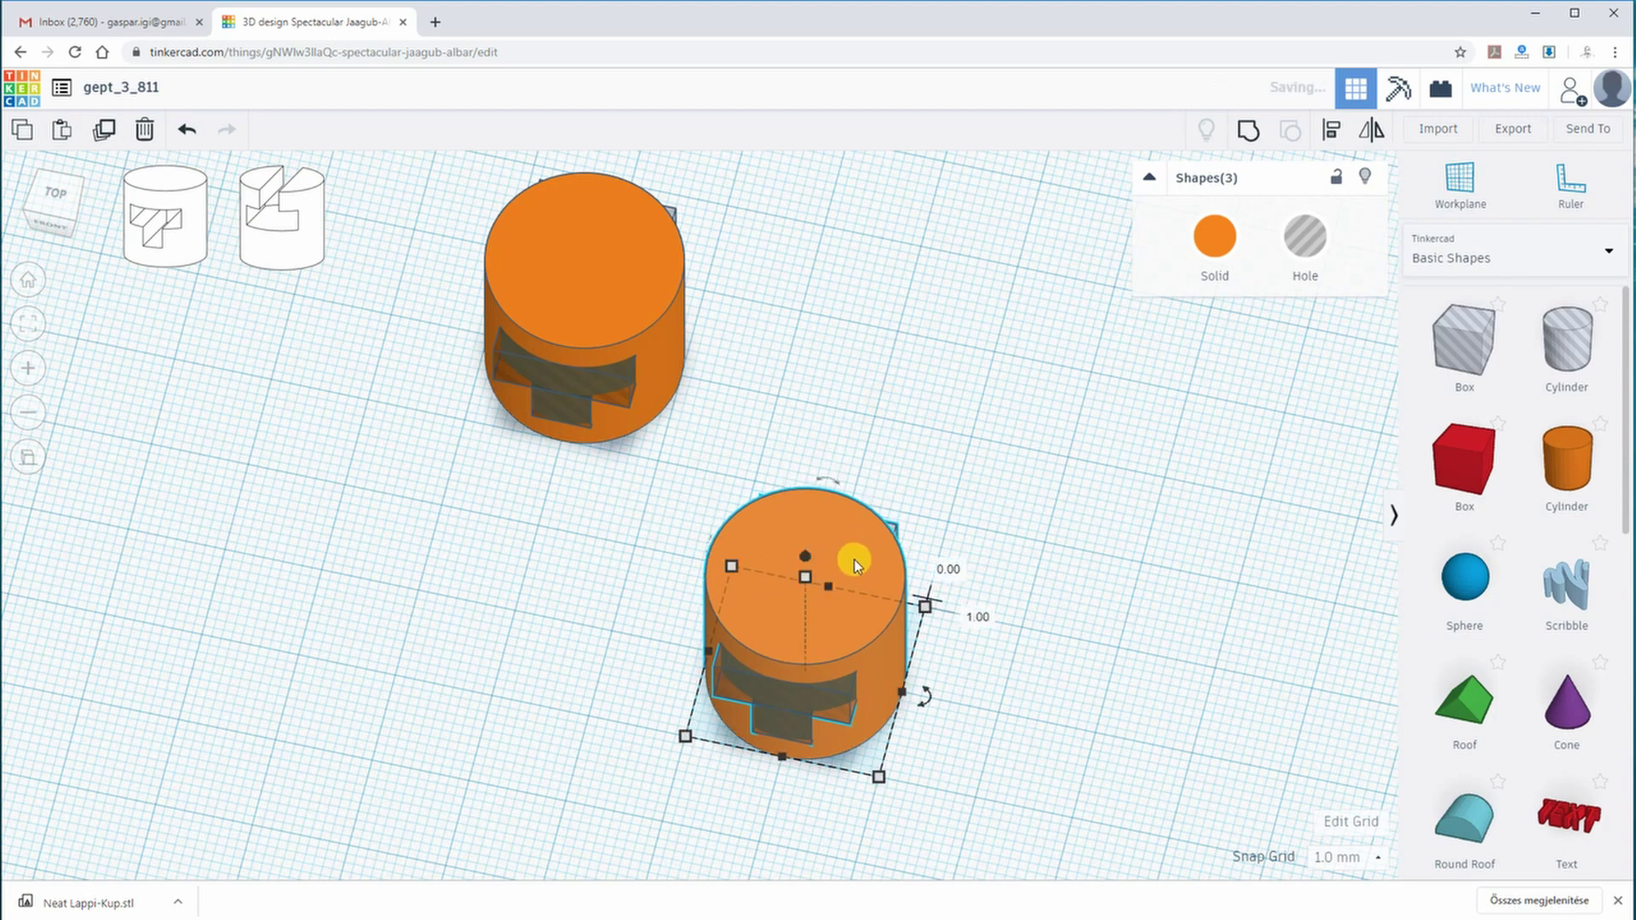
In the front cylinder copy, raise the lower hole box to 15 mm so it passes through the cylinder's upper edge
right_drag(520, 456, 487, 307)
click(775, 548)
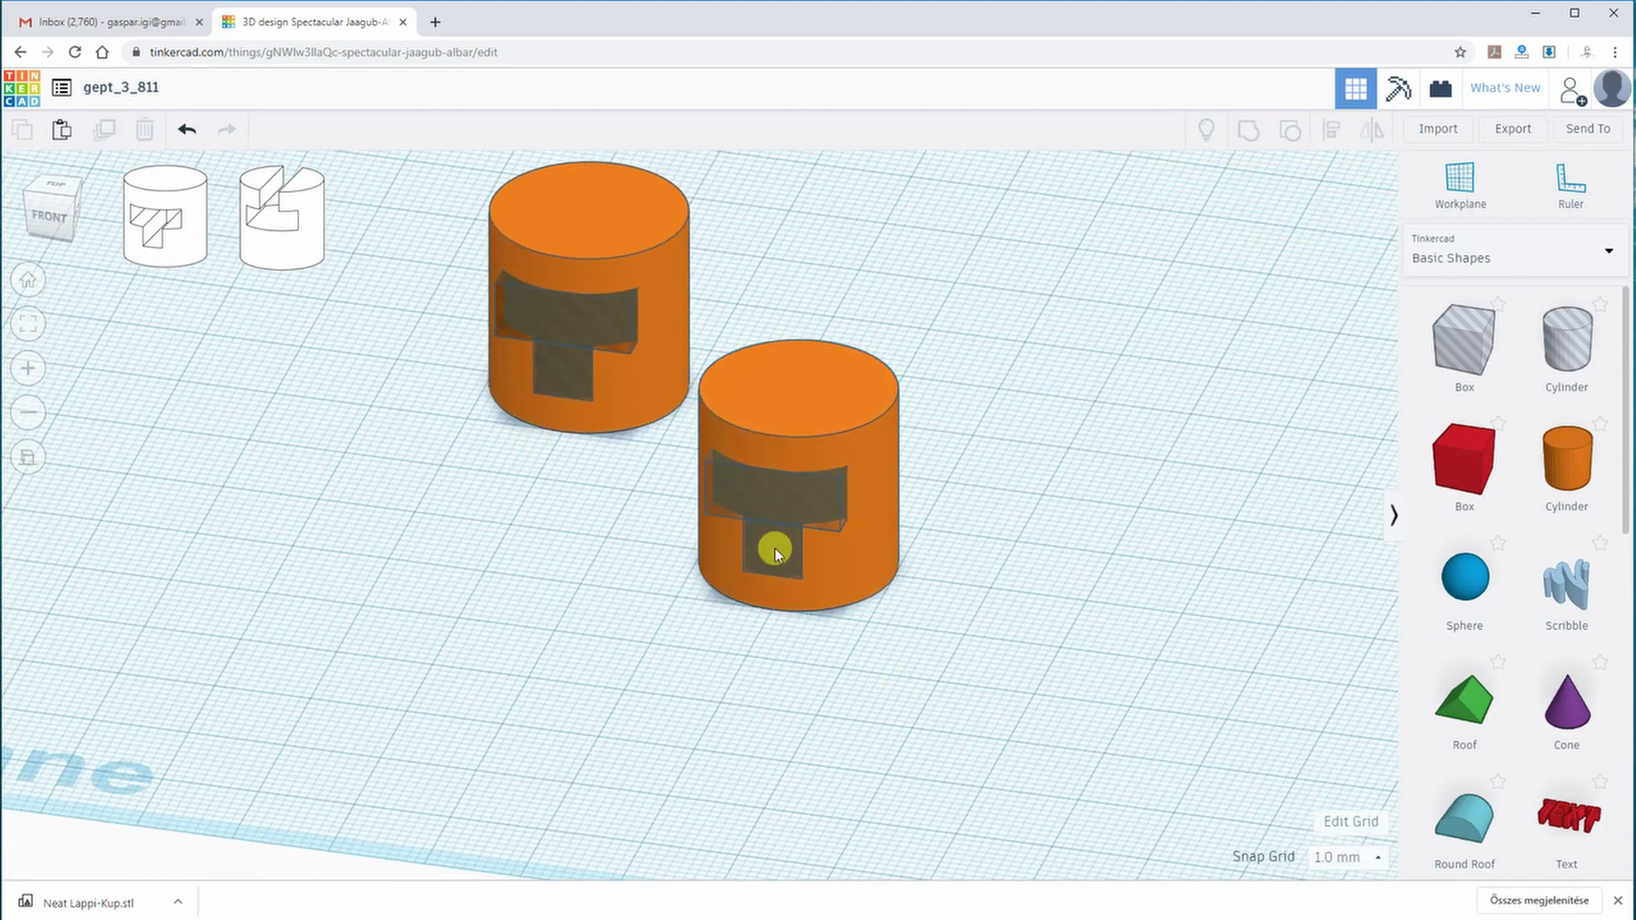
click(44, 219)
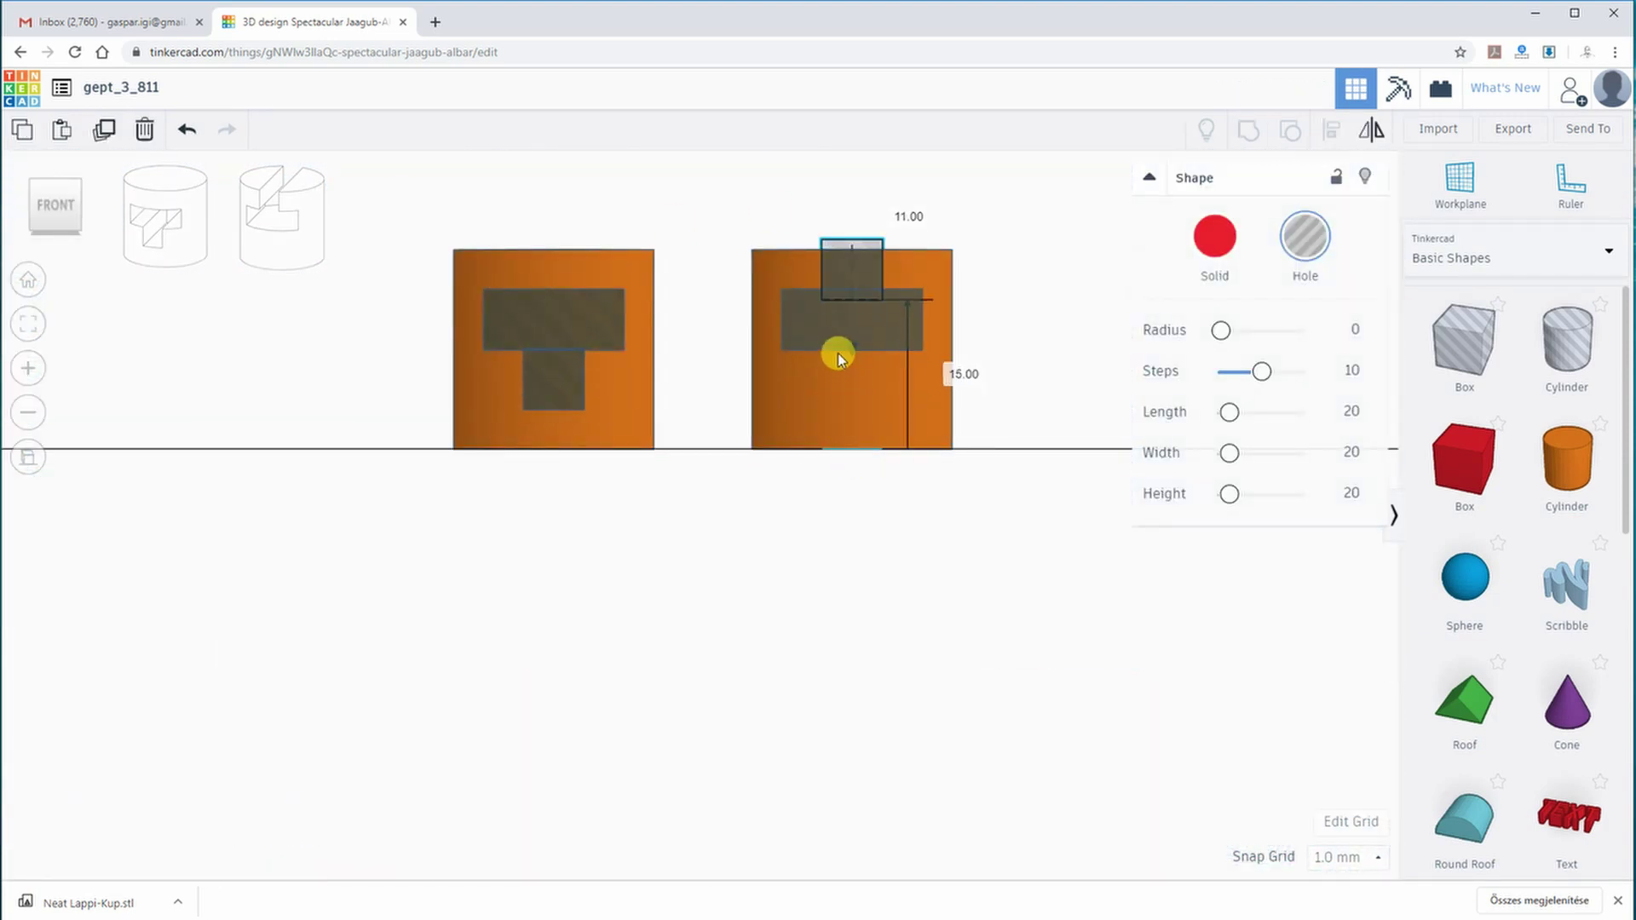
right_drag(831, 481, 769, 428)
Group each cylinder with its own two hole boxes to cut the T-shaped and open-topped slots
shift+click(729, 637)
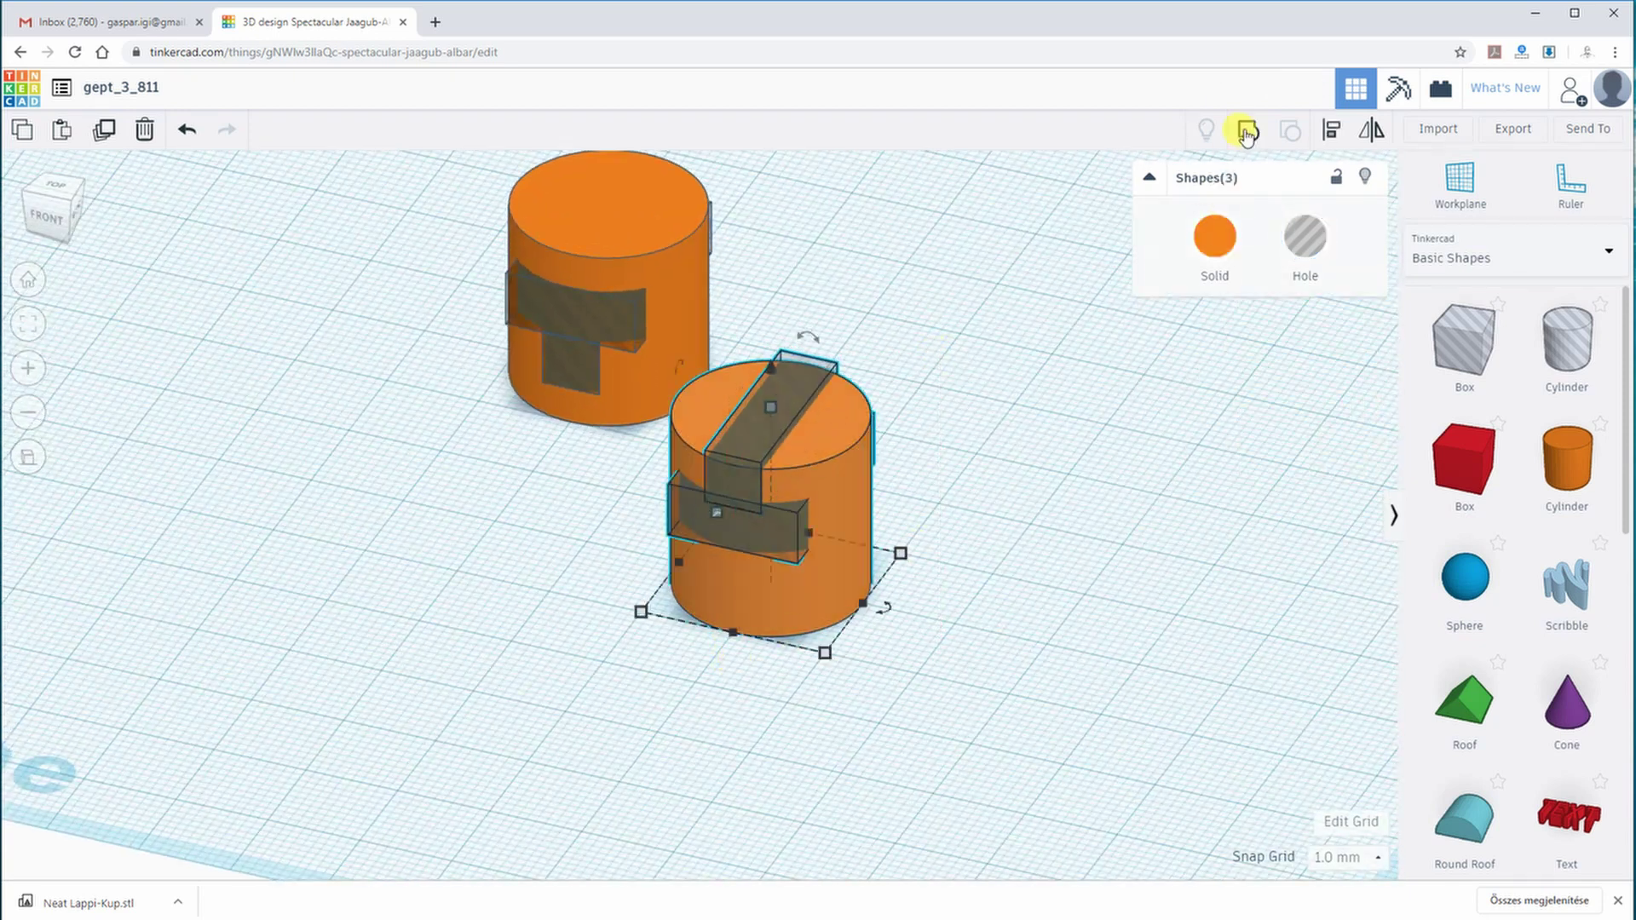
click(1247, 130)
drag(457, 156, 742, 443)
click(1250, 132)
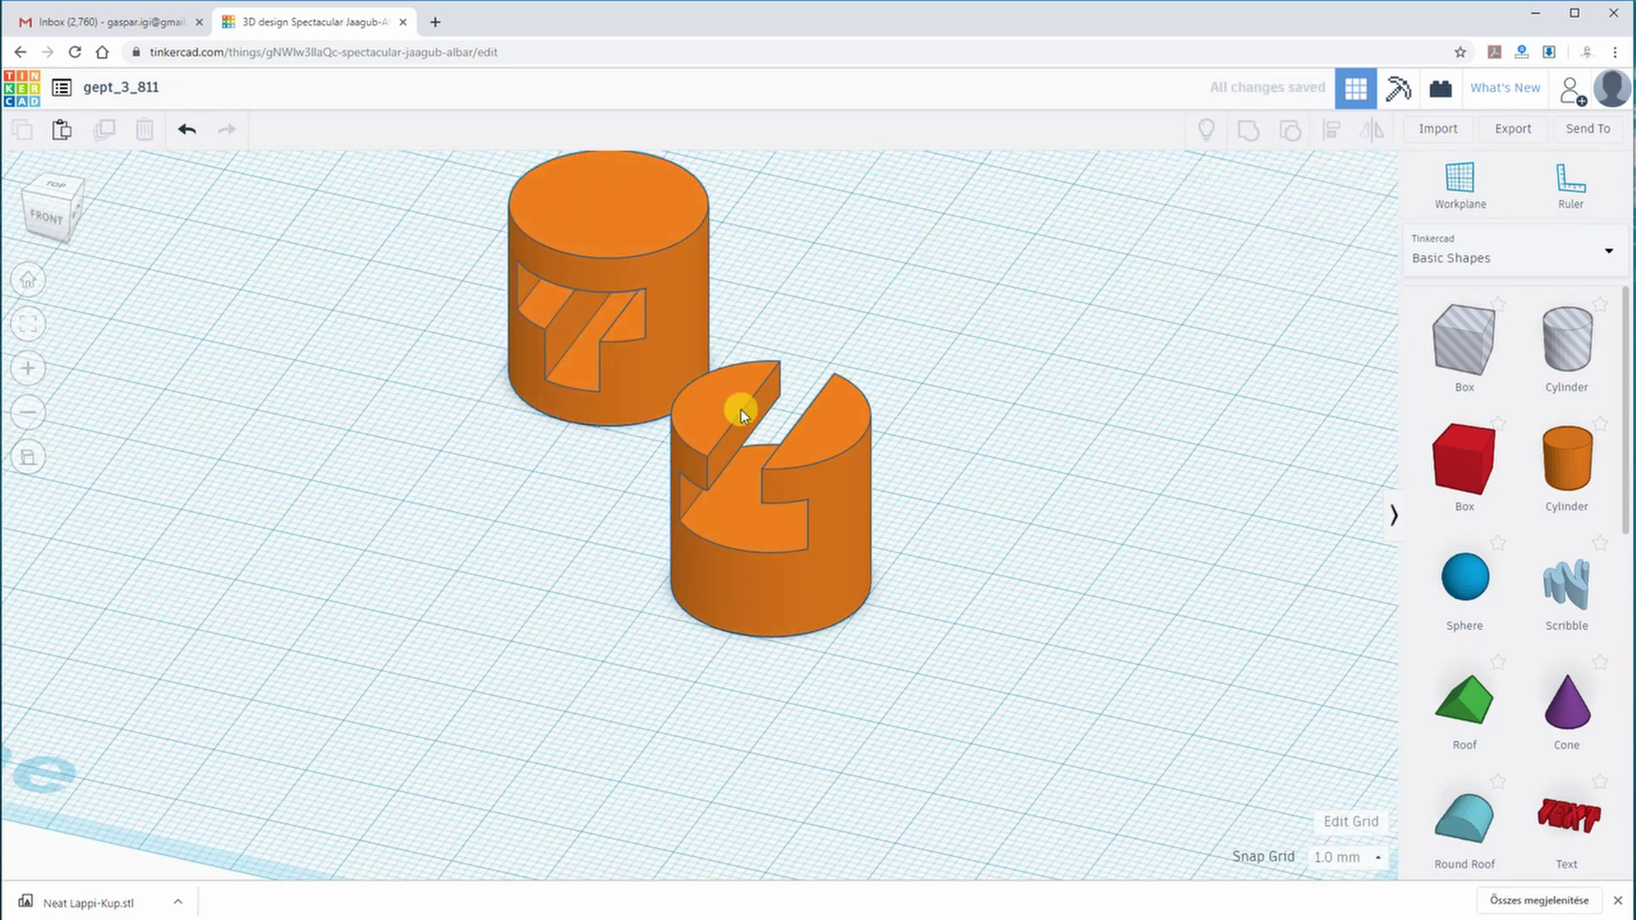
Examine both slotted cylinders in the front, top and left views and compare their outlines
click(49, 213)
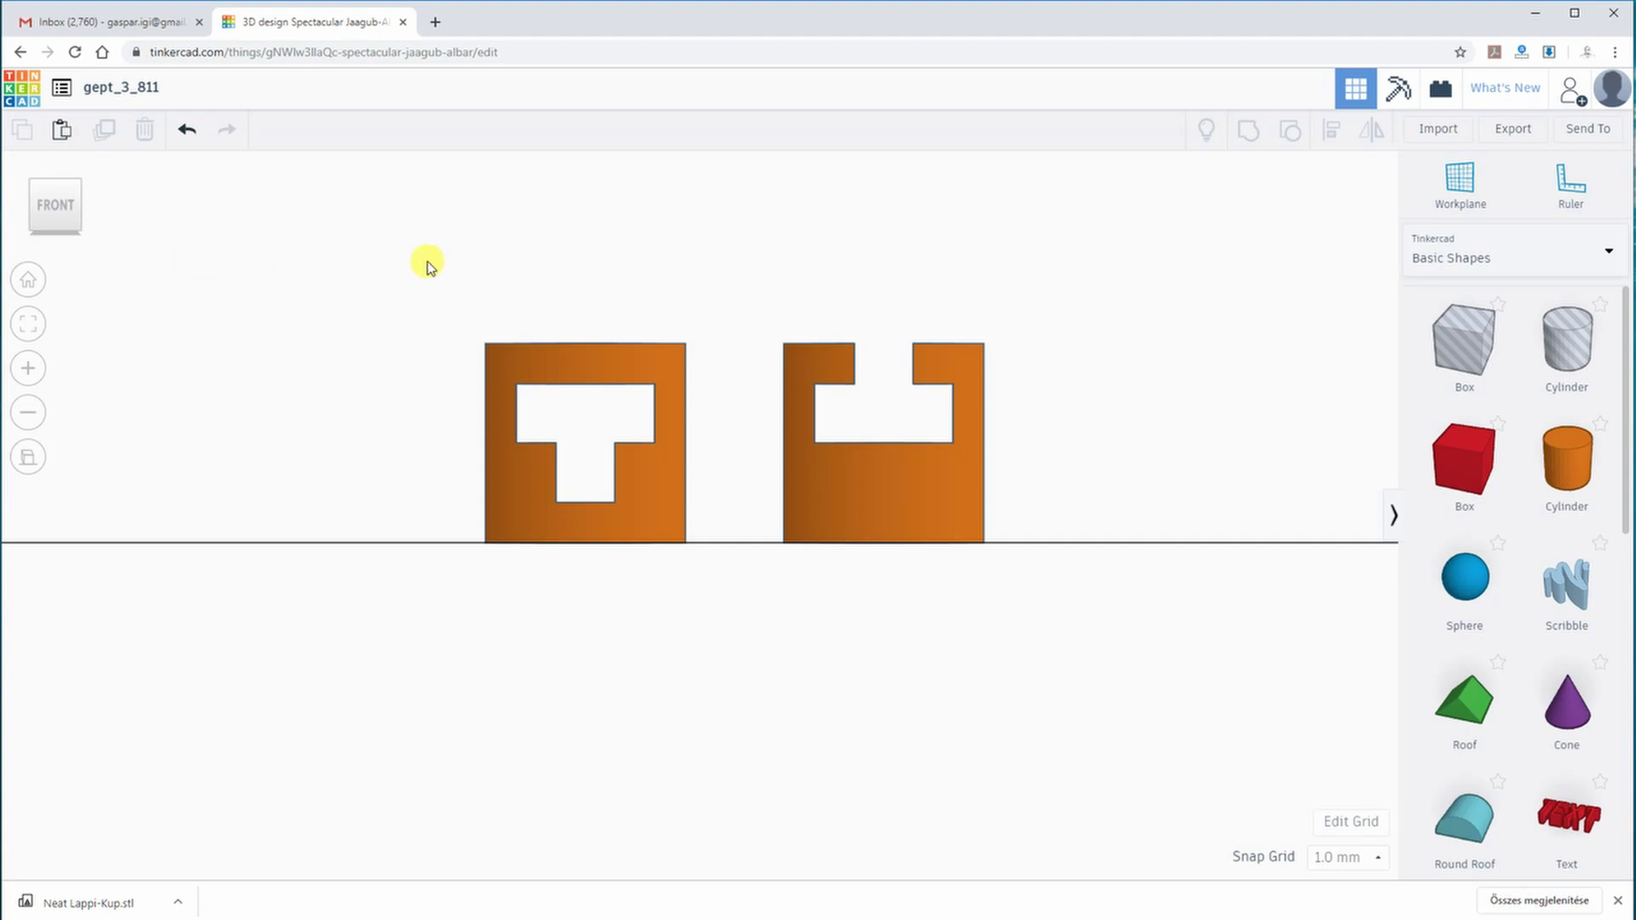
right_drag(646, 231, 630, 494)
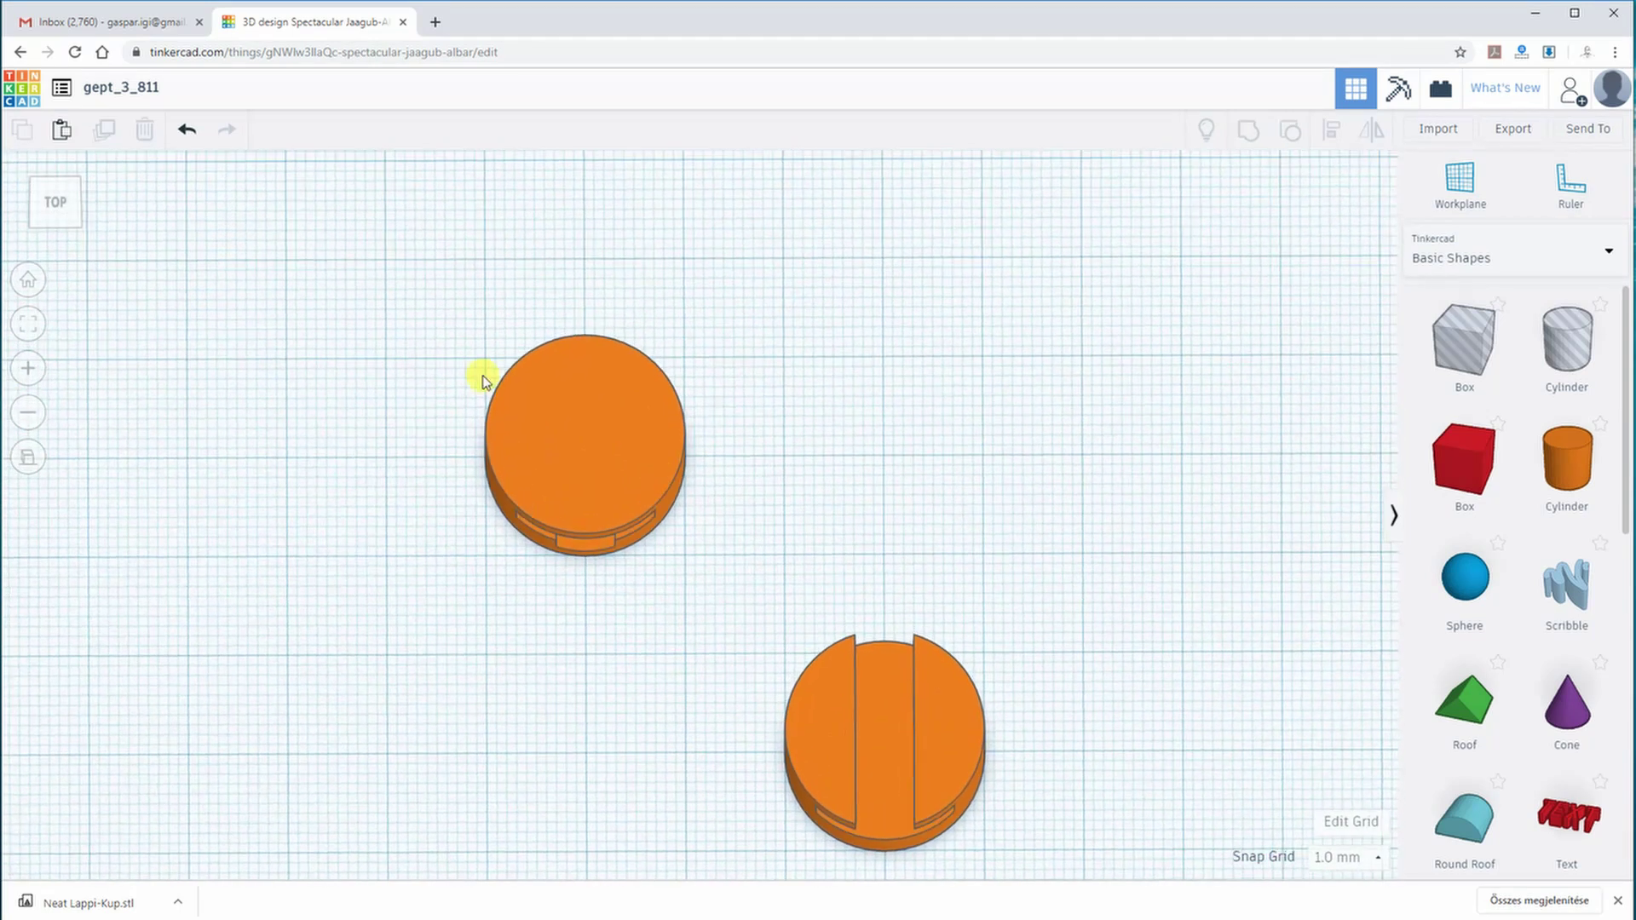
click(57, 207)
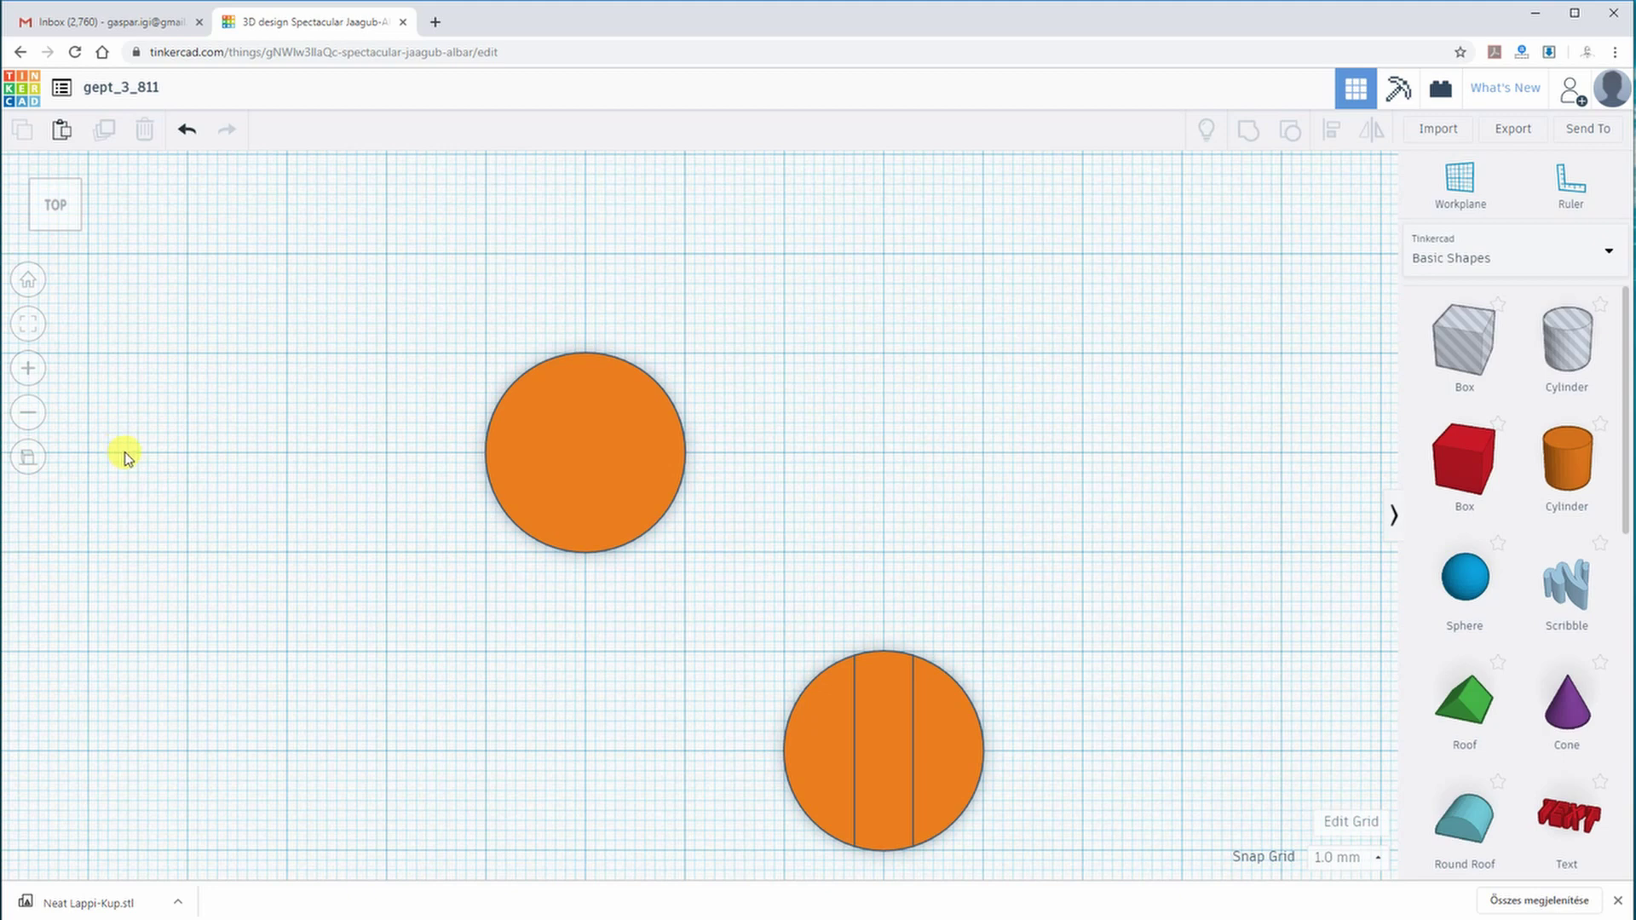
right_drag(282, 628, 651, 424)
click(51, 207)
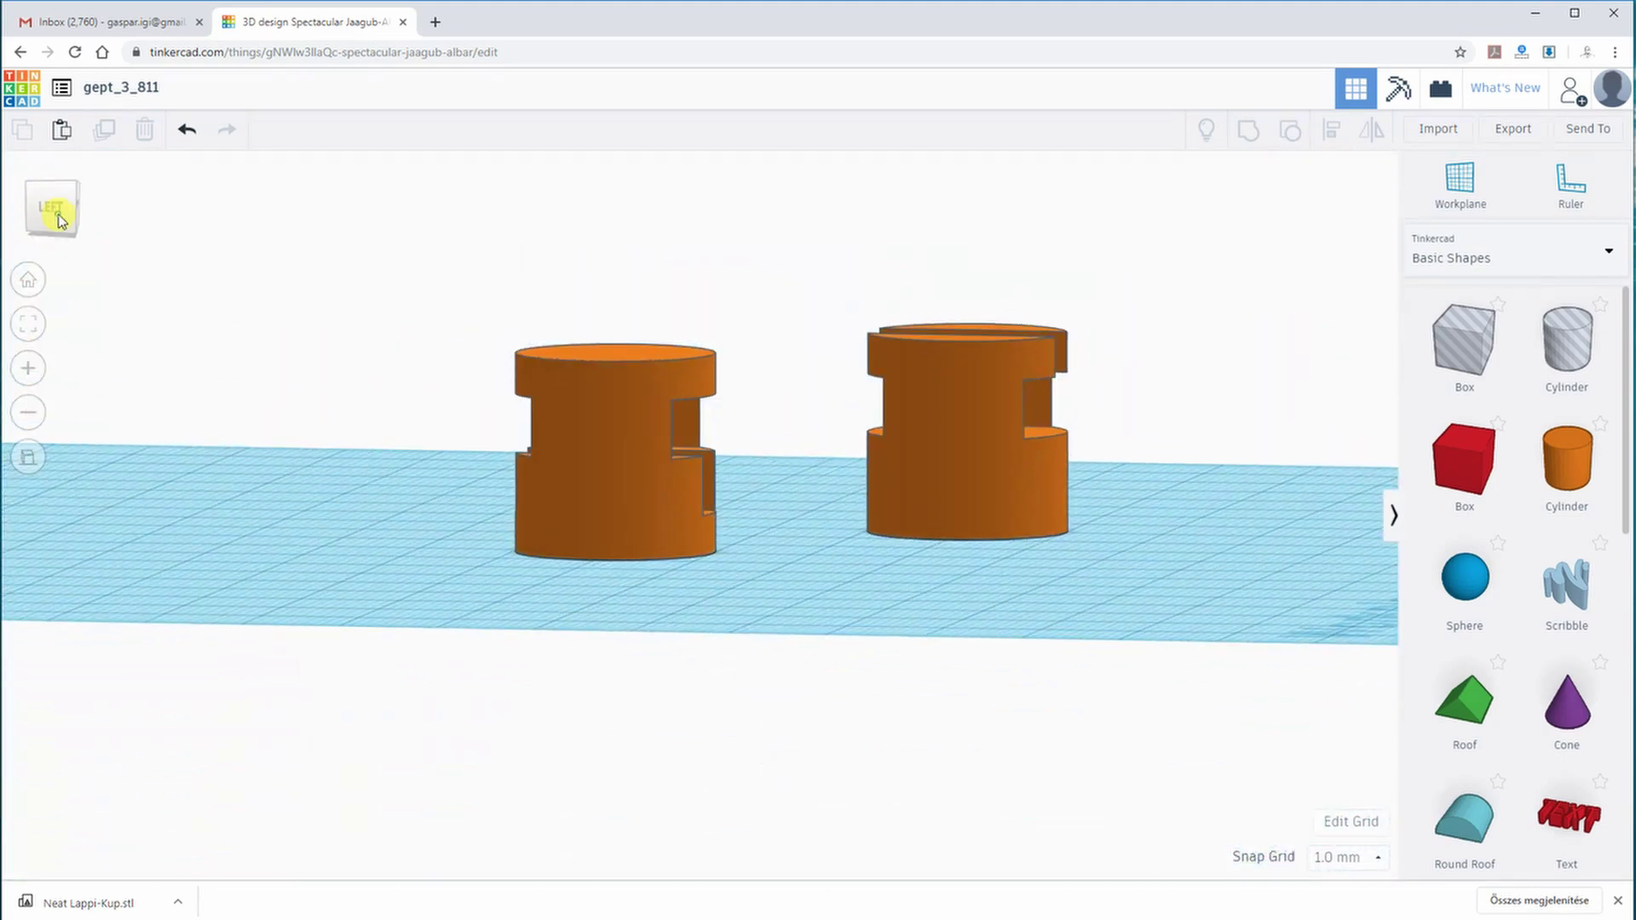
scroll(786, 439, up, 3)
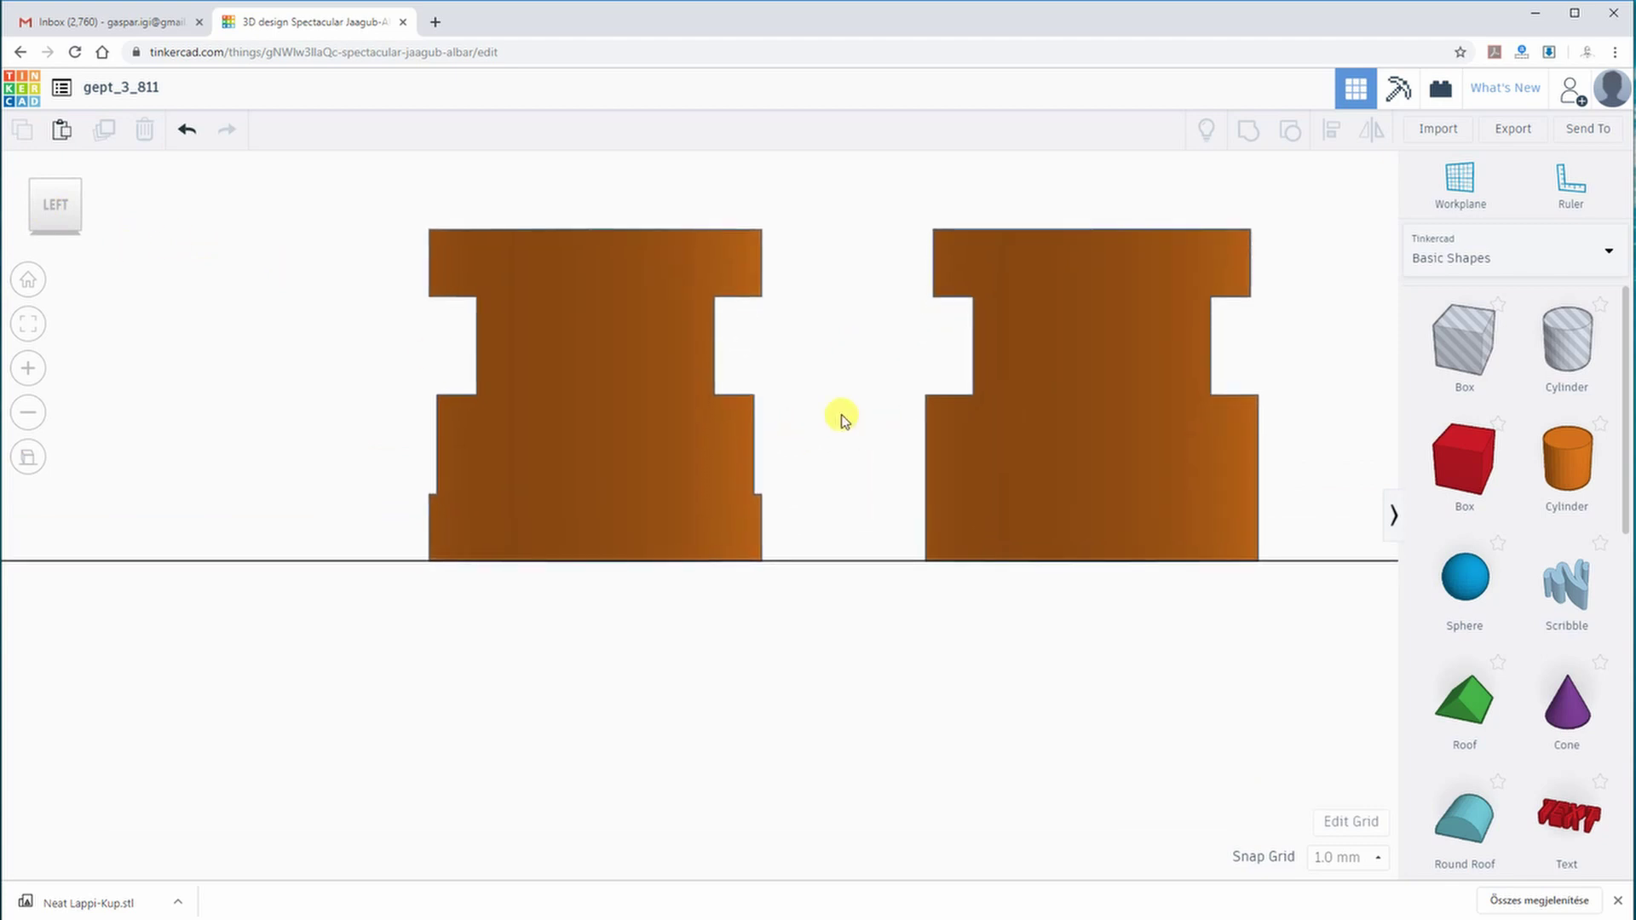
middle_drag(842, 384, 707, 421)
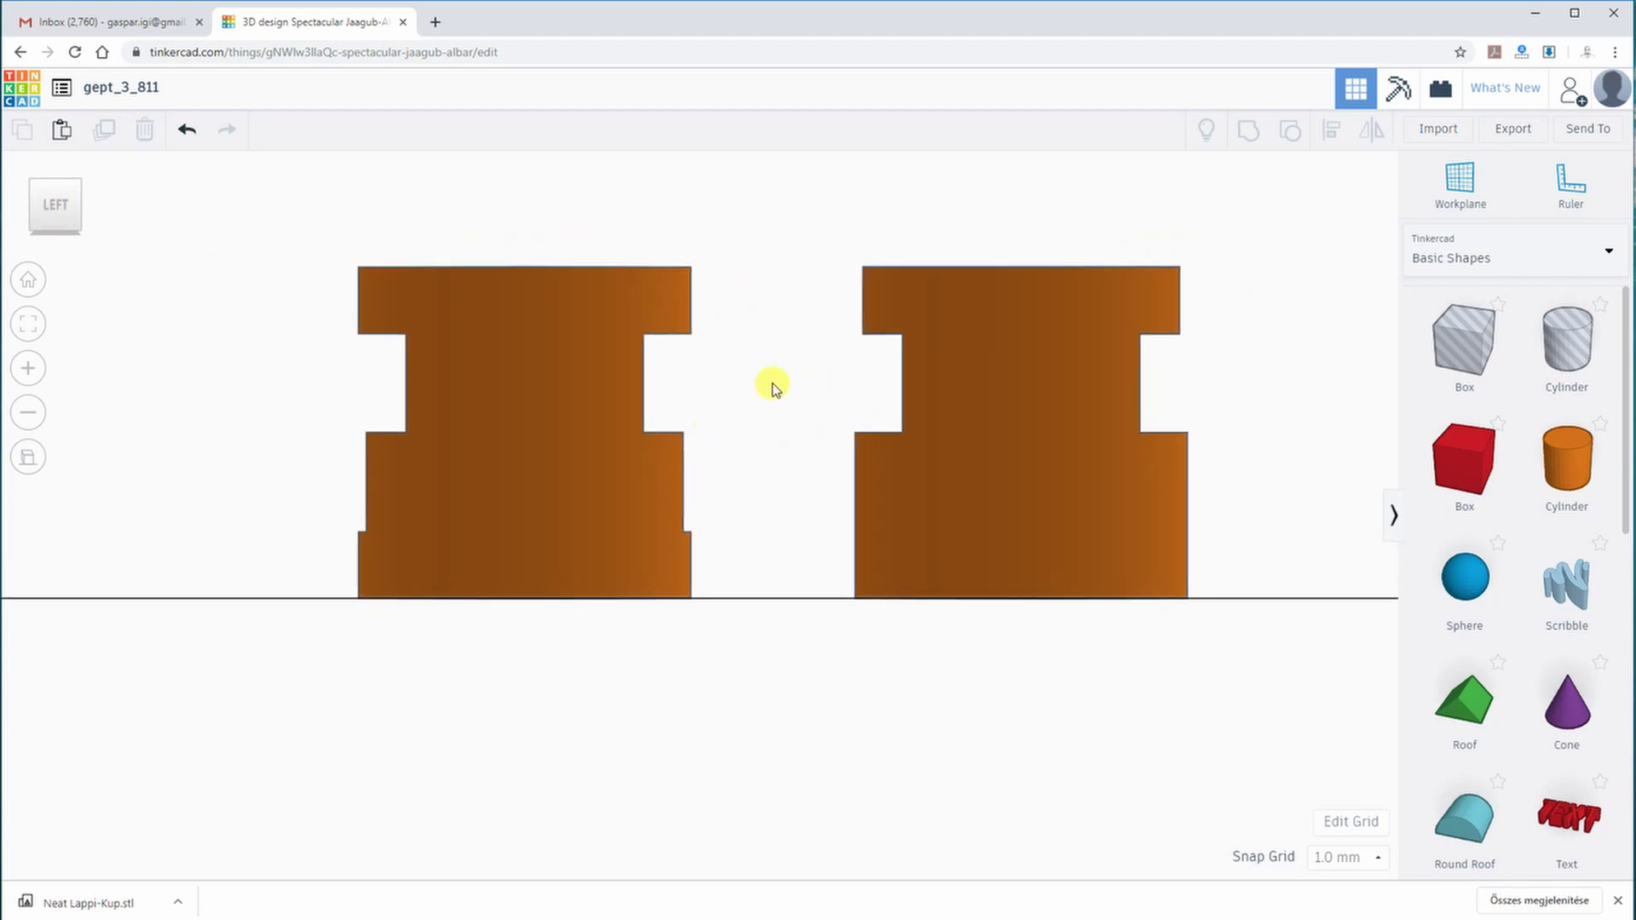
scroll(787, 383, down, 3)
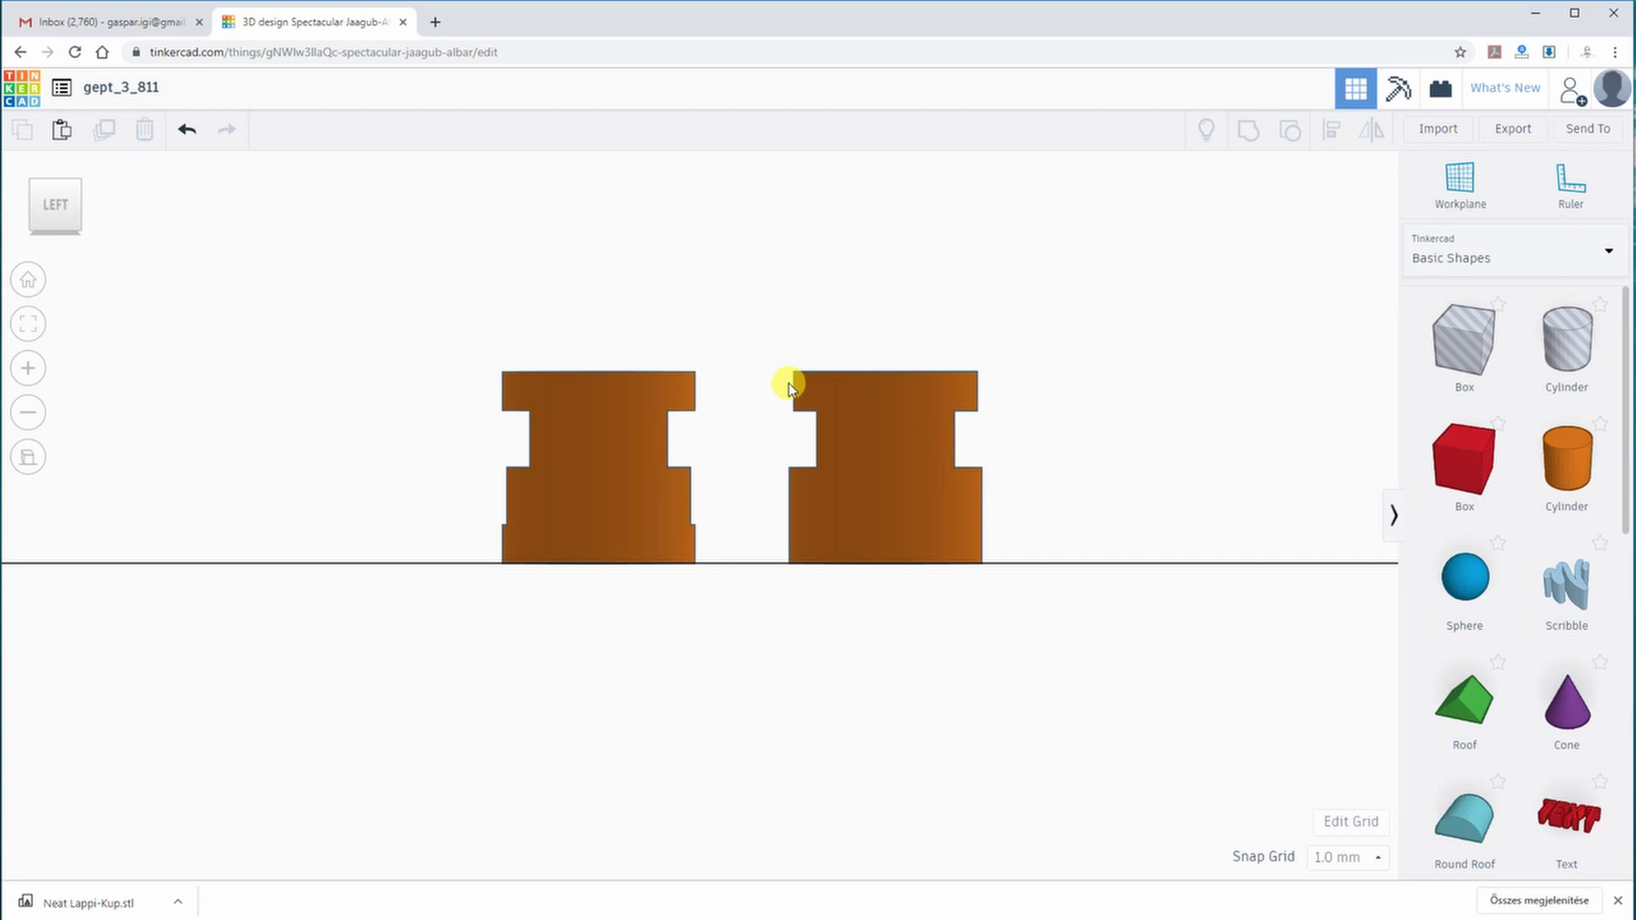
right_drag(785, 376, 909, 475)
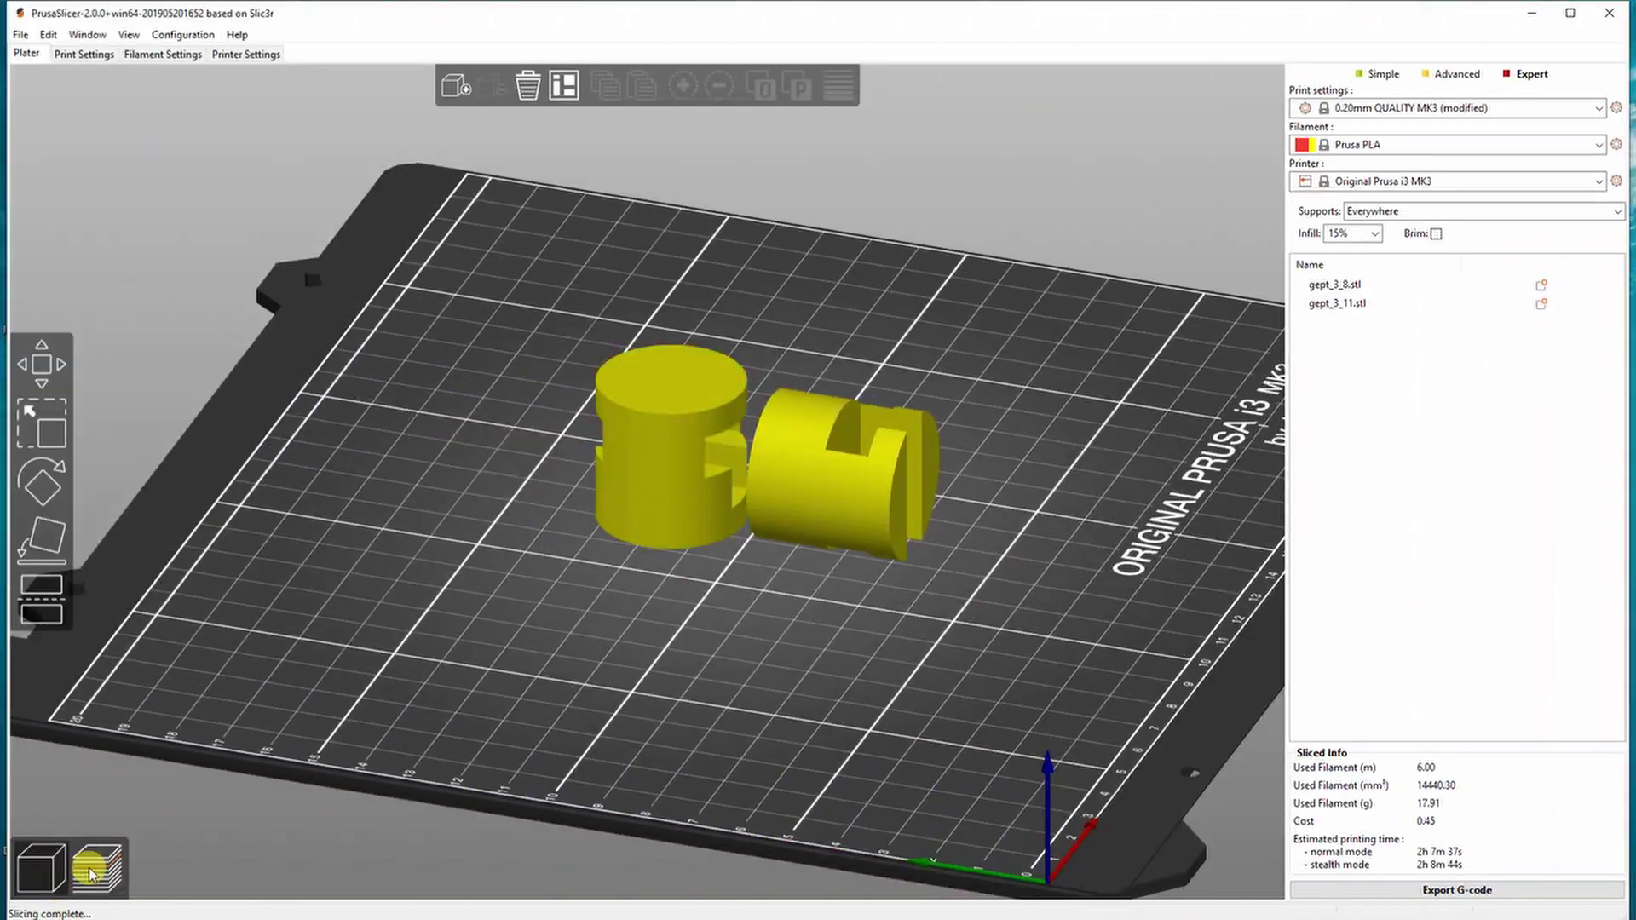
Switch to PrusaSlicer and inspect the sliced preview of both models from the lowest to the highest layer
click(91, 871)
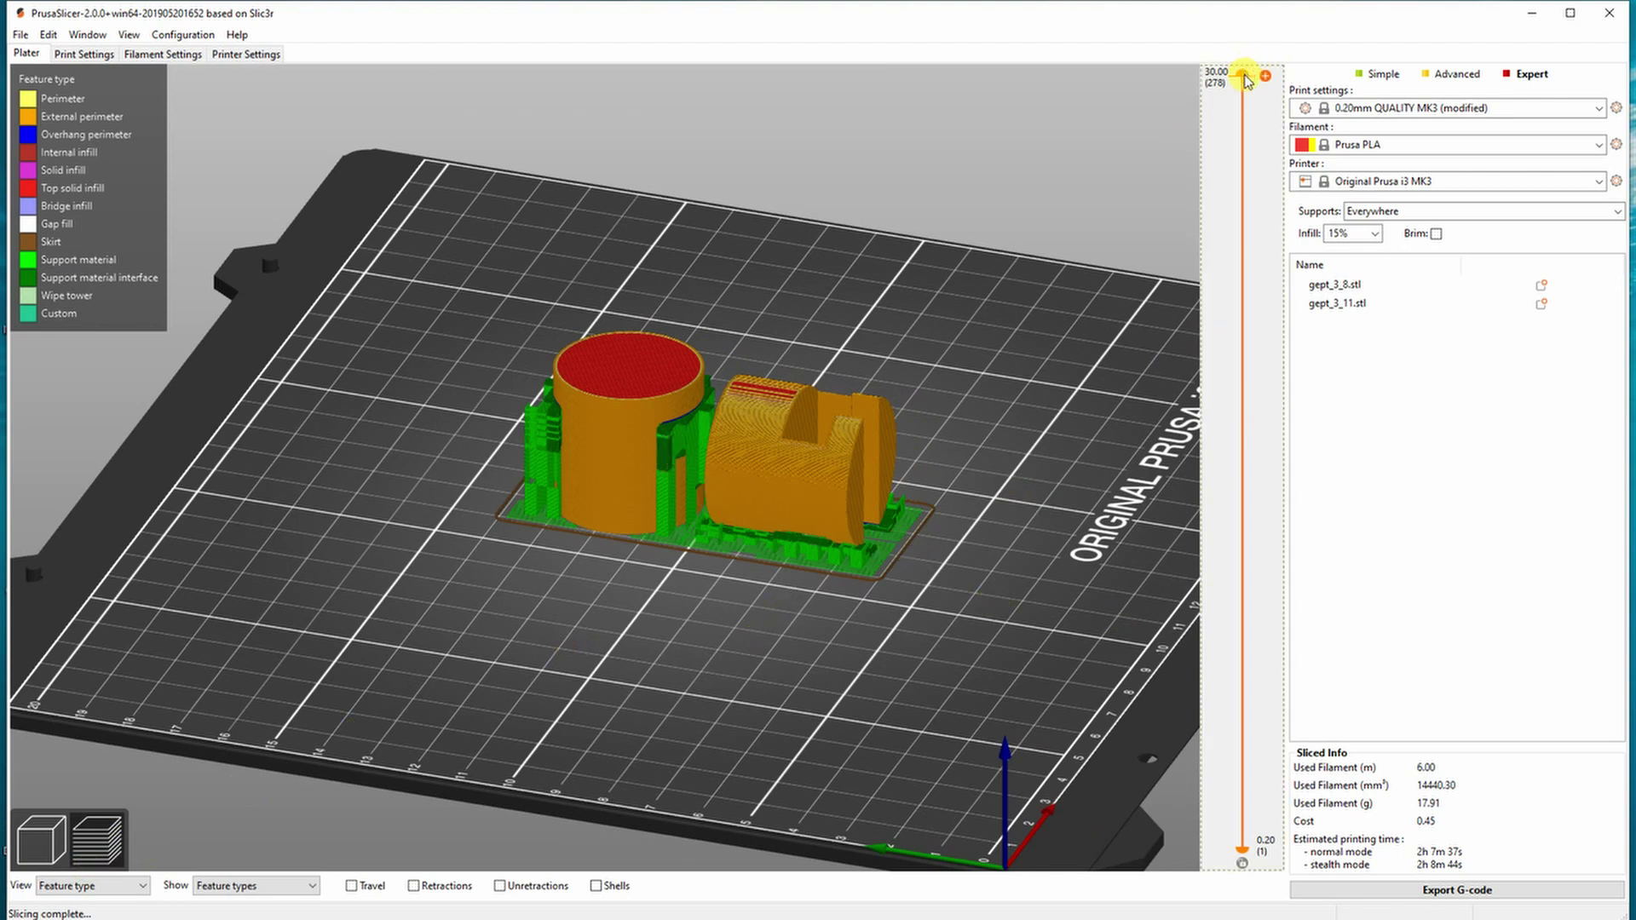
drag(1244, 77, 1240, 863)
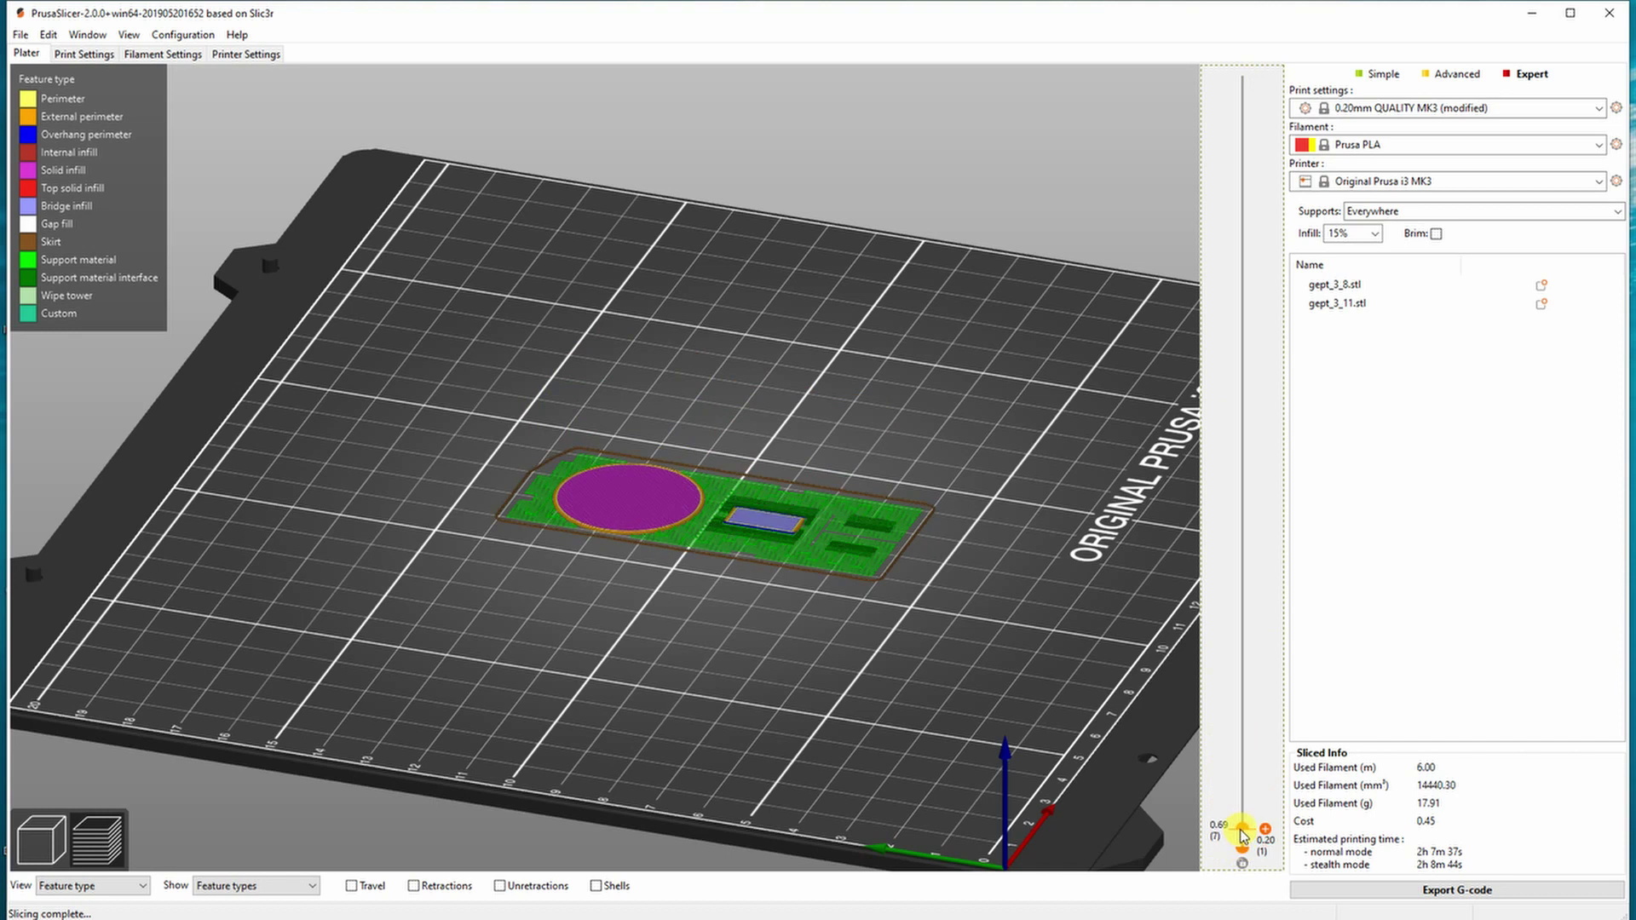
drag(1232, 701, 1214, 228)
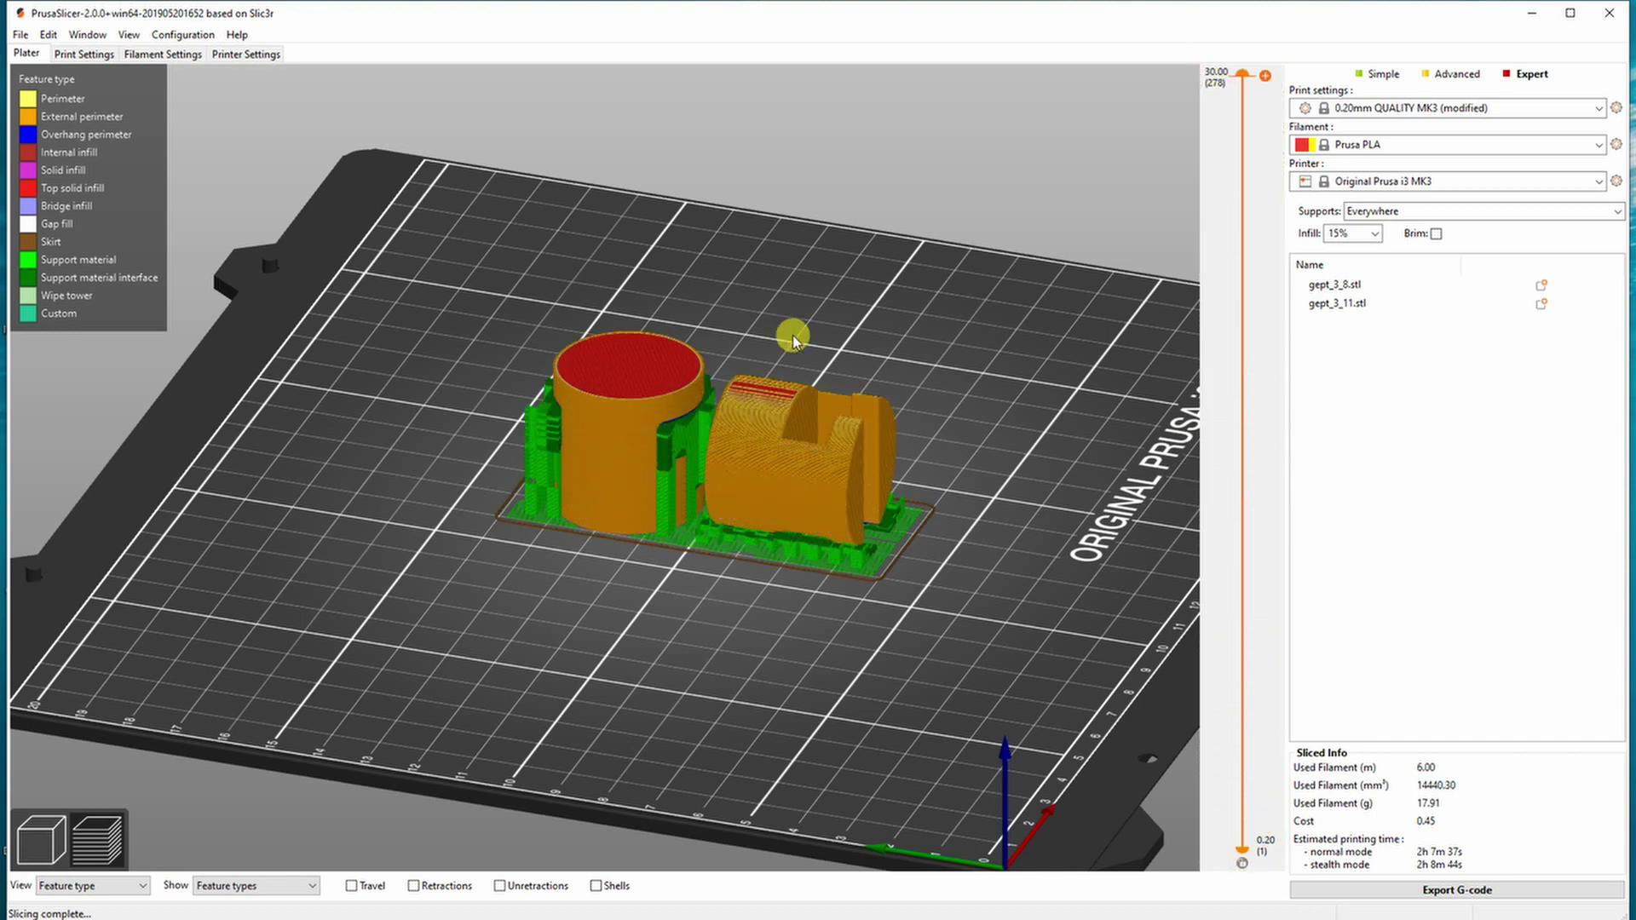
scroll(770, 394, up, 4)
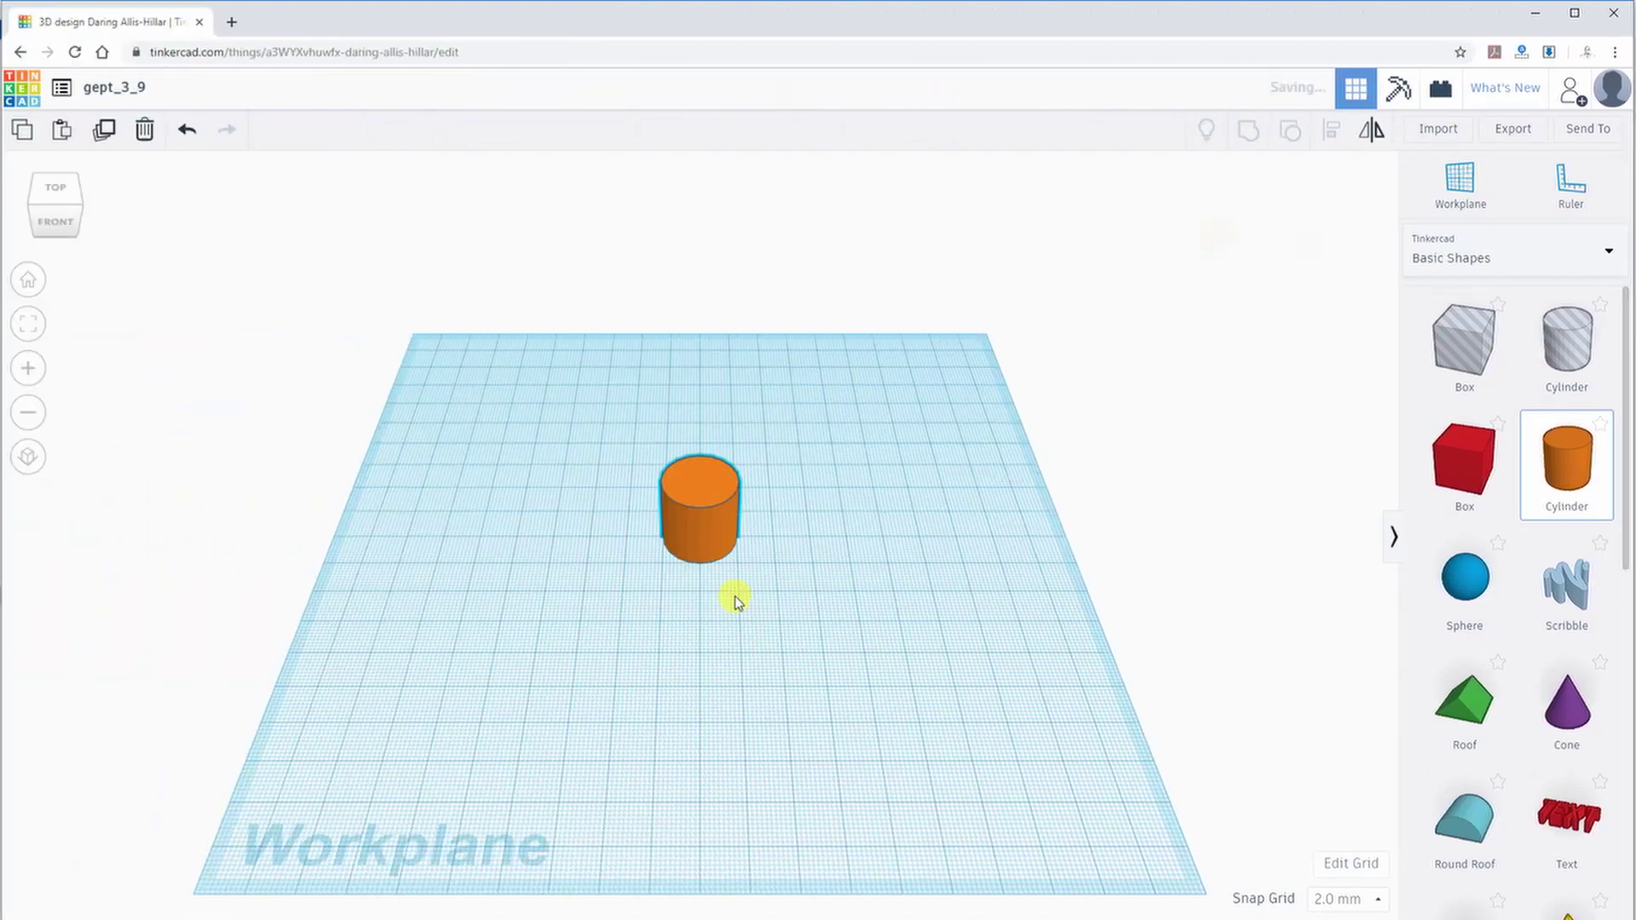
In the gept_3_9 Tinkercad design, set the cylinder's sides to 64 and rotate it to lie horizontally
scroll(735, 597, up, 4)
drag(1234, 332, 1309, 331)
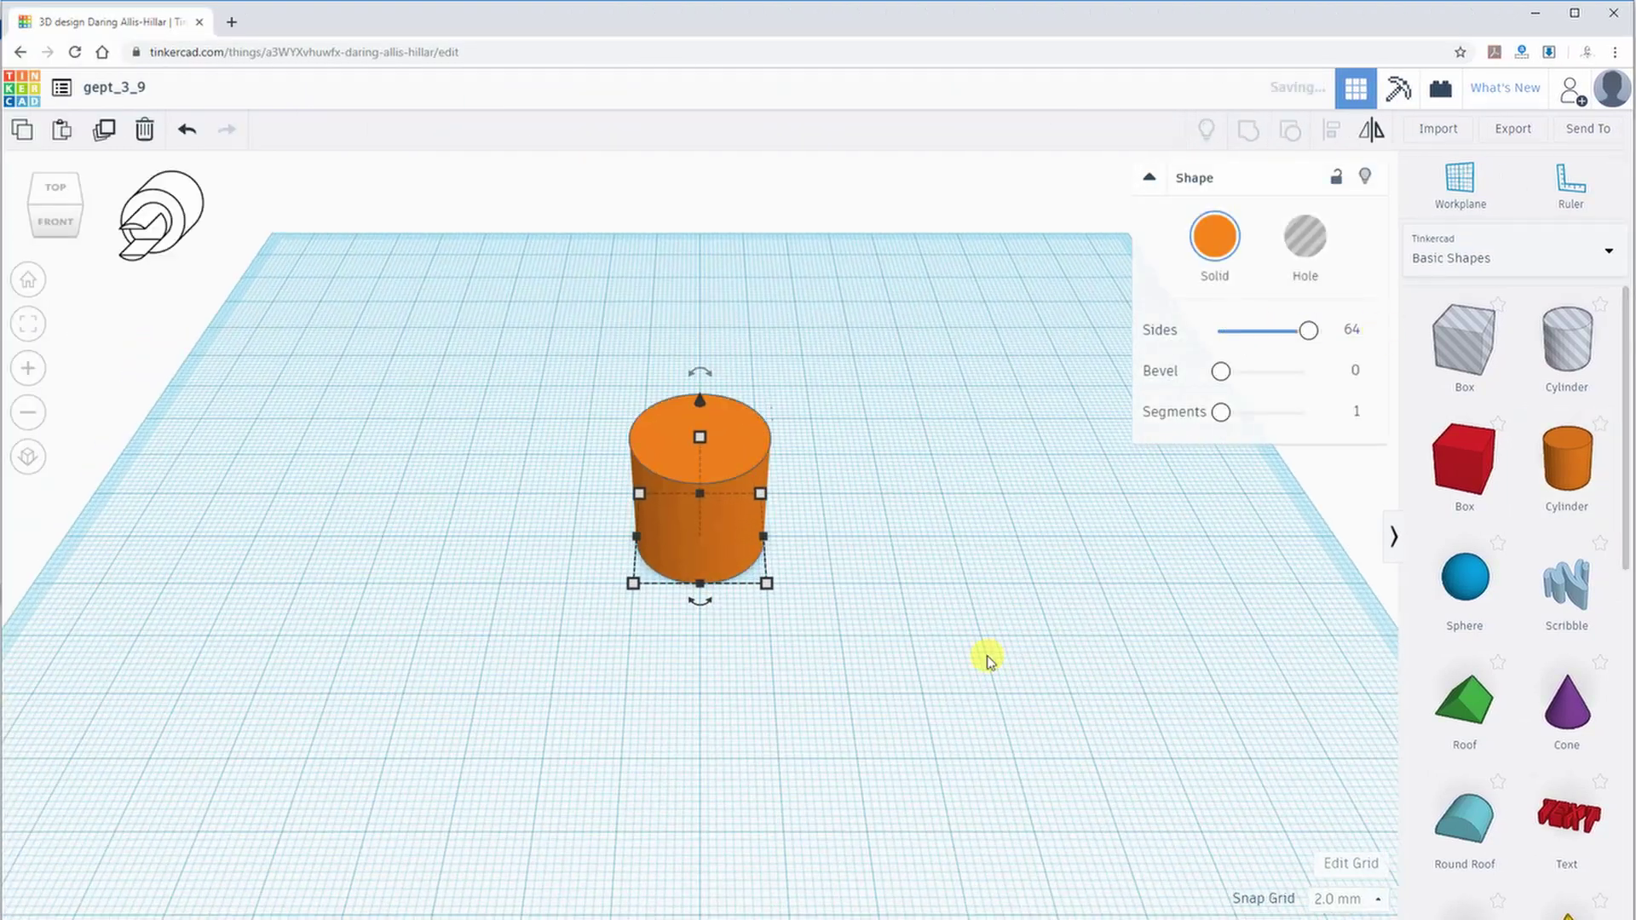
right_drag(986, 659, 774, 661)
drag(654, 380, 570, 490)
click(851, 449)
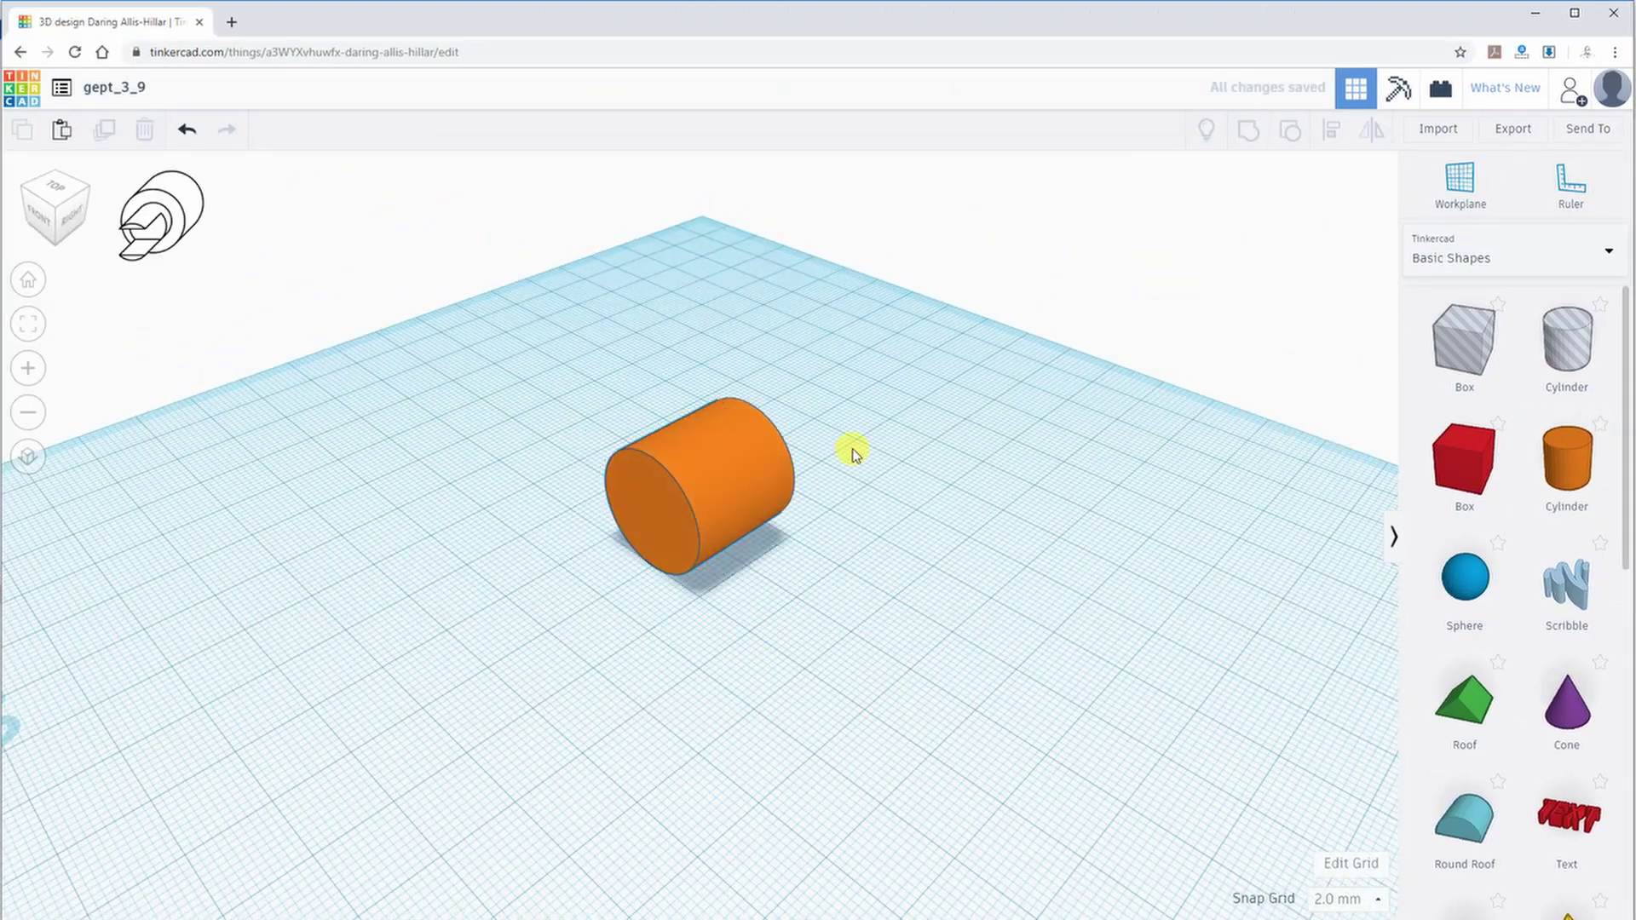
Shorten the lying cylinder to 14 mm and paste a copy of it
click(748, 502)
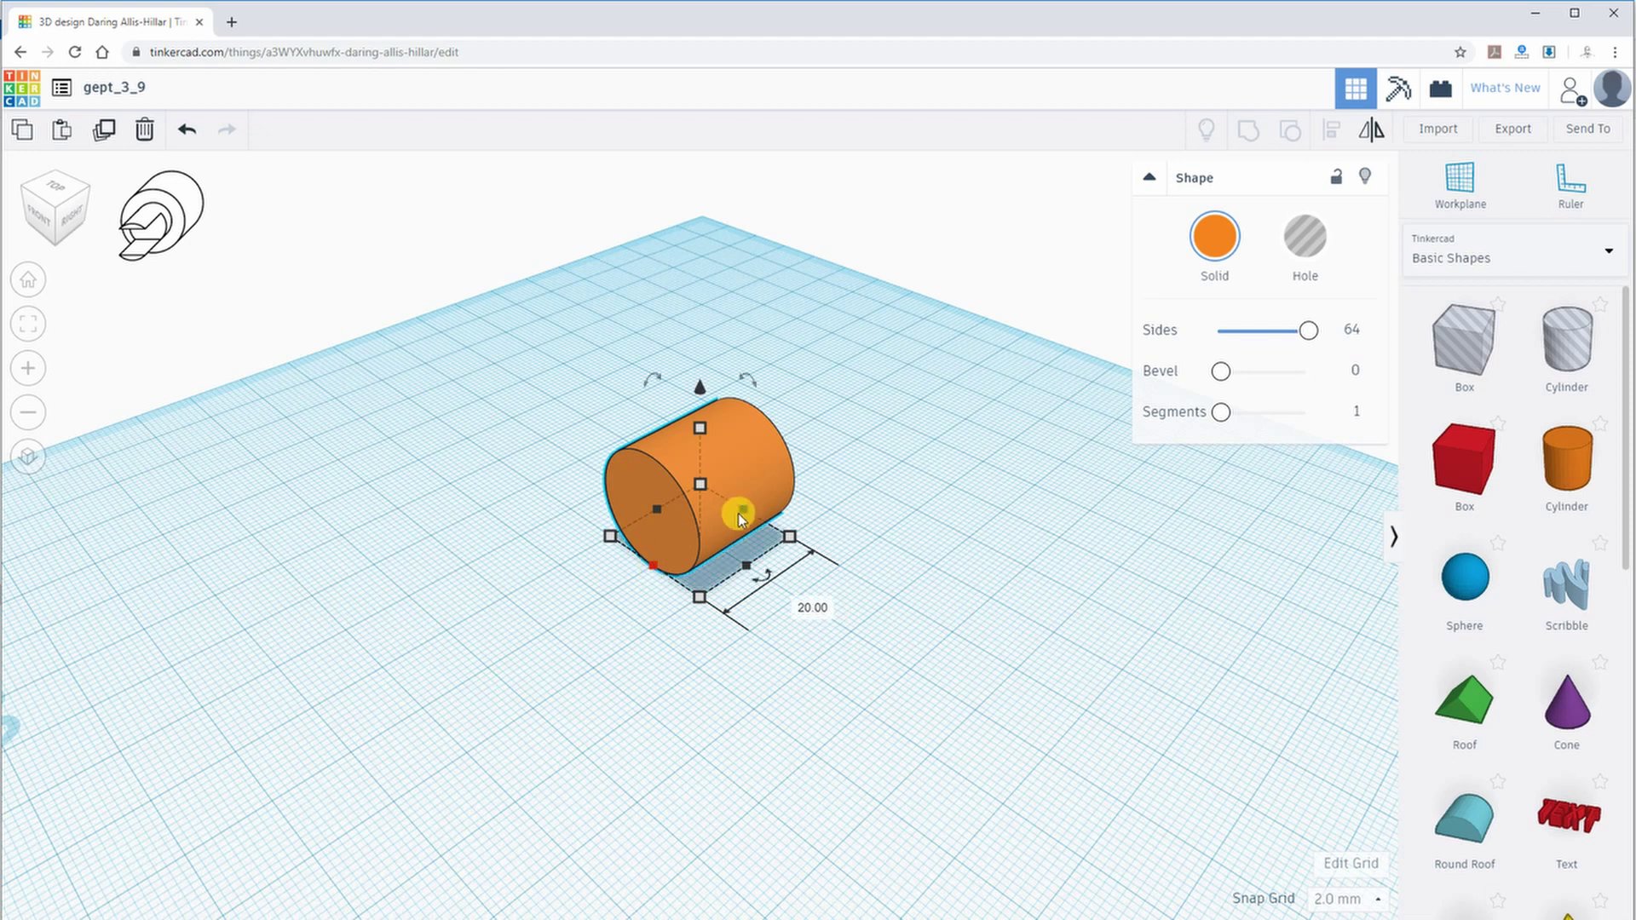
drag(738, 513, 723, 530)
key(ctrl+v)
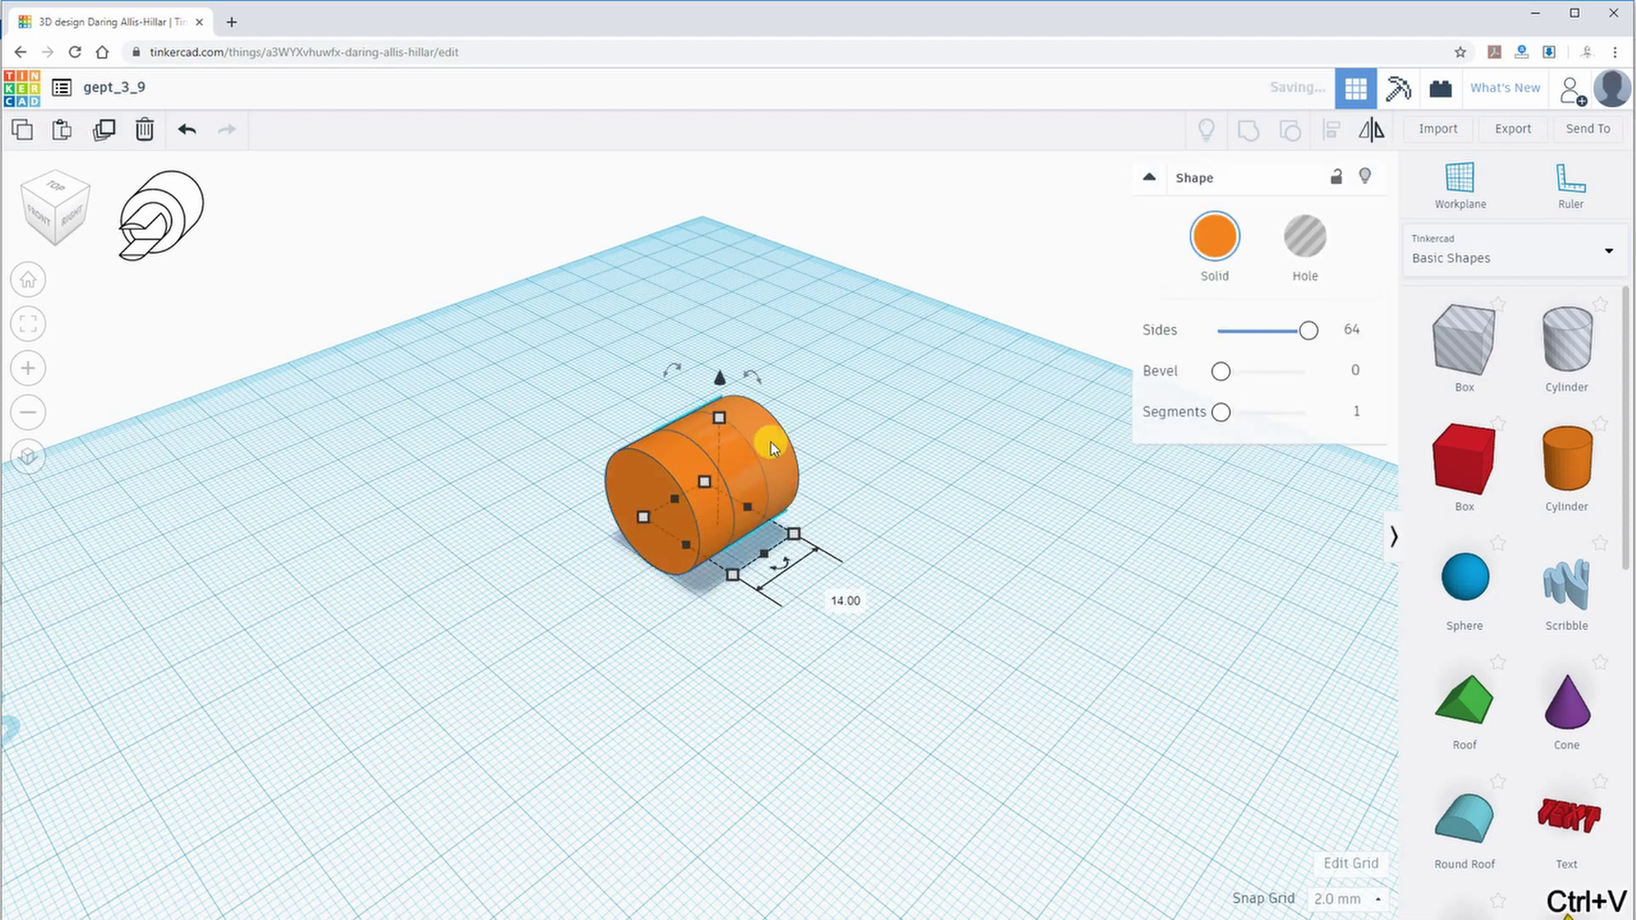
Place the copied cylinder against the front face of the first one and shrink its diameter to 14 mm
right_drag(637, 538, 580, 580)
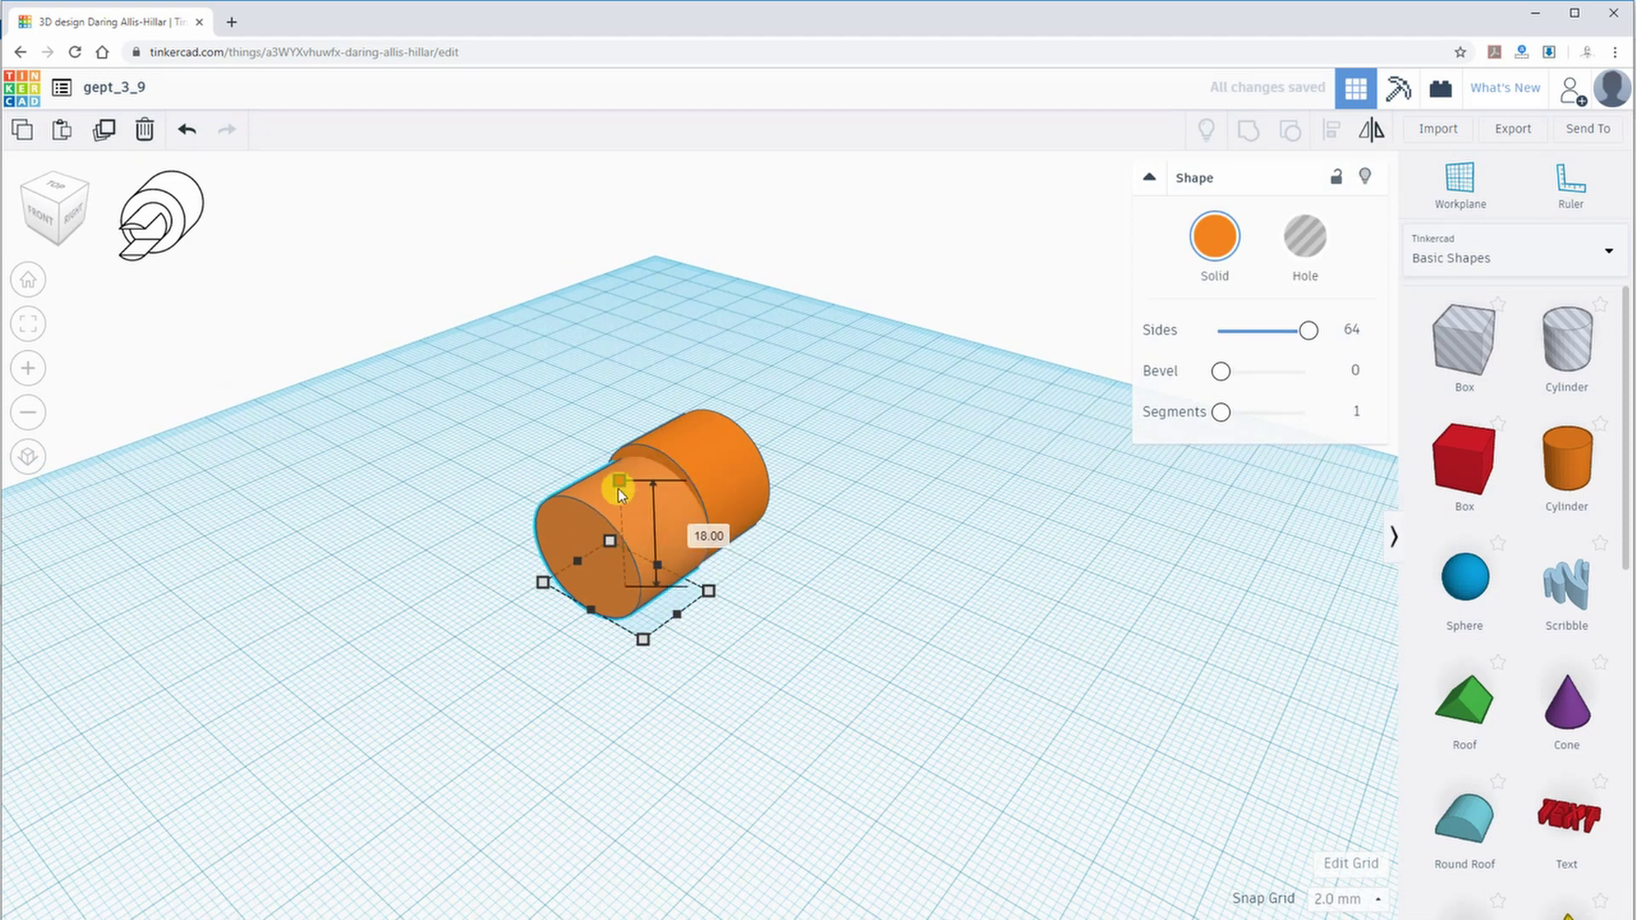
drag(627, 503, 631, 515)
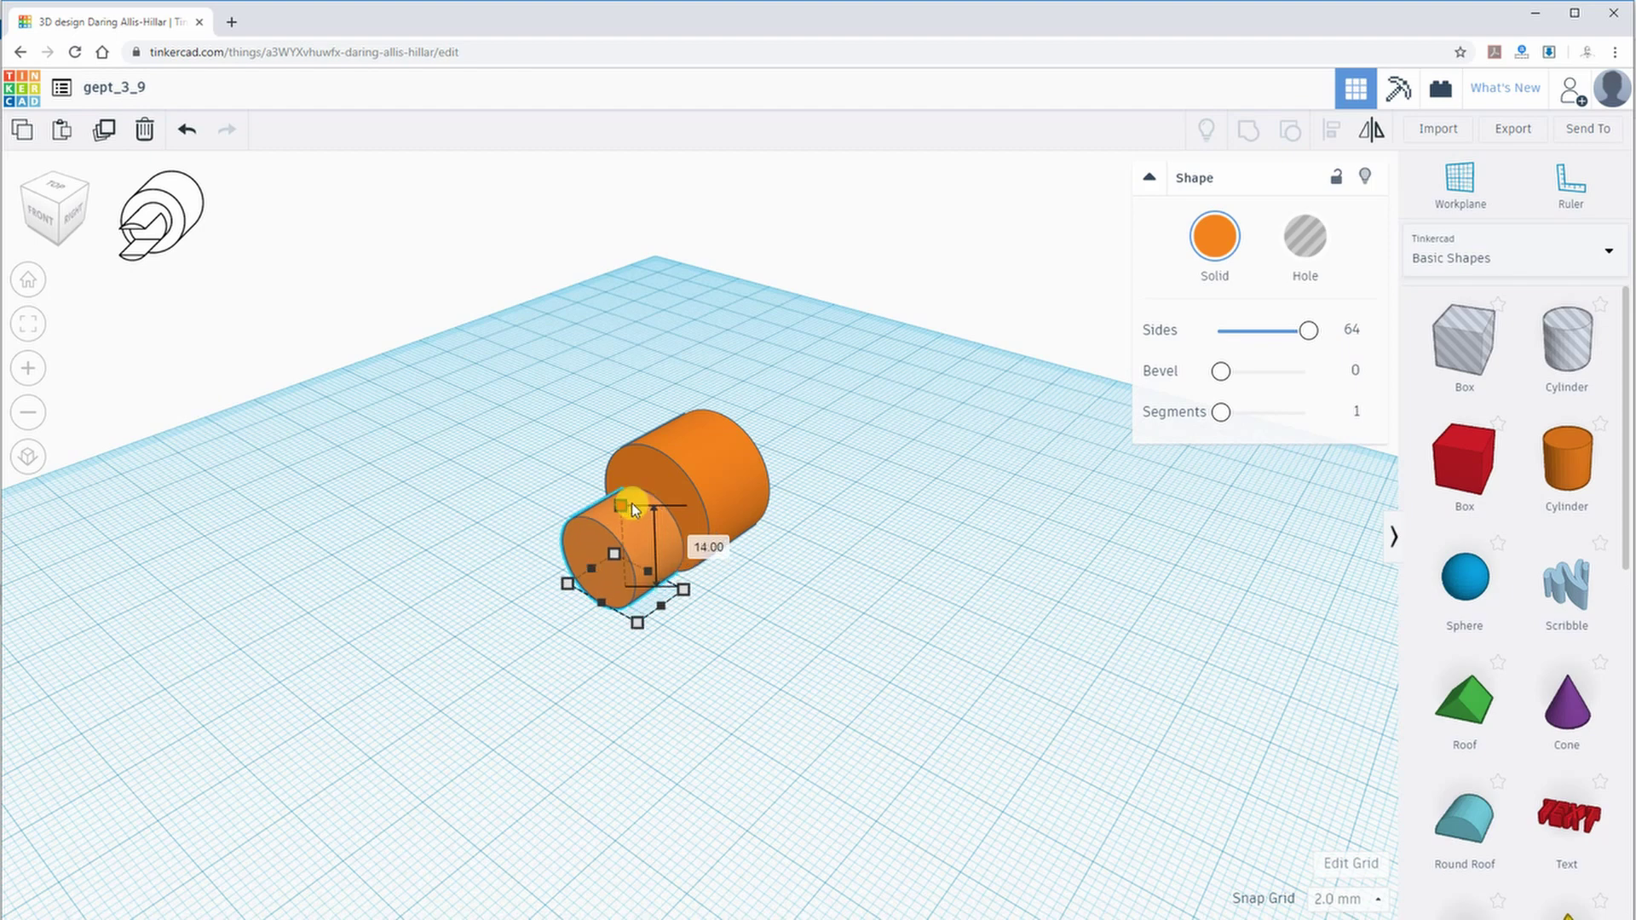
right_drag(632, 503, 609, 578)
Align the two cylinders so the smaller one is concentric with the larger one
right_drag(571, 687, 792, 589)
drag(852, 661, 550, 377)
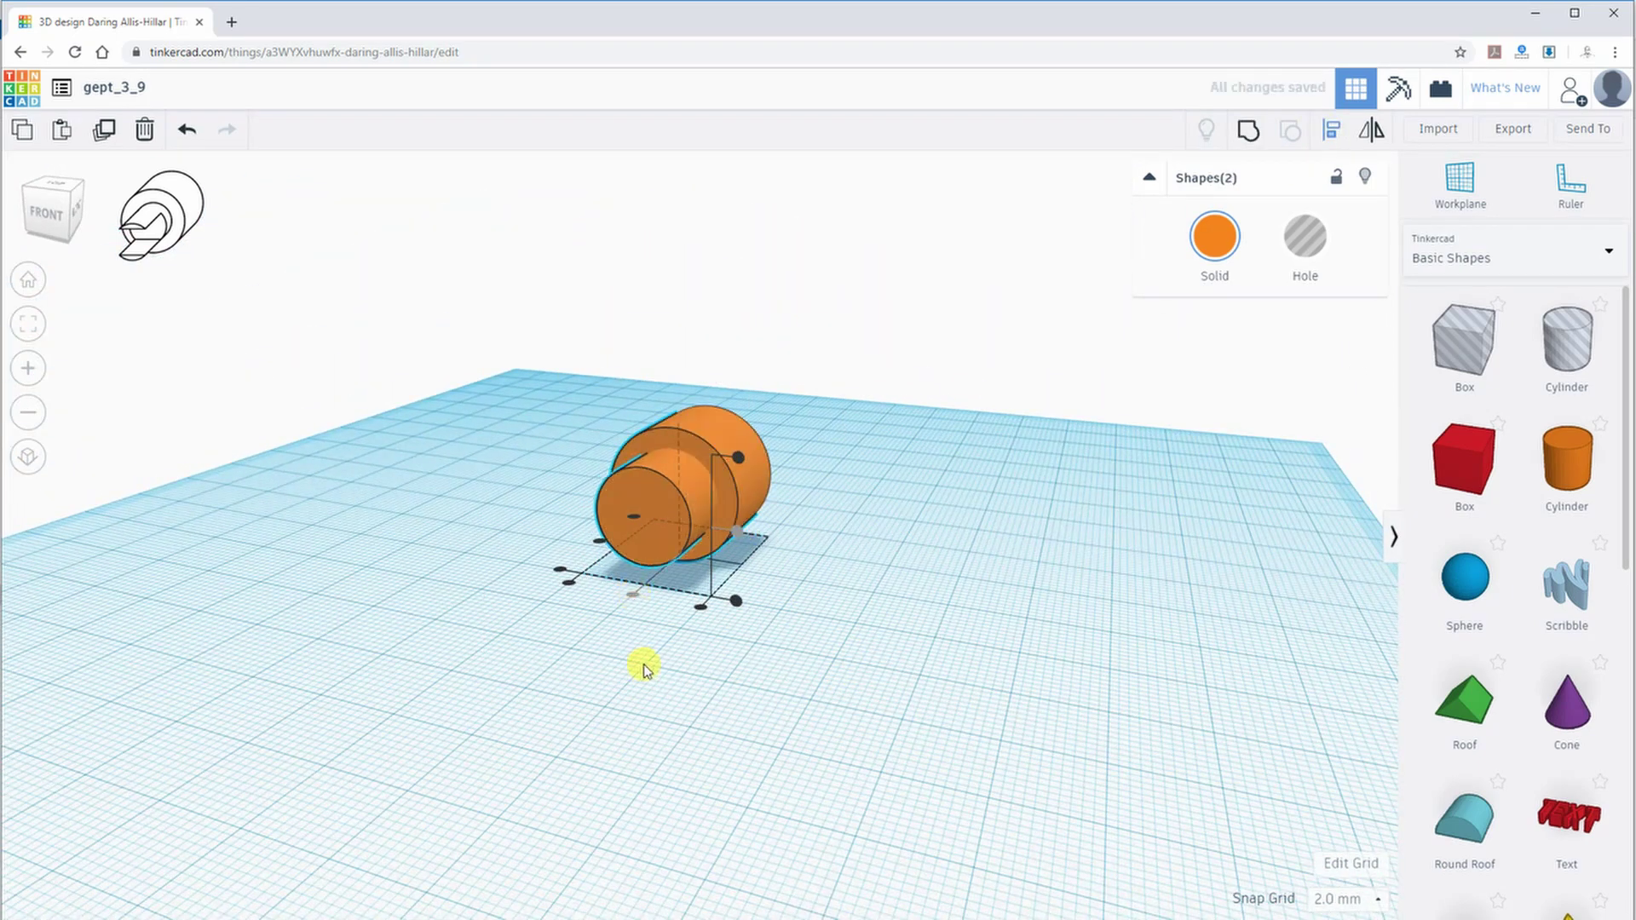
click(637, 554)
right_drag(632, 584, 607, 626)
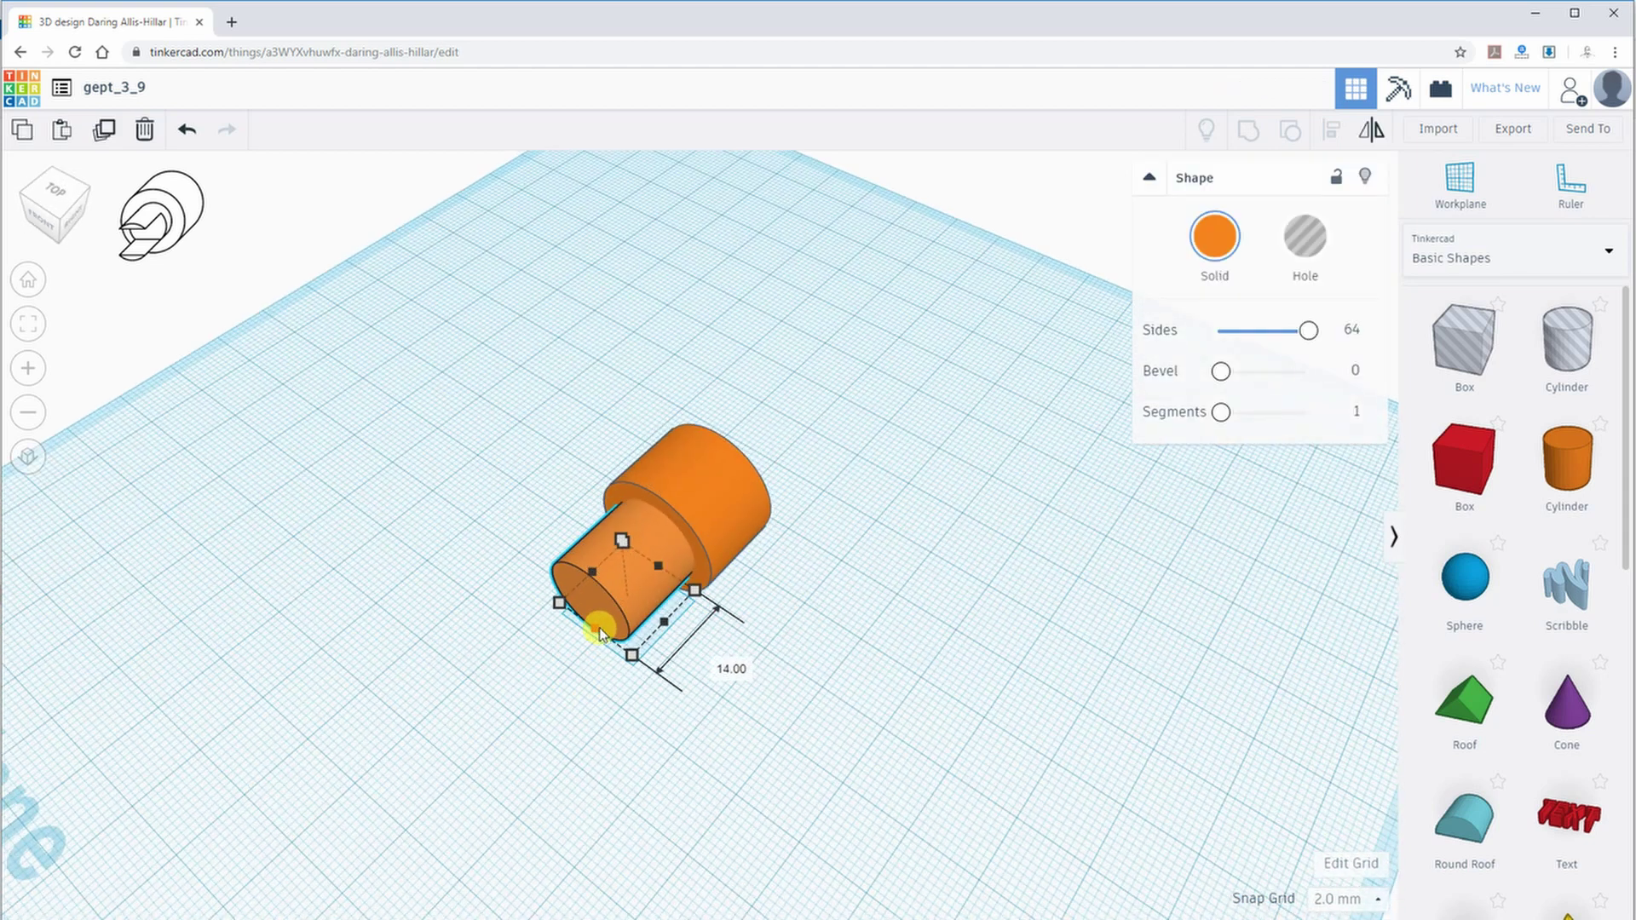
click(636, 682)
Add a hole box, flatten it and place it across the front end of the smaller cylinder
drag(1463, 341, 755, 692)
right_drag(693, 778, 772, 661)
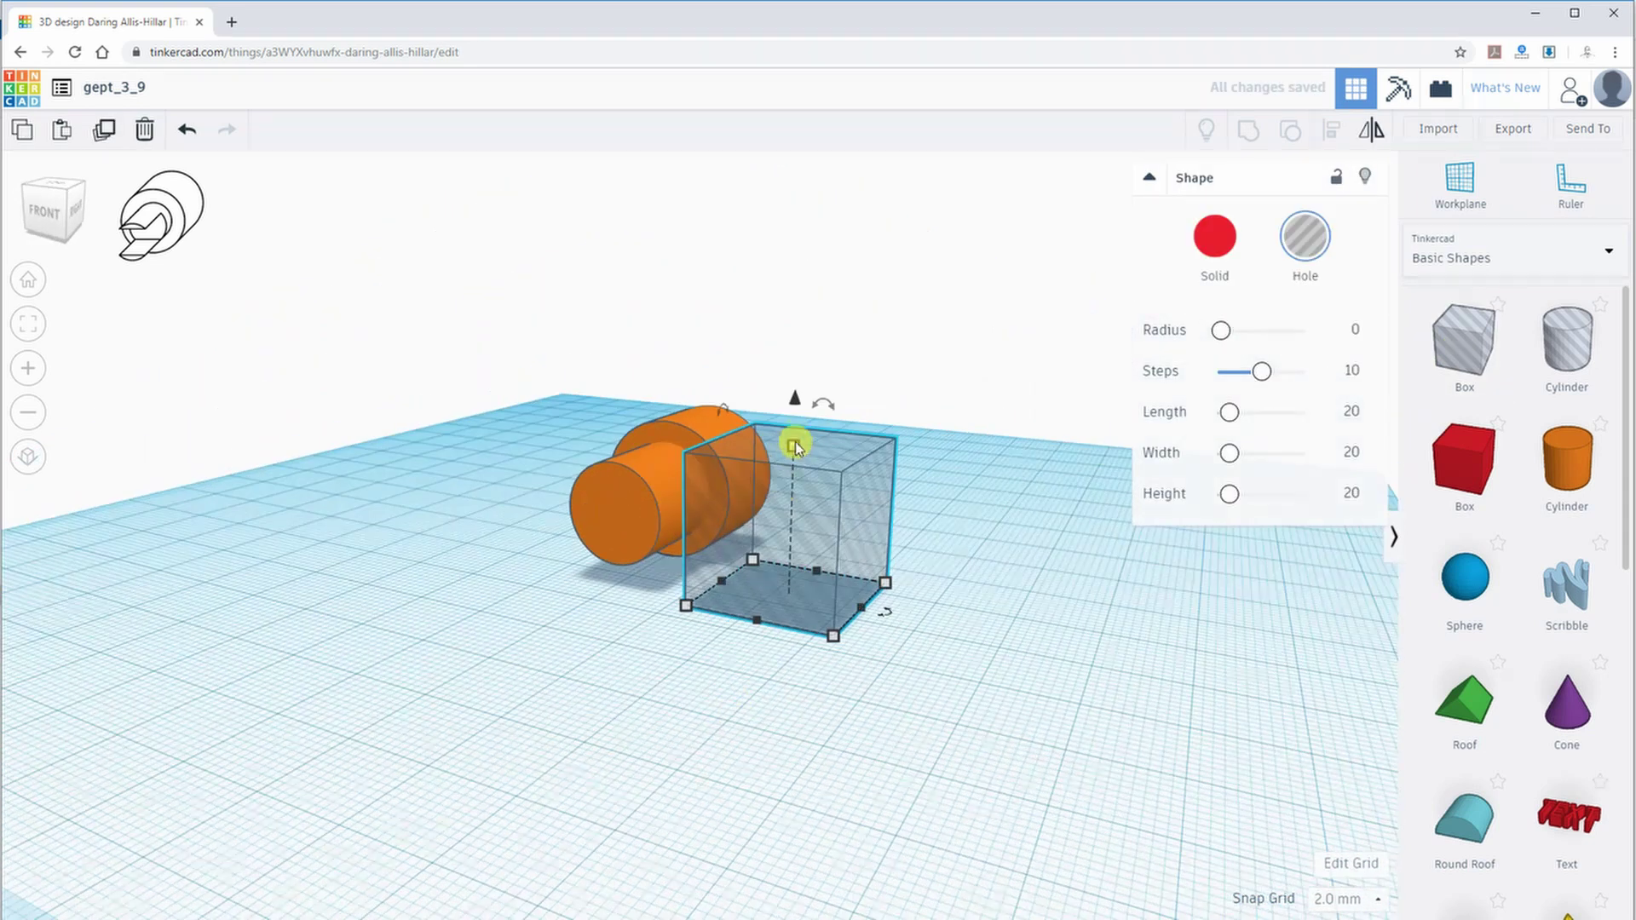
drag(794, 445, 788, 555)
drag(772, 610, 608, 599)
right_drag(533, 774, 593, 711)
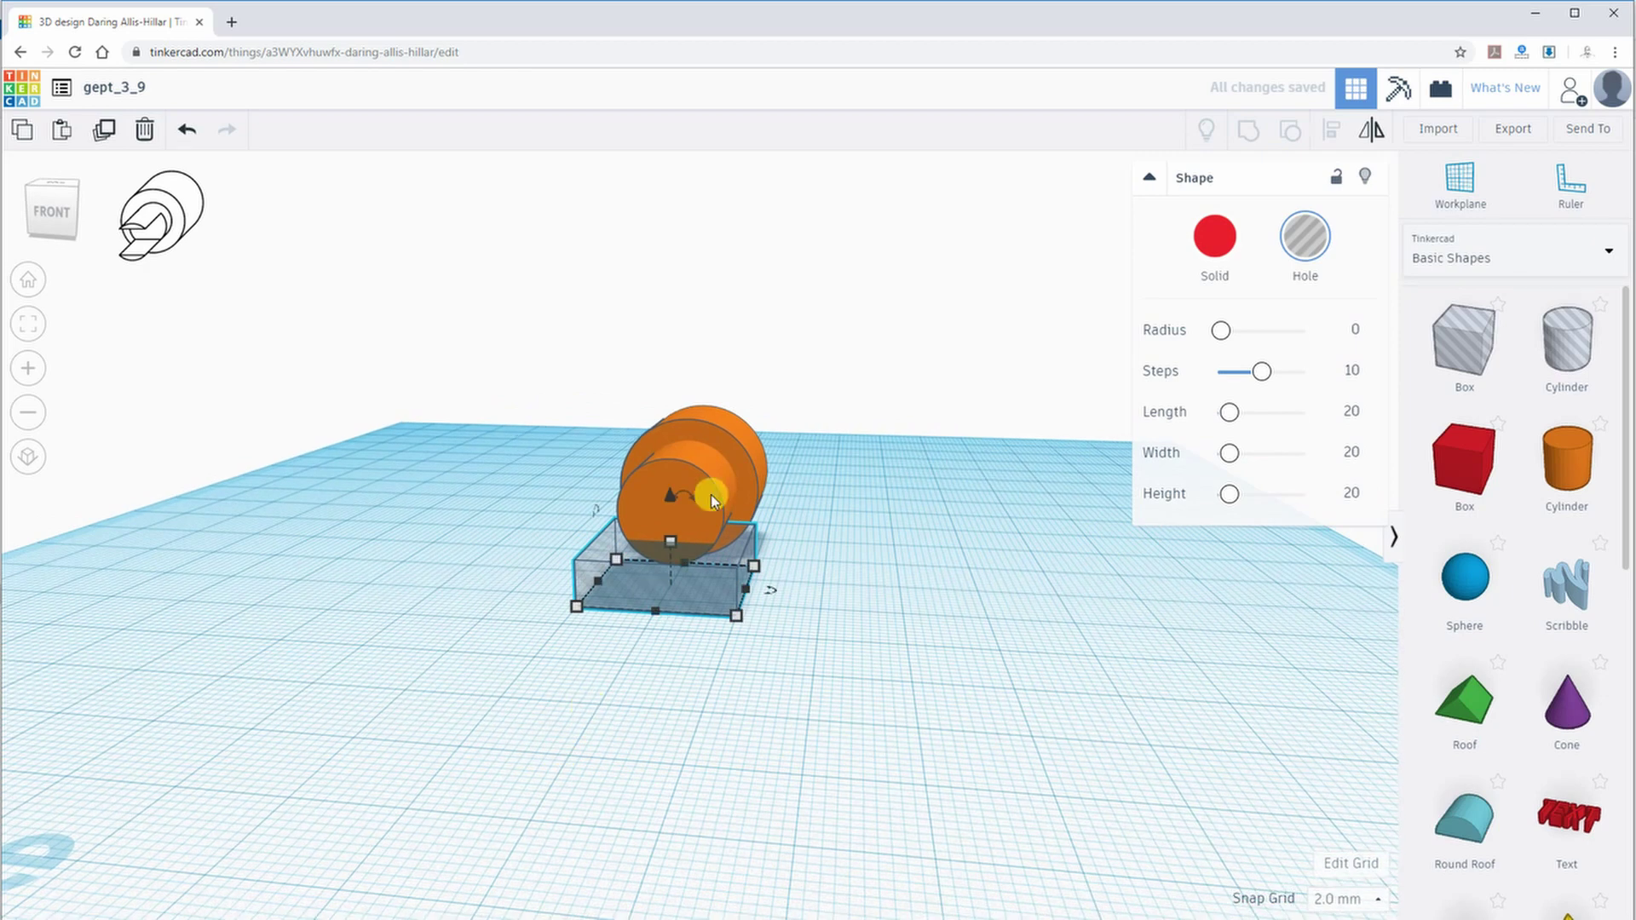
Align the flat hole box with the cylinders so it is centred at mid-height and across their width
shift+click(711, 496)
click(1331, 129)
click(767, 550)
drag(507, 354, 922, 633)
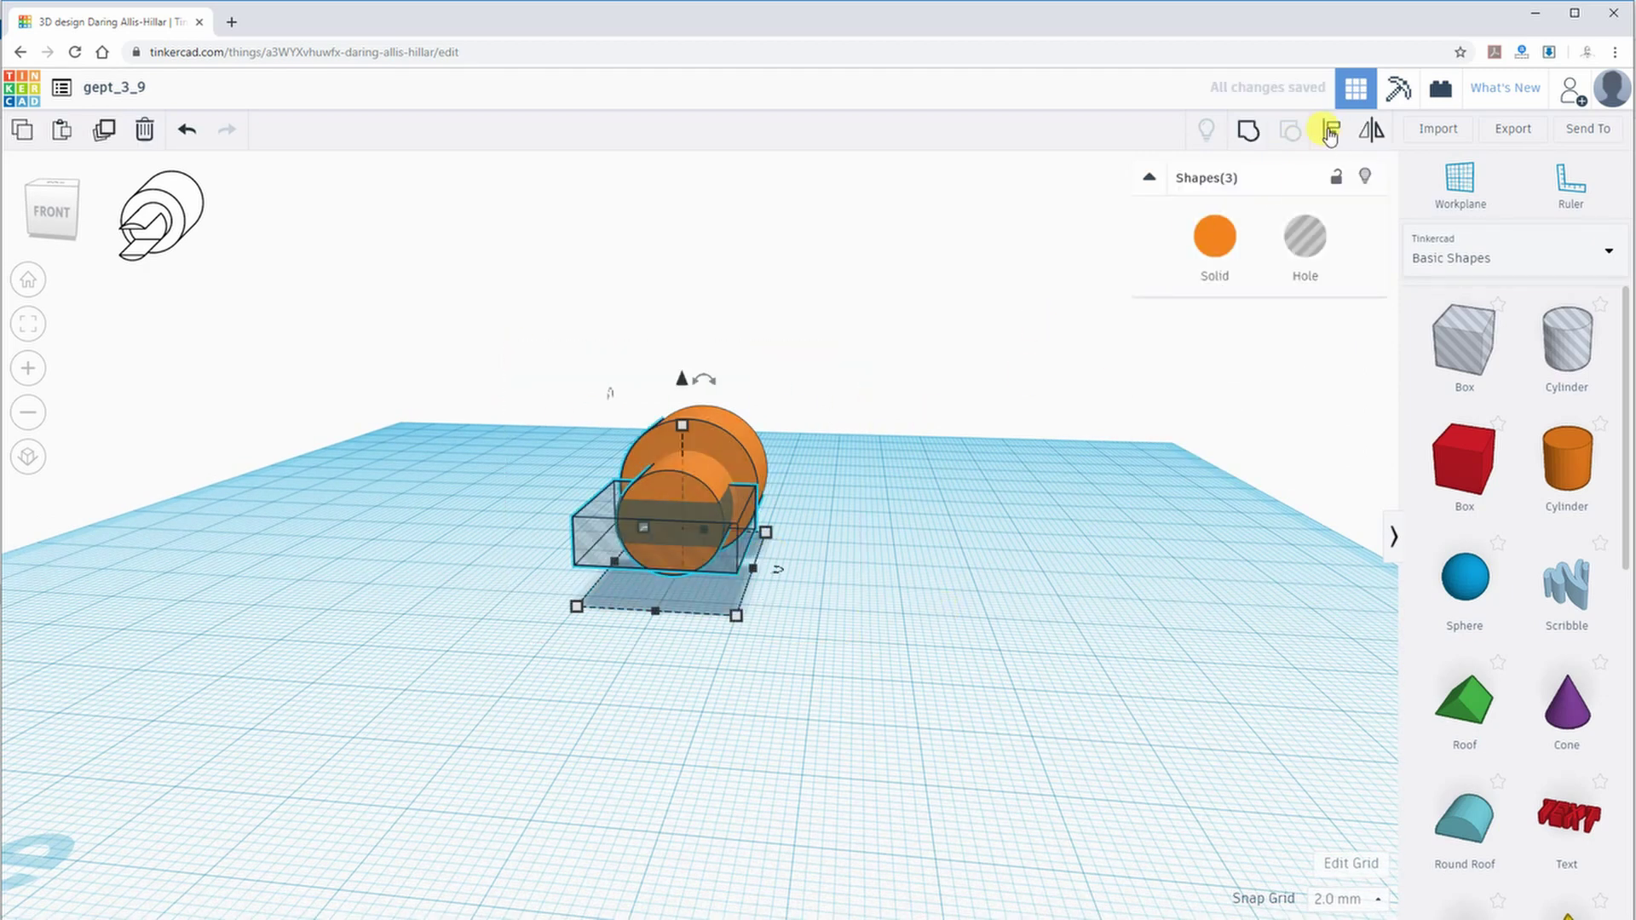
click(1327, 131)
click(767, 540)
click(898, 582)
Group both cylinders with the hole box to cut the horizontal slot in the smaller cylinder
right_drag(898, 583, 431, 334)
drag(431, 334, 908, 719)
click(1245, 136)
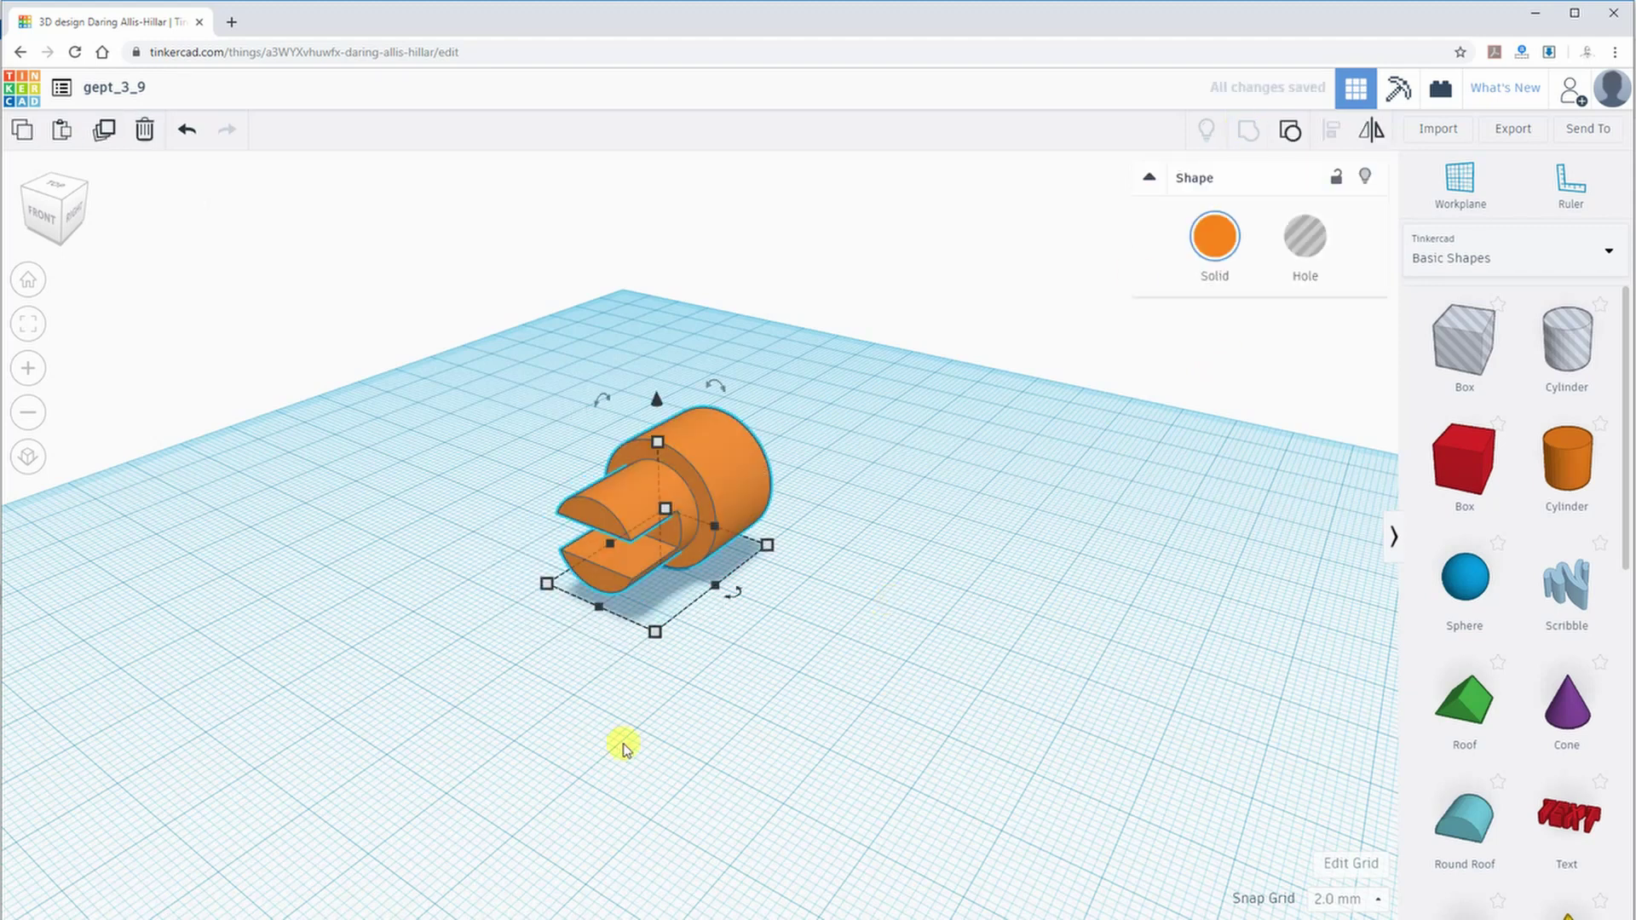
click(623, 749)
Switch to orthographic projection and examine the stepped slotted part in the front, right and top views
right_drag(615, 746, 673, 723)
click(34, 455)
click(51, 211)
scroll(671, 465, up, 5)
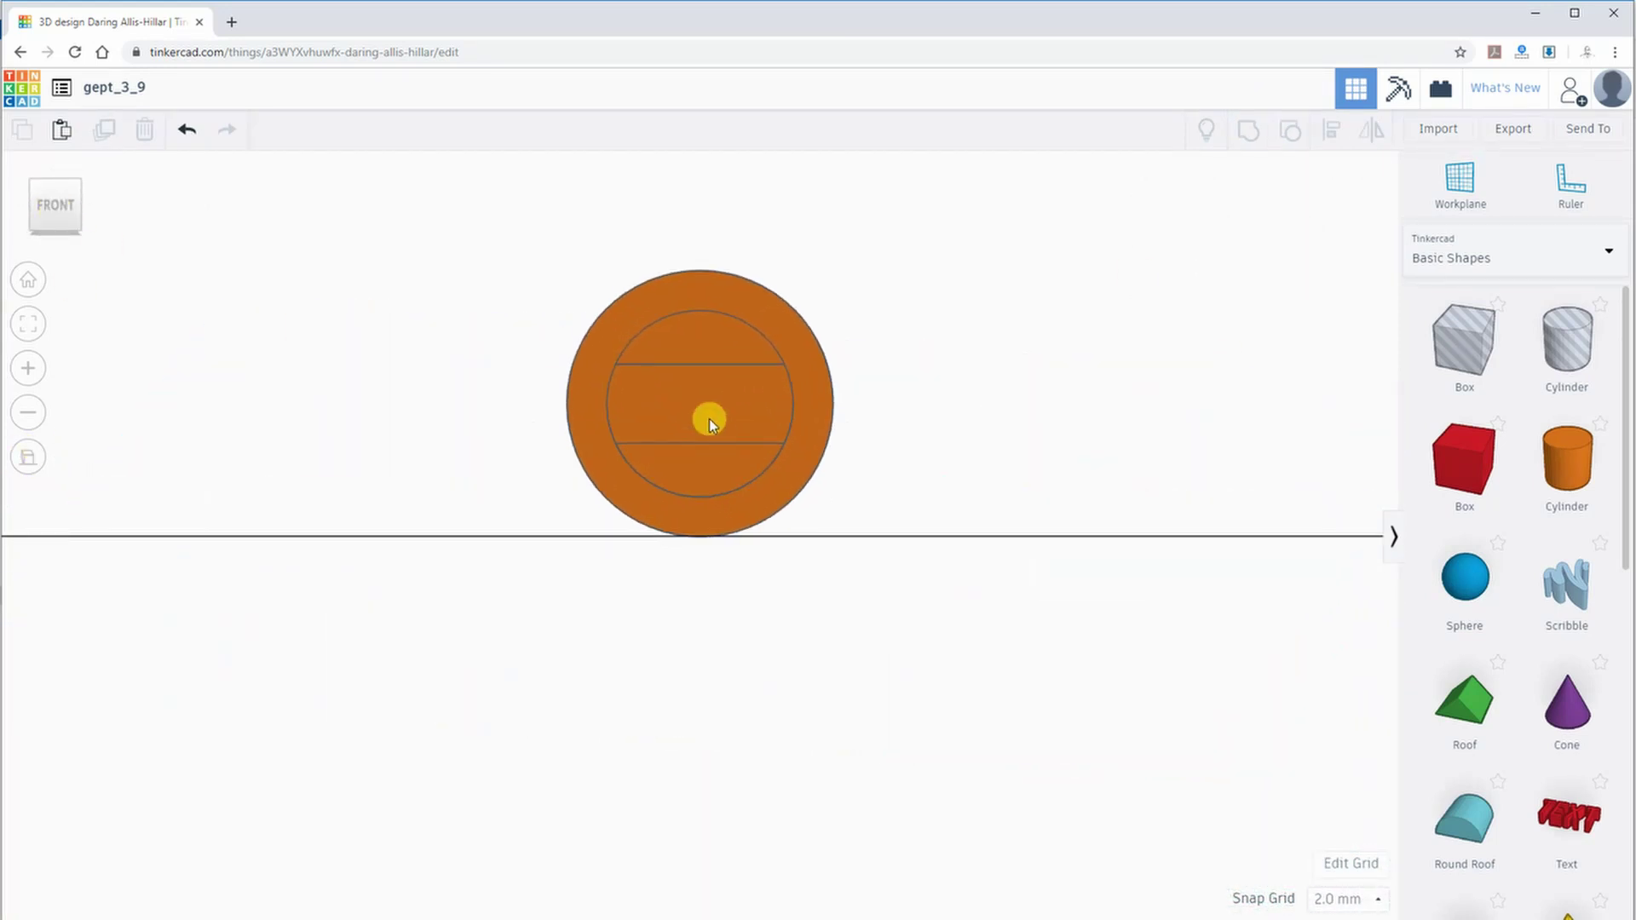
middle_drag(711, 420, 718, 523)
right_drag(1020, 530, 536, 507)
click(60, 208)
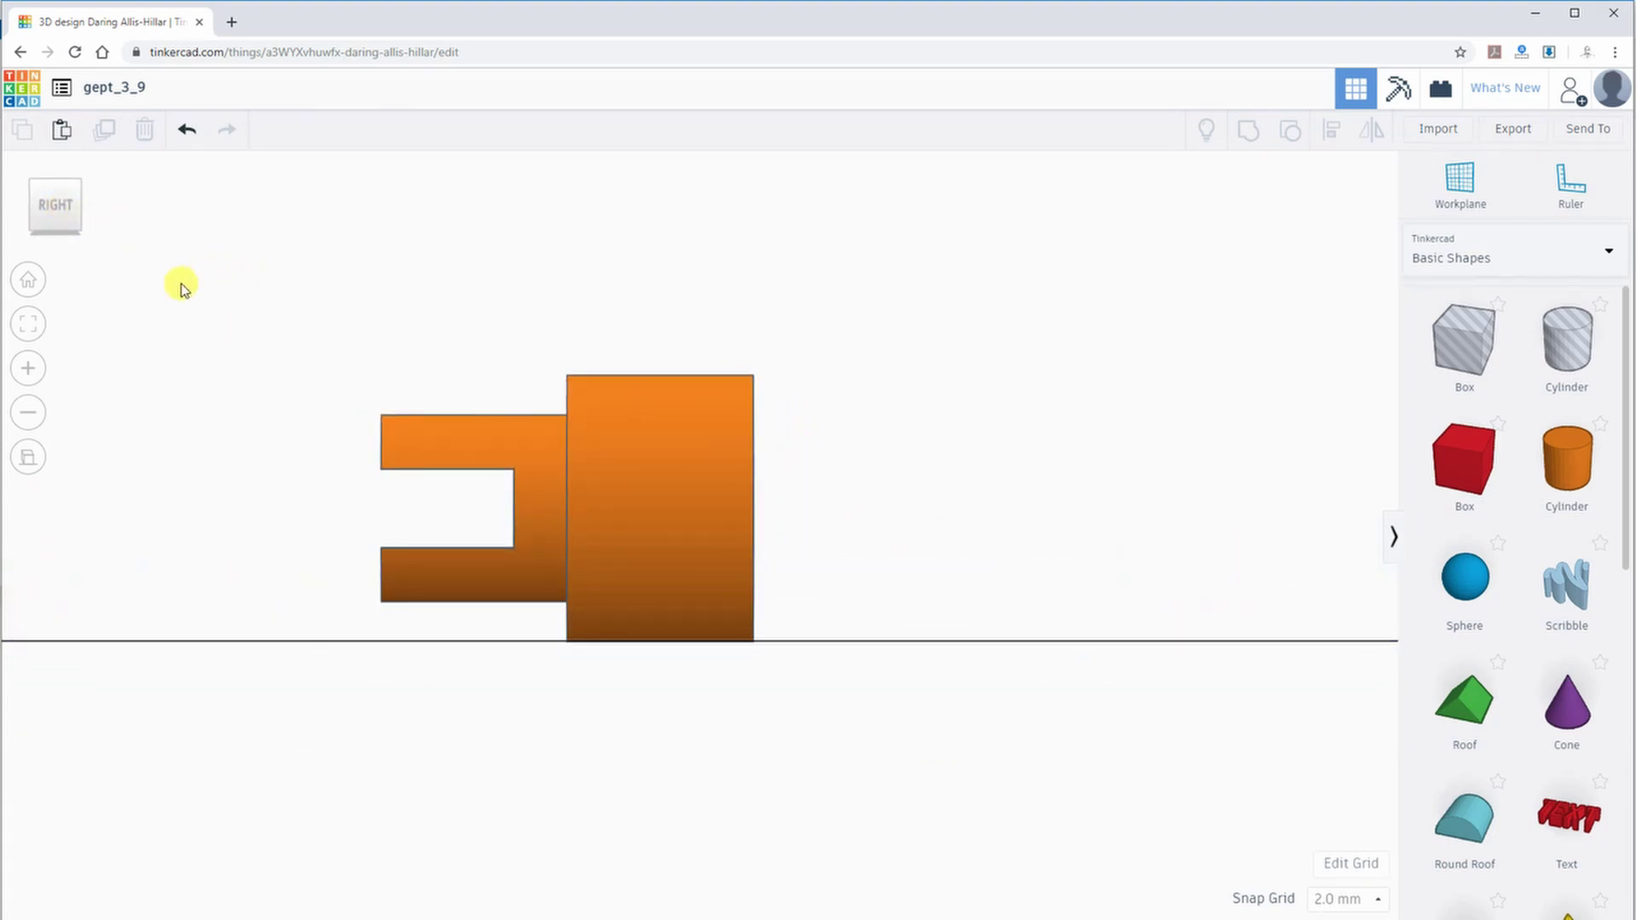
right_drag(182, 316, 706, 653)
click(54, 205)
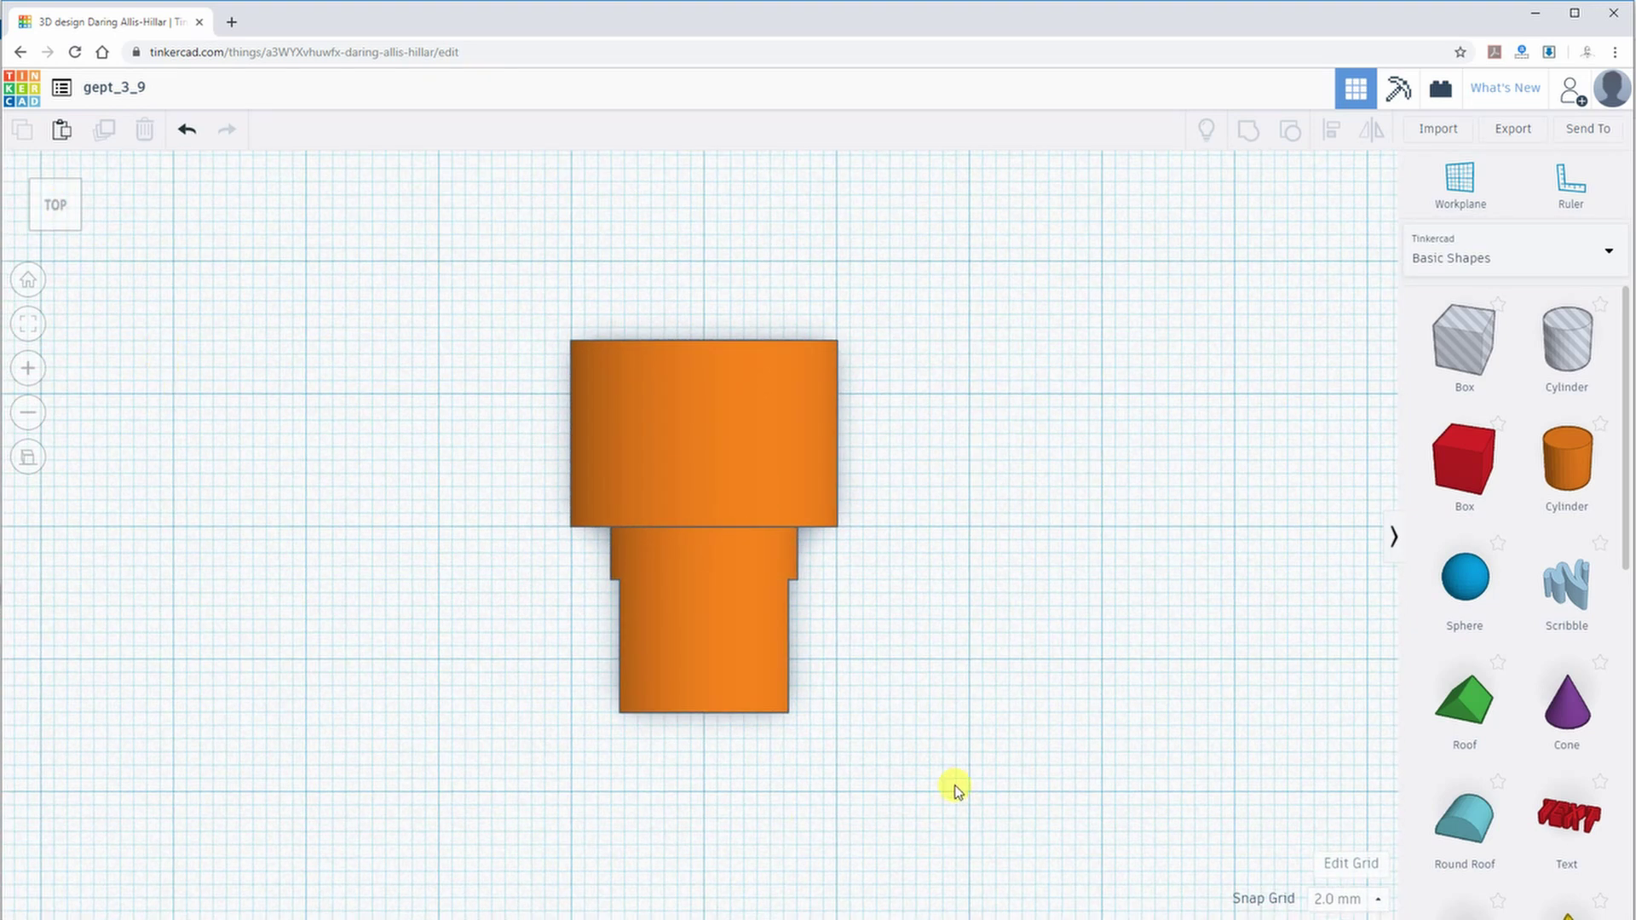
right_drag(970, 778, 836, 570)
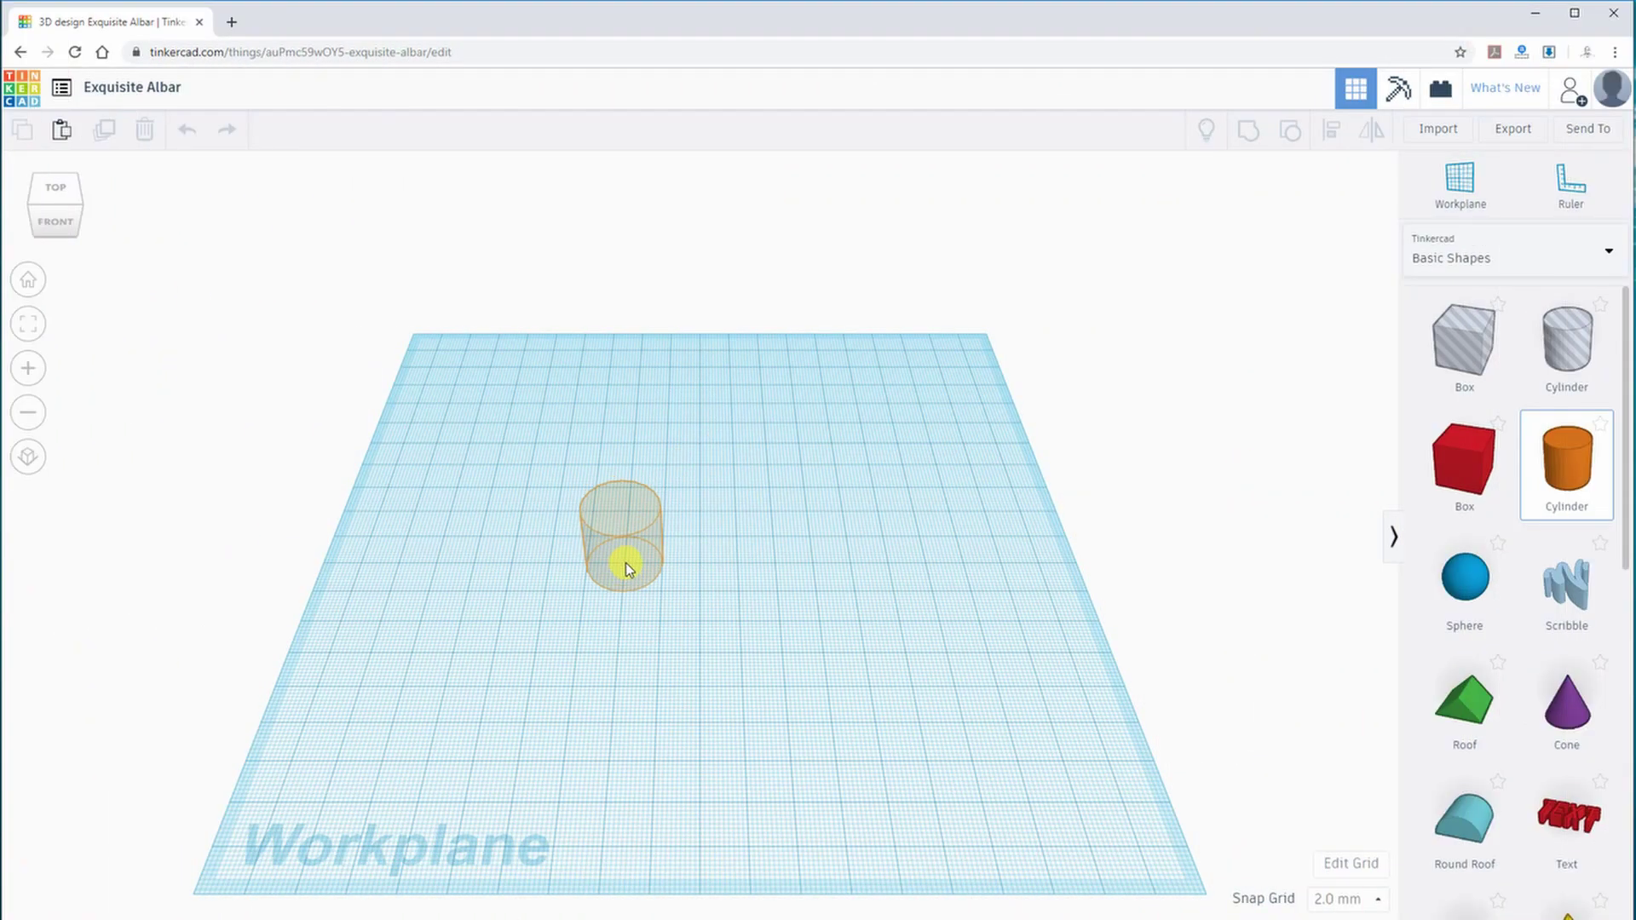
Place a cylinder in the new design, raise its sides to the maximum and rotate it to lie horizontally
click(625, 566)
drag(1245, 330, 1337, 350)
mouse_move(724, 579)
right_down()
mouse_move(679, 577)
mouse_move(637, 537)
right_up()
scroll(638, 531, up, 3)
drag(526, 413, 473, 524)
Place a hole box, shorten it to a height of 12 mm and centre it within the horizontal cylinder using Align
drag(1464, 340, 704, 637)
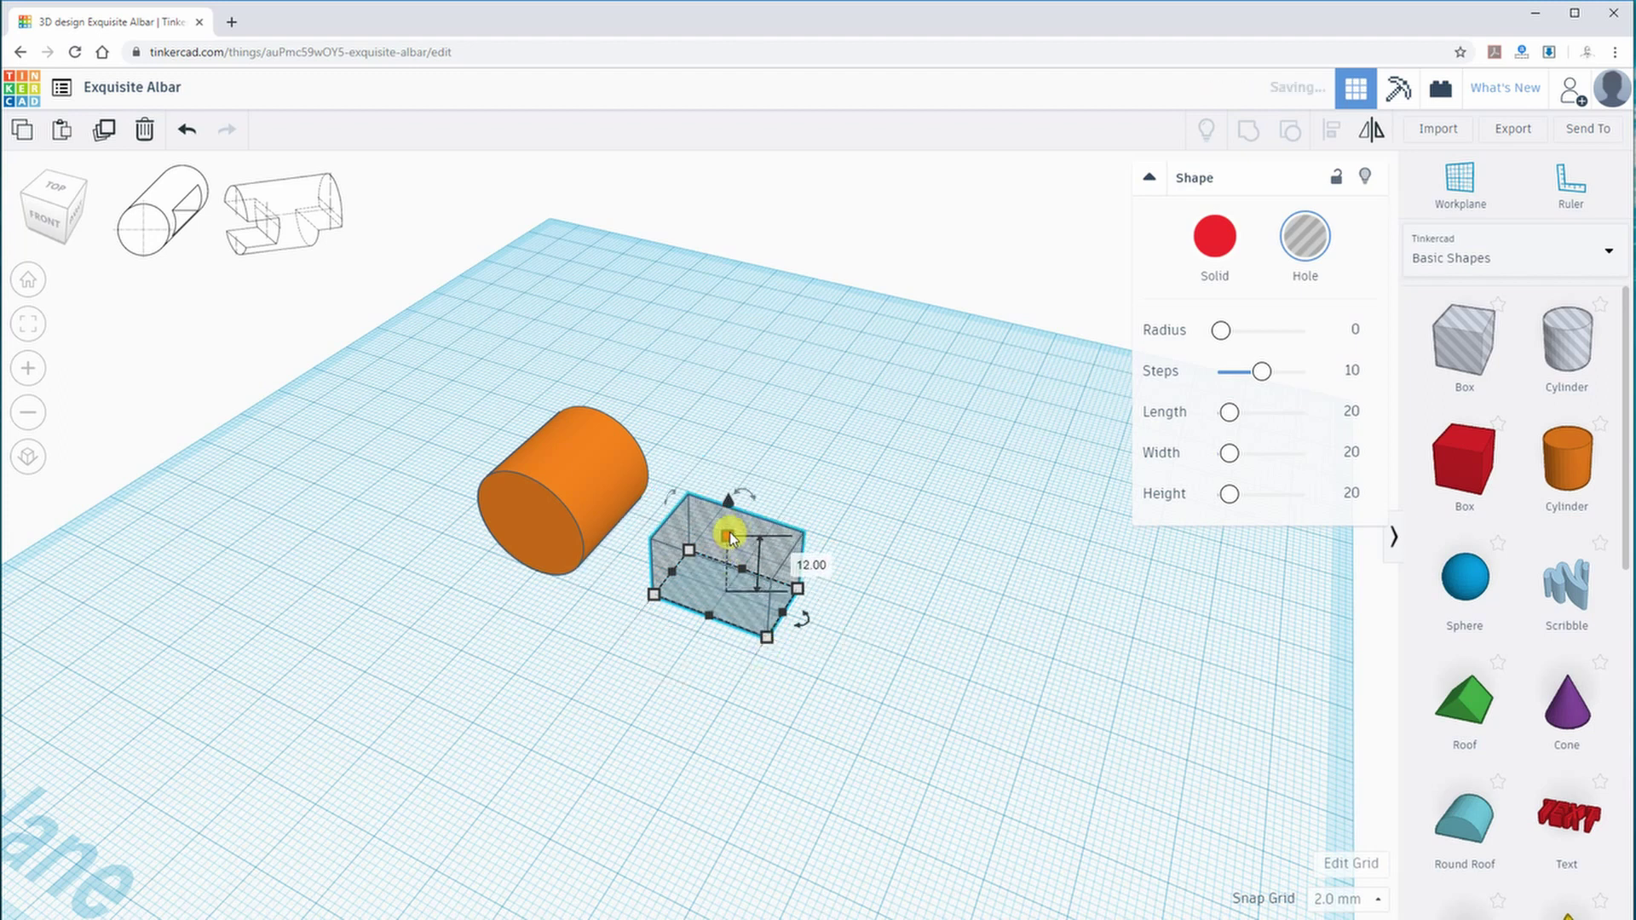
shift+click(554, 502)
click(1331, 129)
click(603, 618)
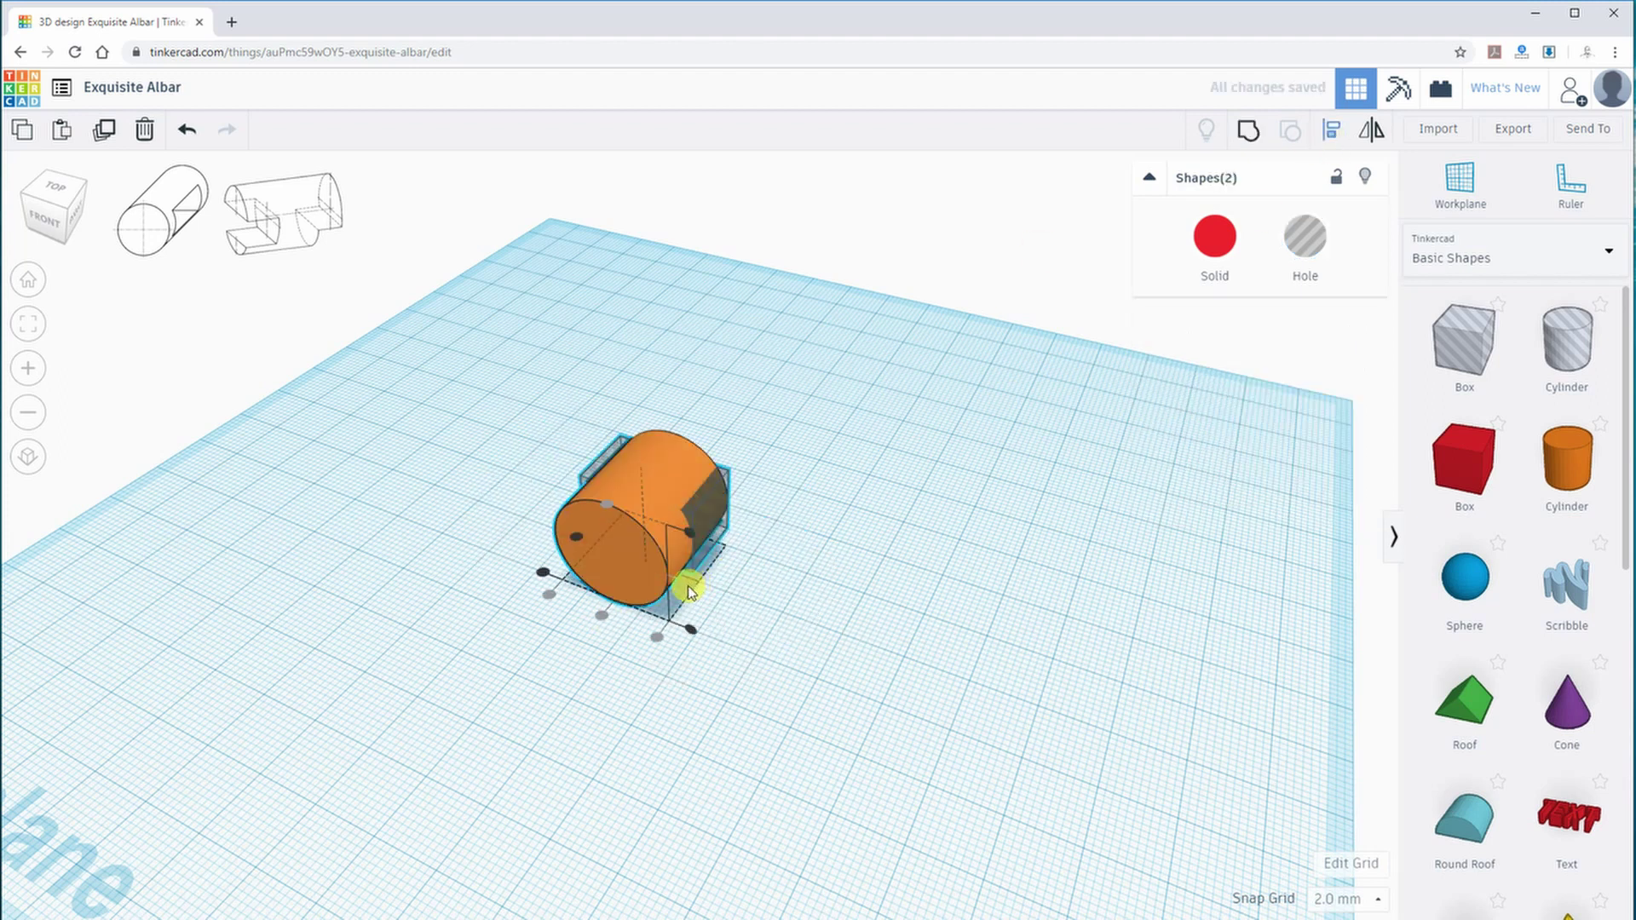
Group the first cylinder with its hole box to cut a rectangular opening through its sides
right_drag(478, 487, 538, 497)
drag(508, 398, 803, 669)
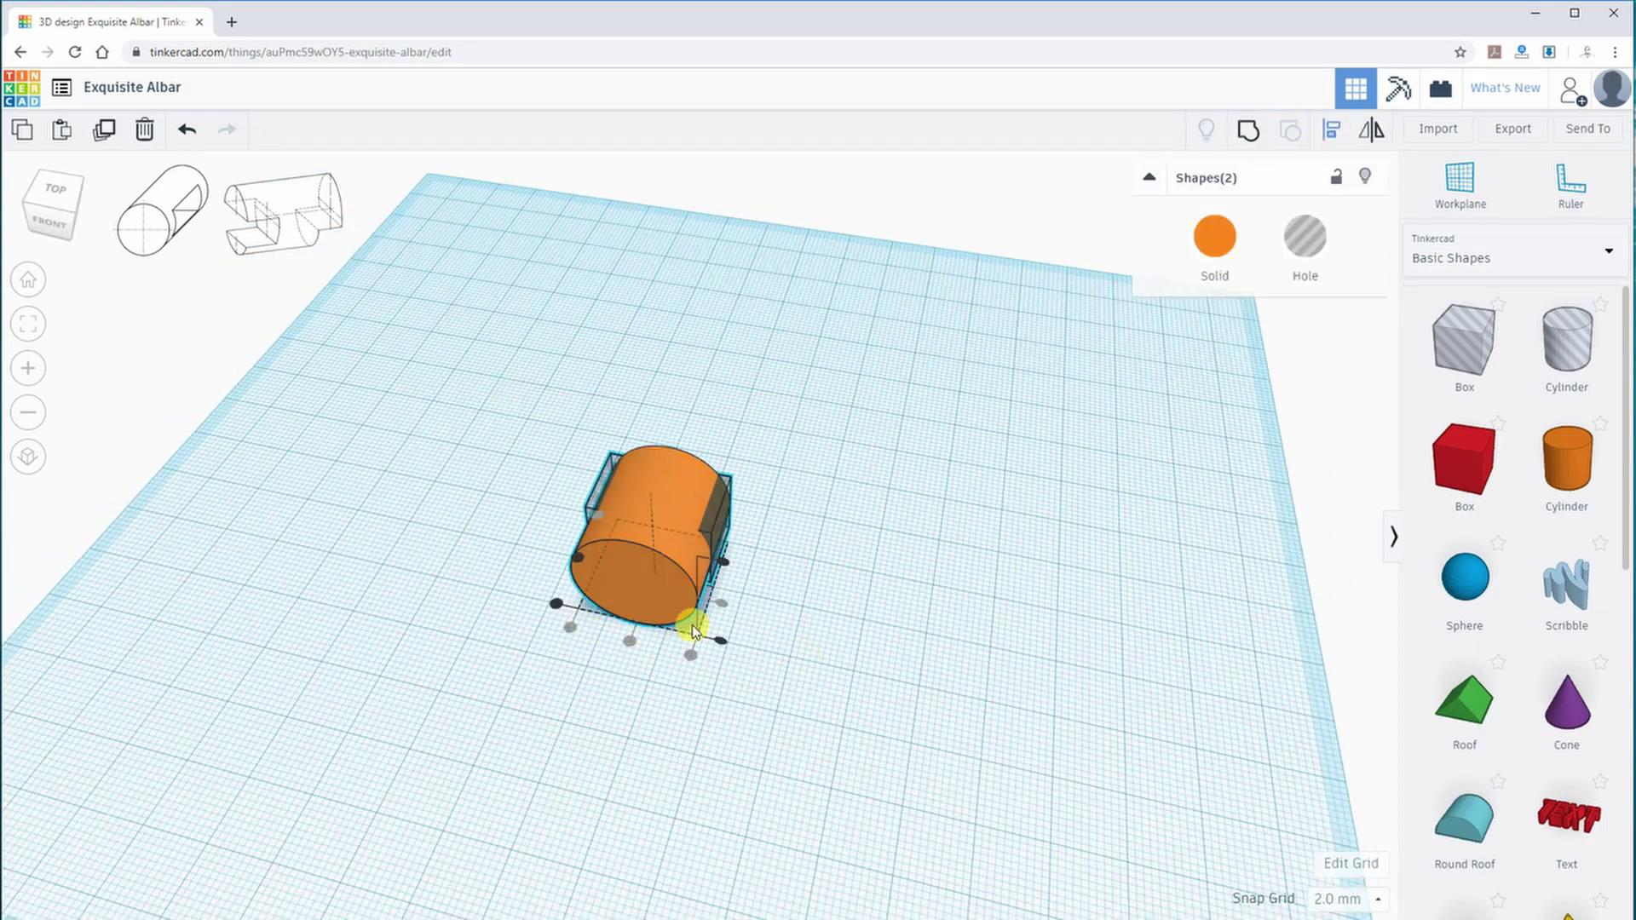
right_drag(692, 630, 613, 594)
click(1249, 130)
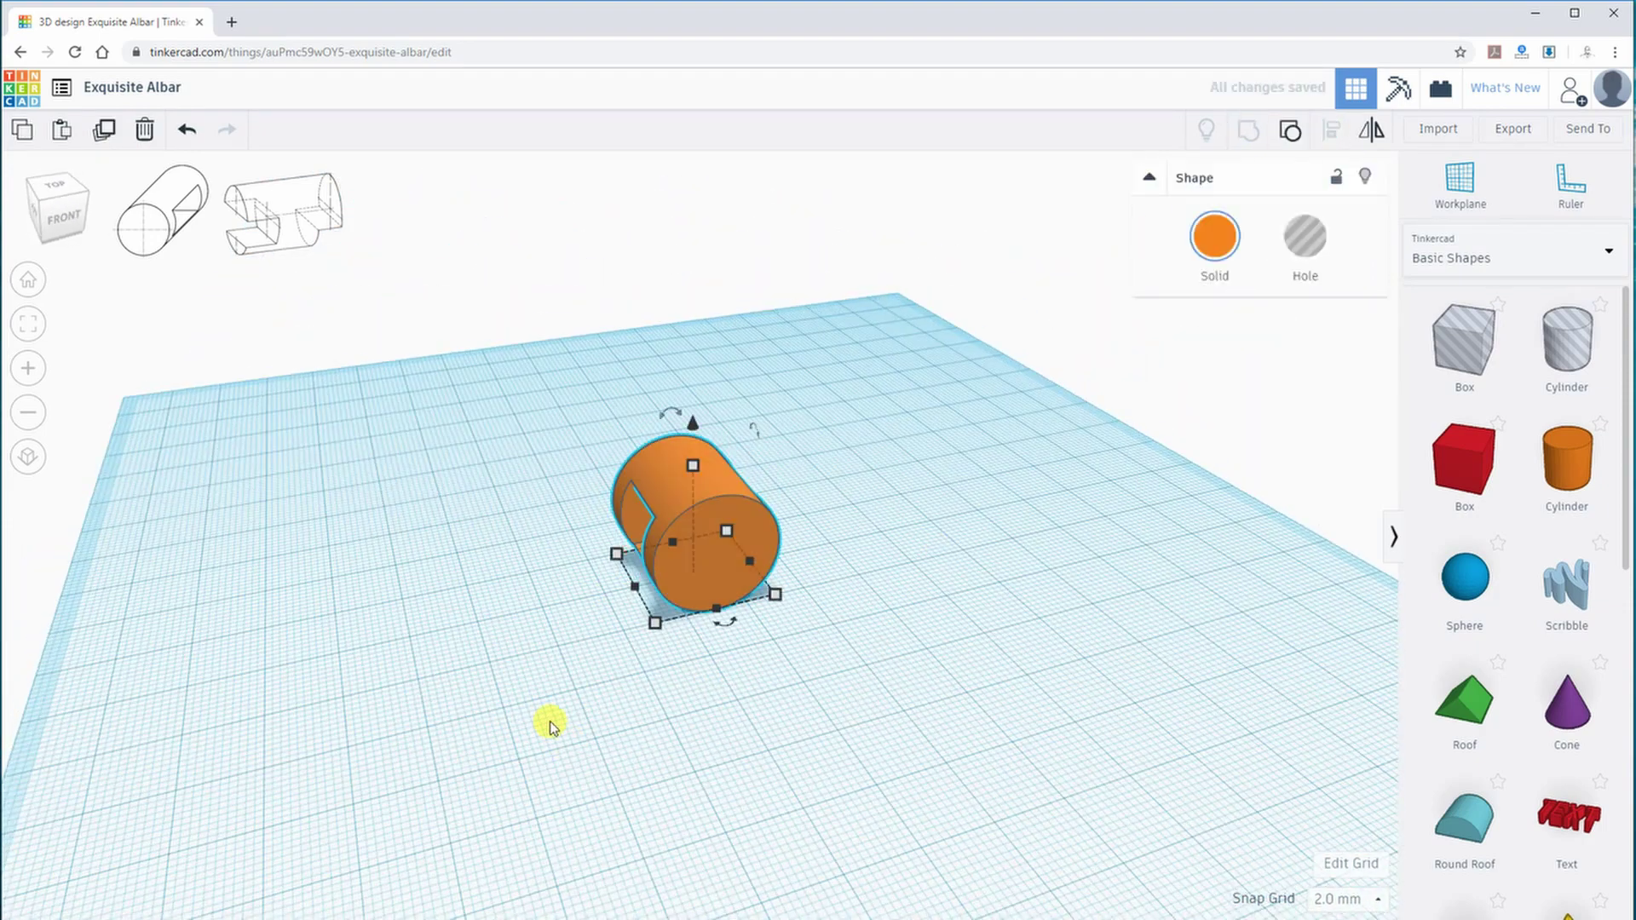
click(550, 726)
Place a second cylinder in front of the first, raise its sides to 64, lay it horizontally and lengthen it slightly
right_drag(886, 733, 792, 635)
right_drag(540, 480, 406, 507)
drag(1542, 478, 735, 768)
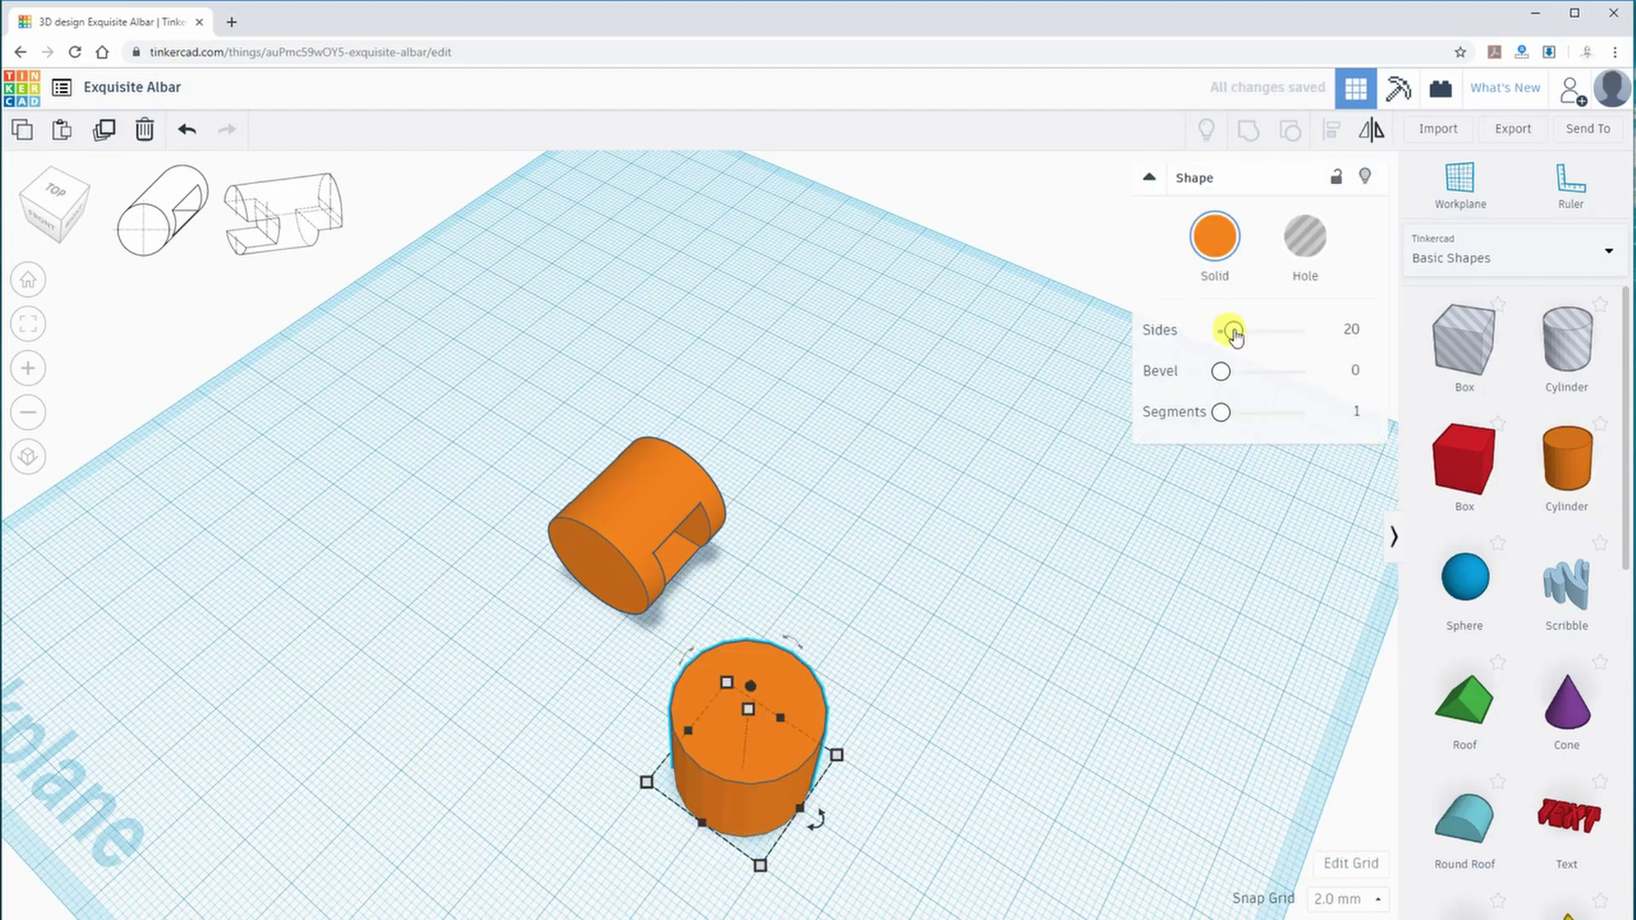
drag(1227, 329, 1309, 329)
right_drag(843, 767, 890, 613)
drag(707, 492, 700, 663)
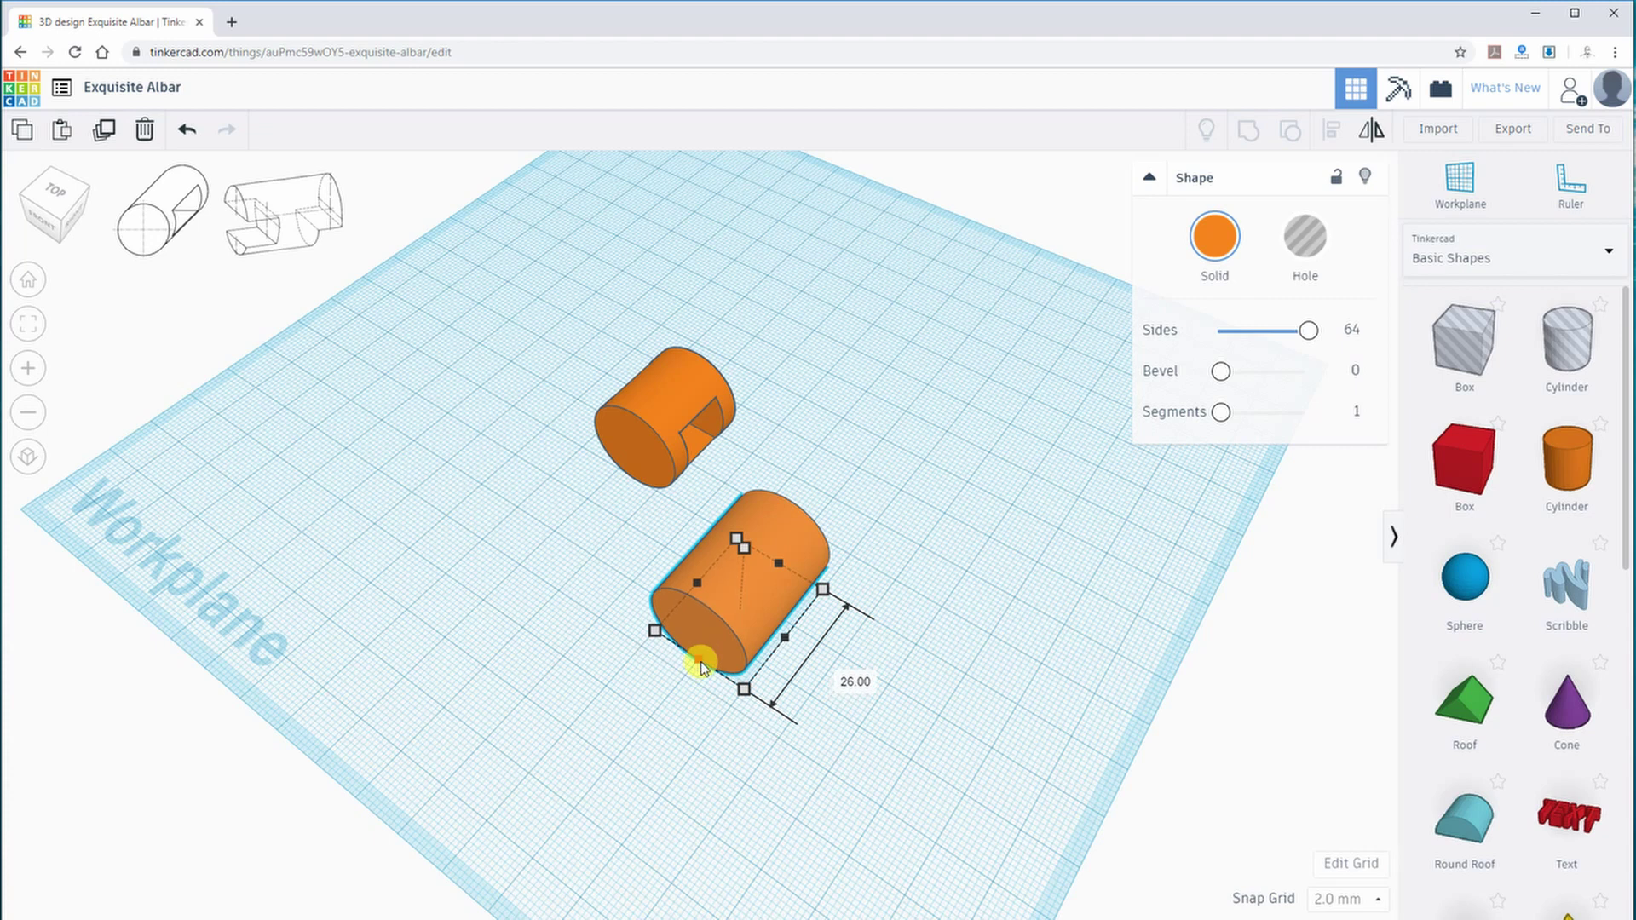
Place a hole box by the second cylinder, set its height to 10 mm and position a copy beside the cylinder's rear end
drag(1459, 343, 810, 720)
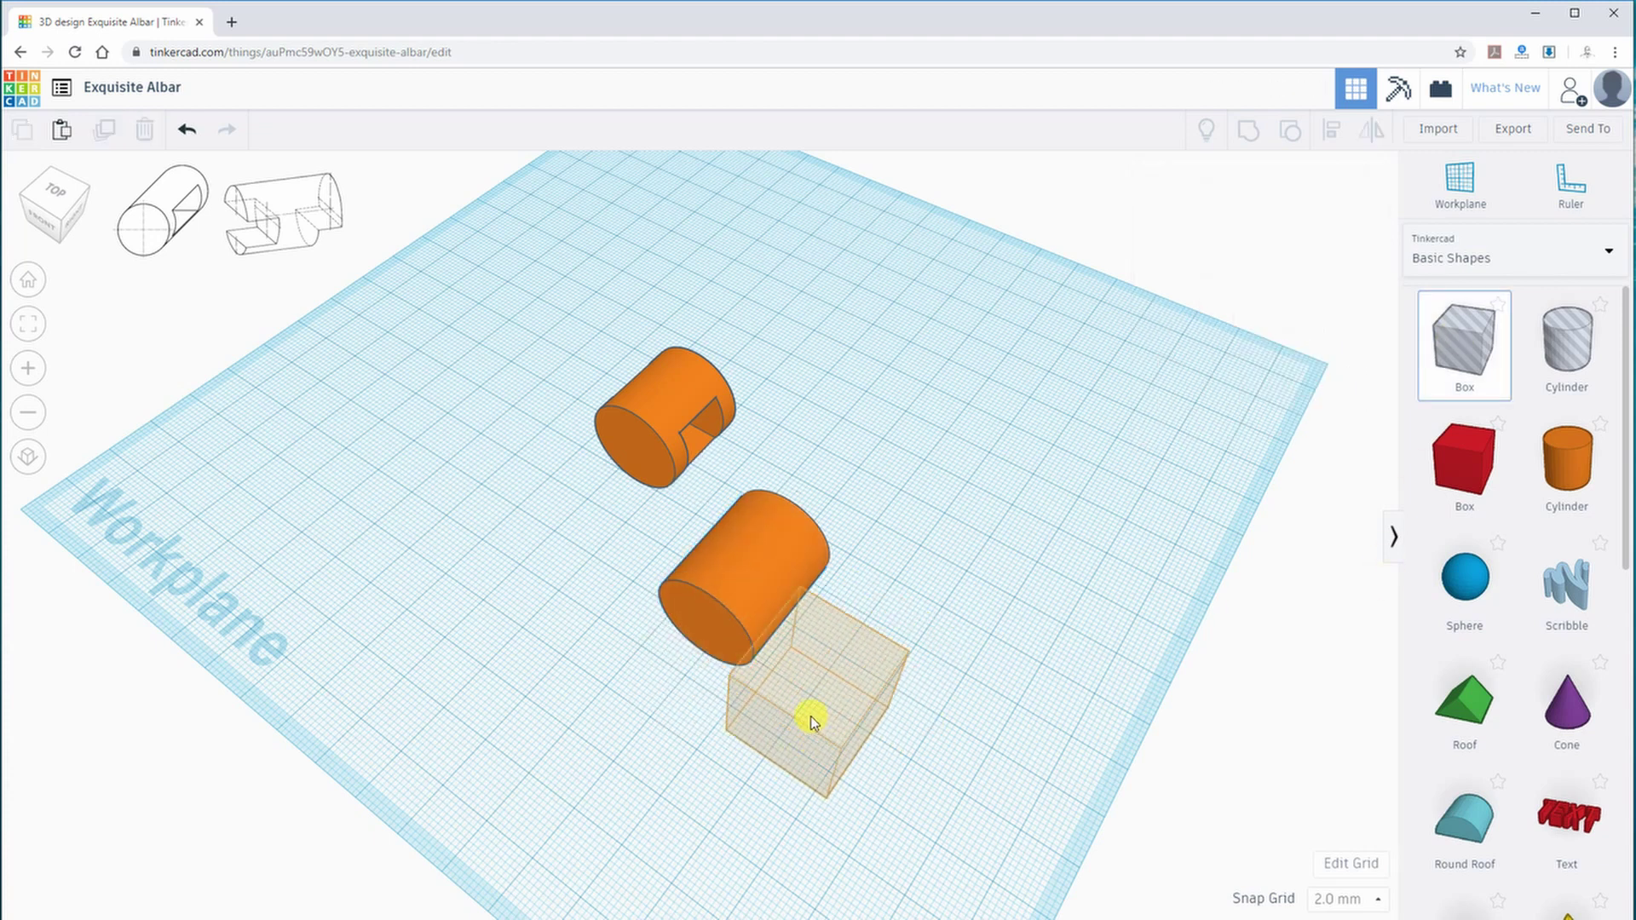
click(811, 712)
drag(823, 658, 823, 702)
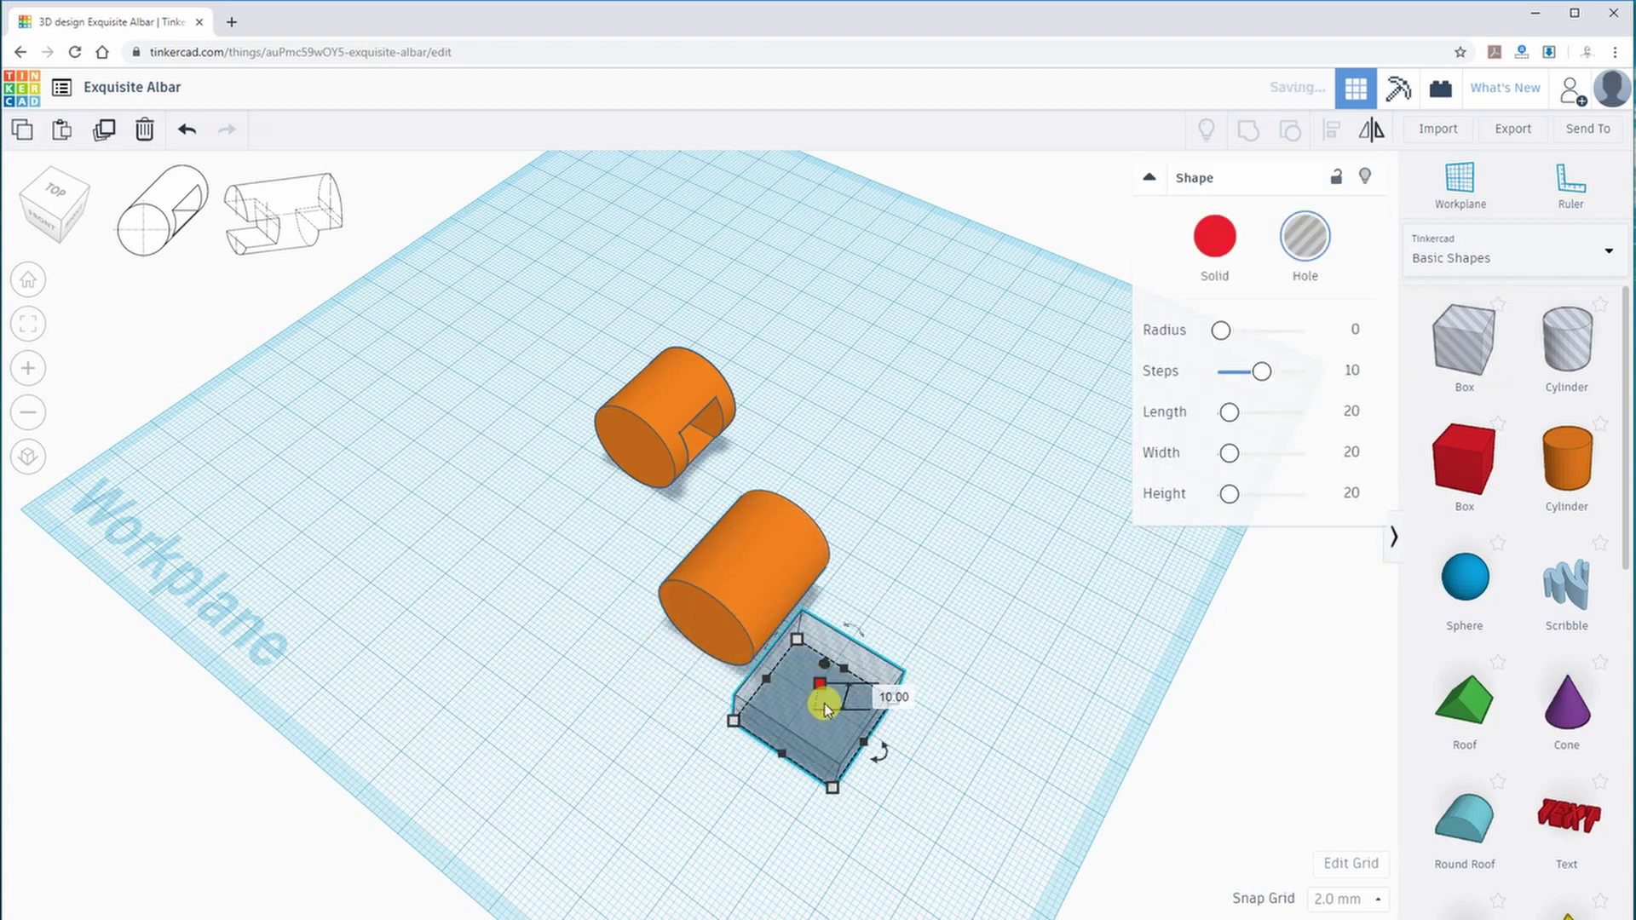
key(ctrl+v)
drag(947, 757, 941, 567)
Align both hole boxes with the second cylinder so they are centred at mid-height and across its width
click(784, 701)
shift+click(758, 596)
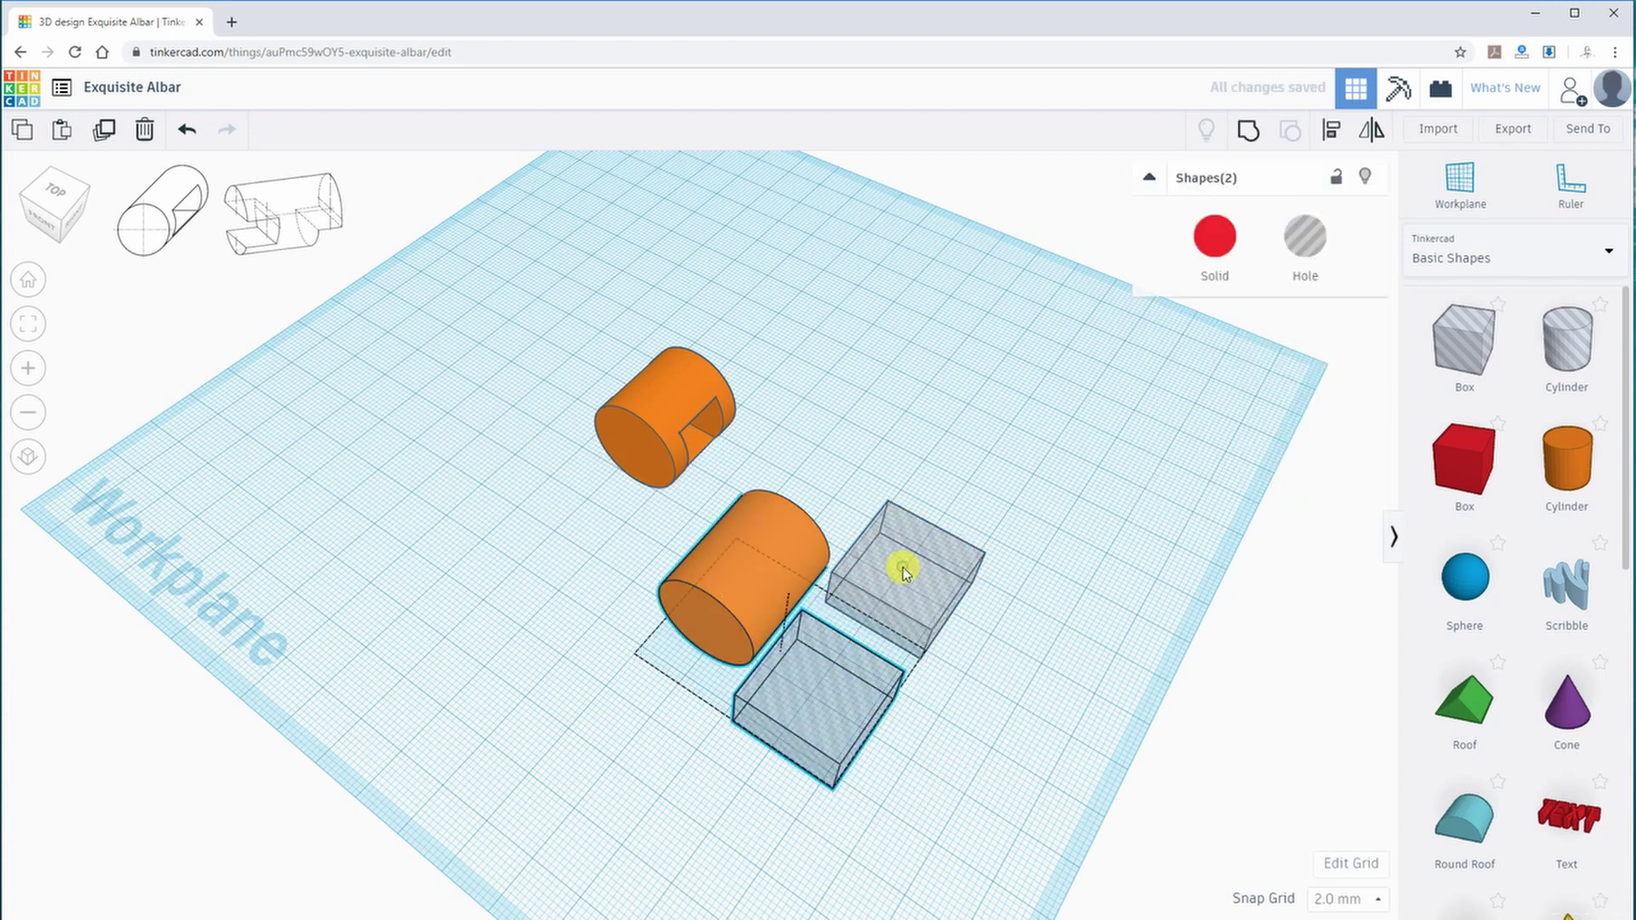
shift+click(902, 566)
click(716, 737)
click(804, 746)
click(881, 772)
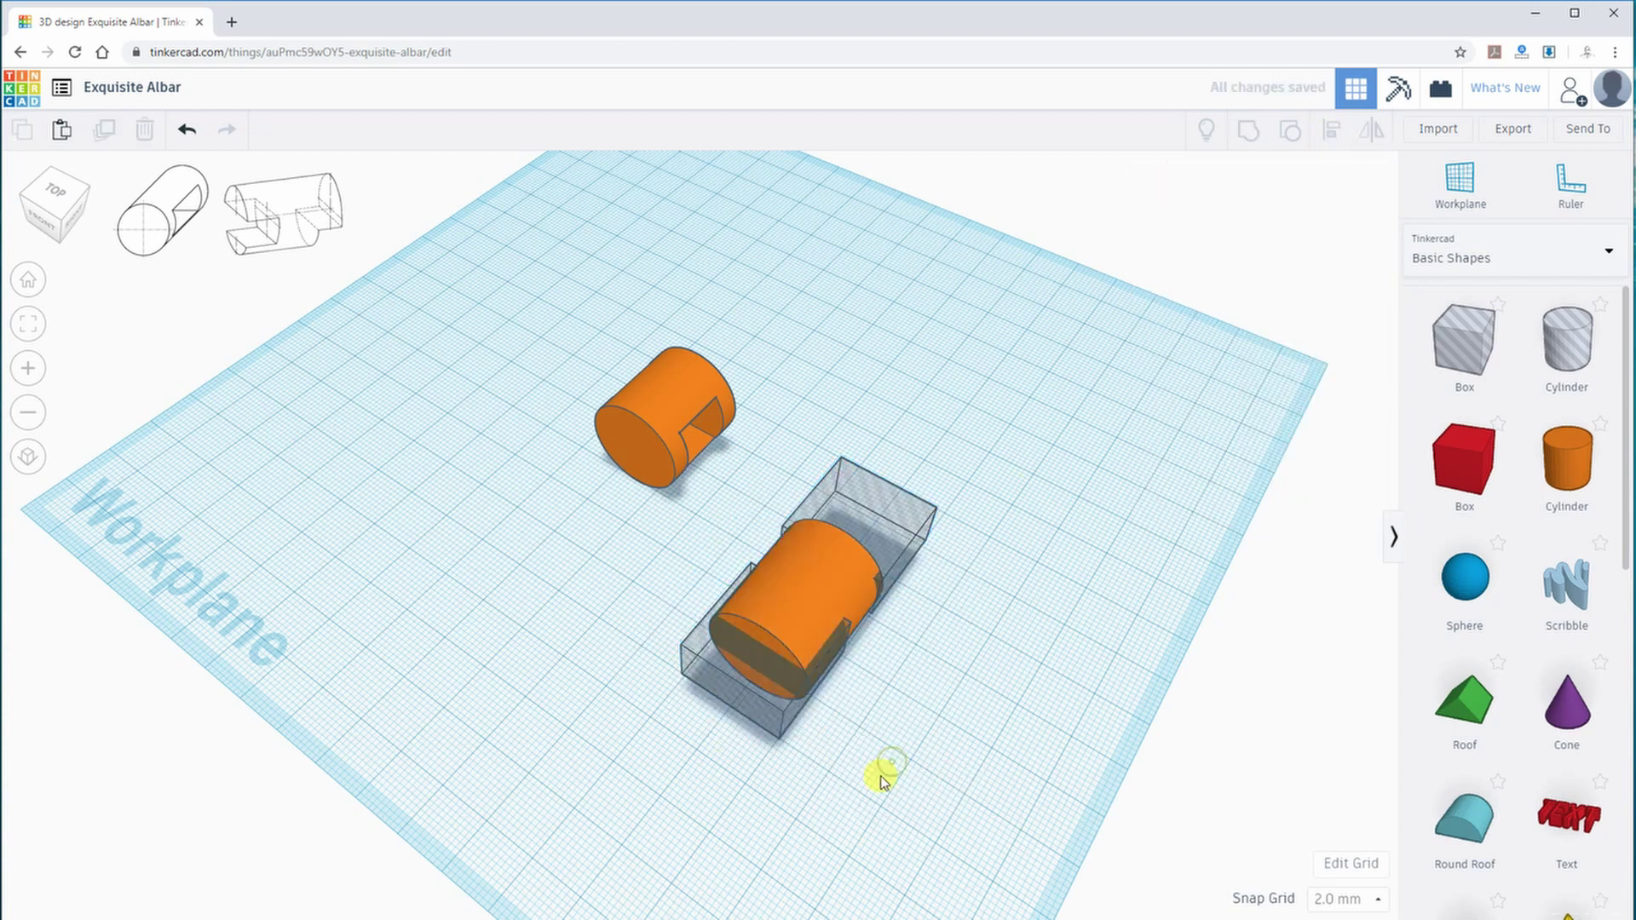
In the front view, increase the front hole box's height to 12 mm and lower it within the second cylinder
right_drag(884, 774, 992, 685)
click(47, 202)
scroll(949, 355, up, 3)
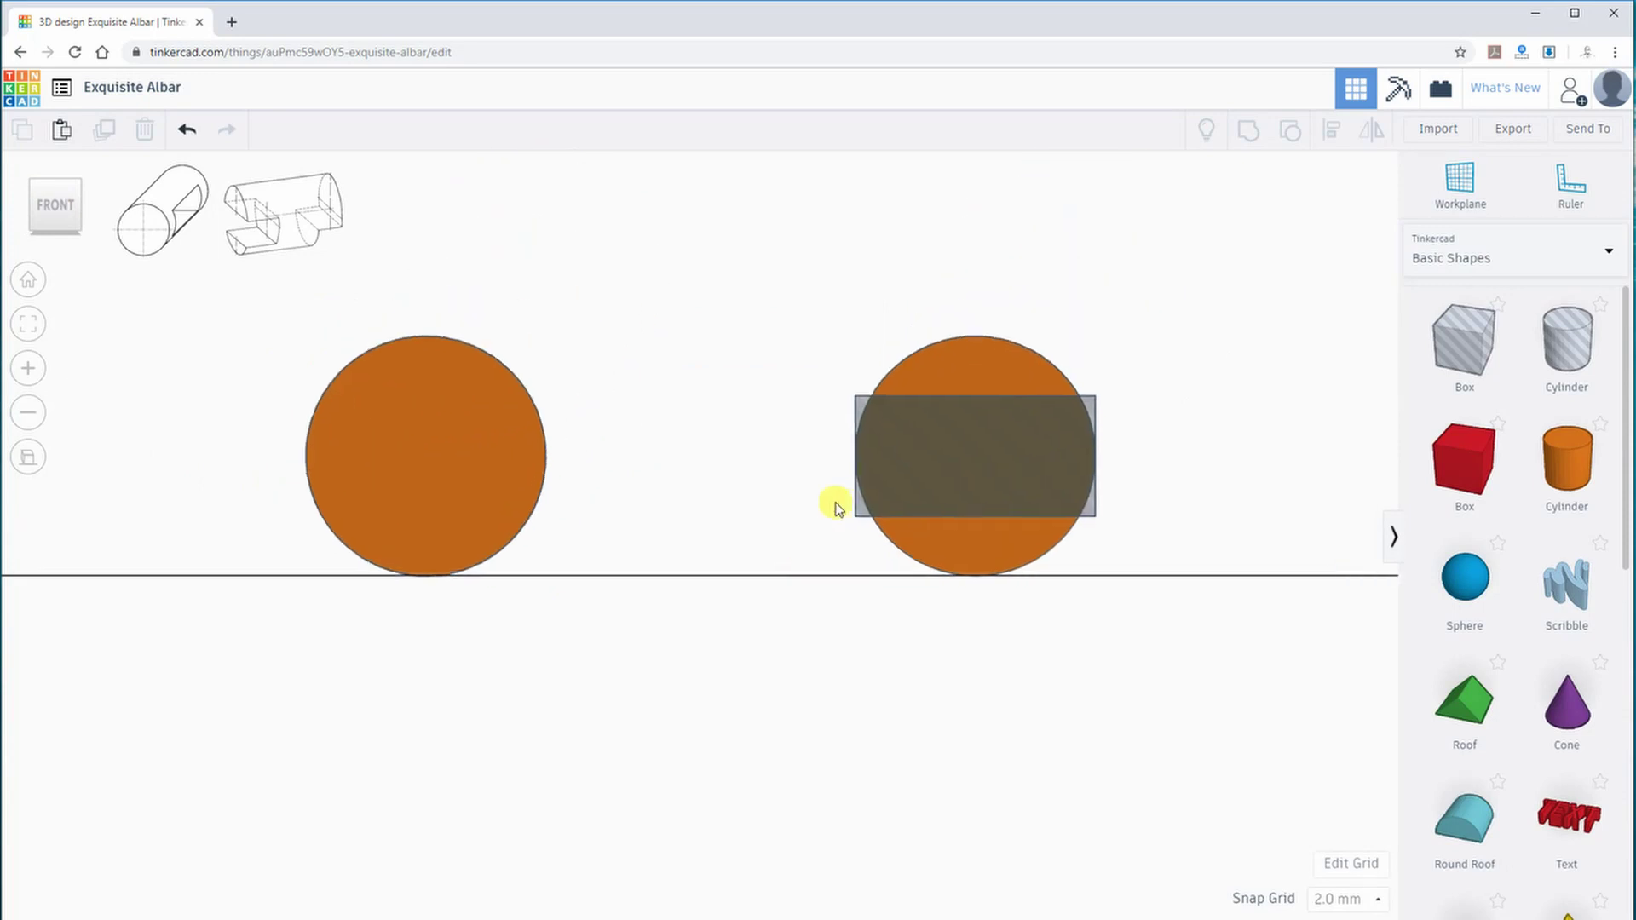
click(1007, 465)
drag(991, 482, 991, 484)
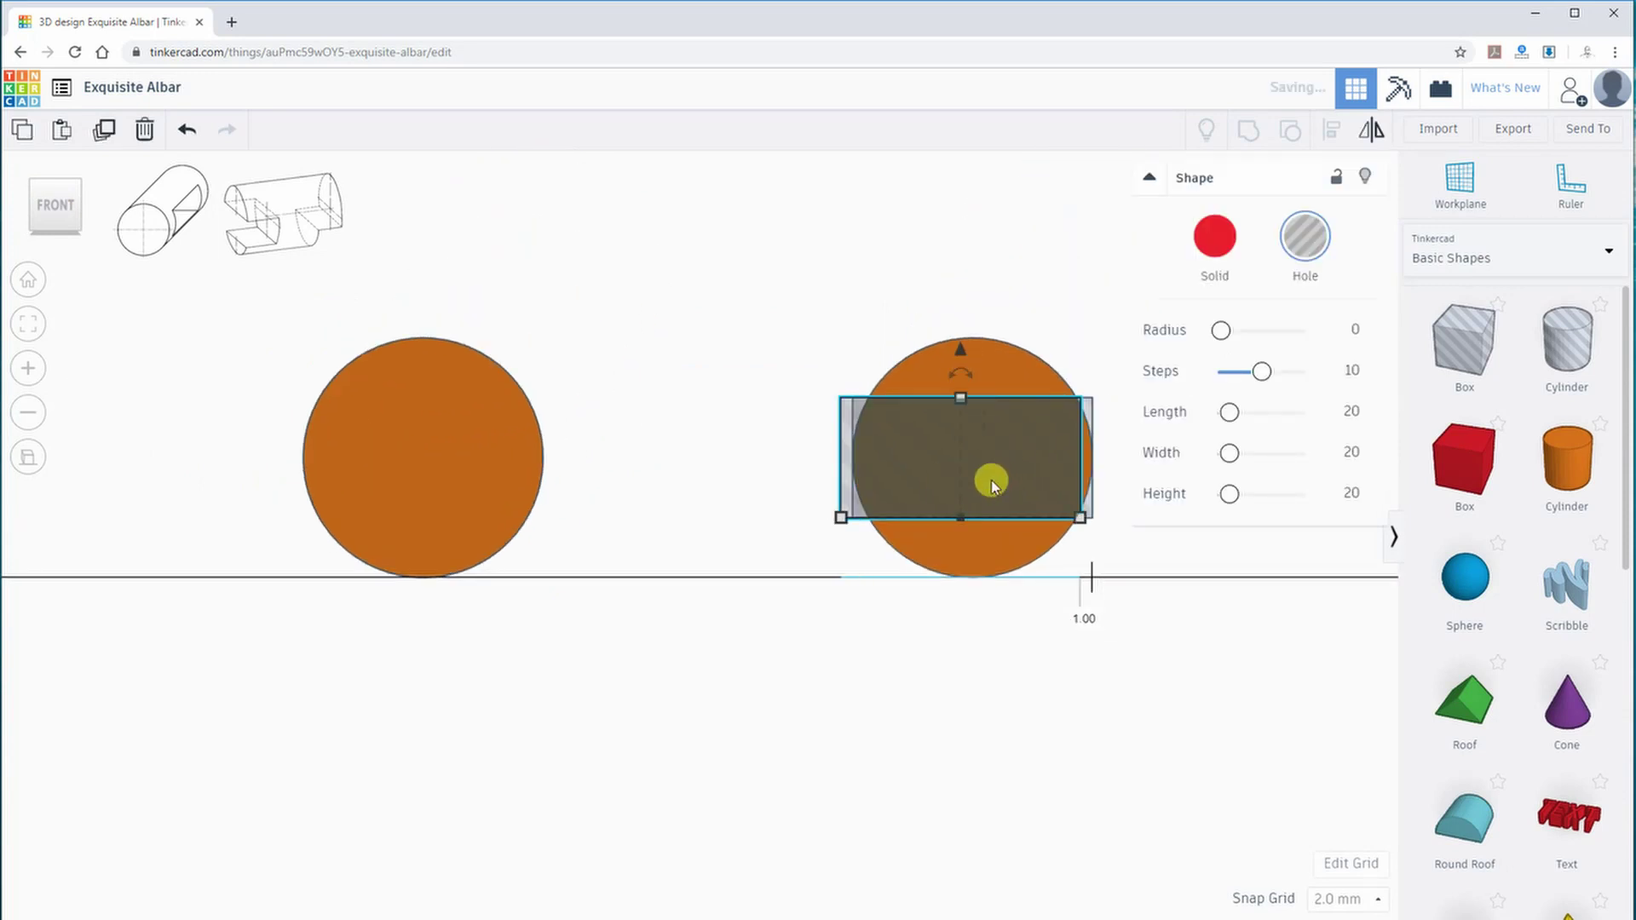
drag(972, 350, 969, 376)
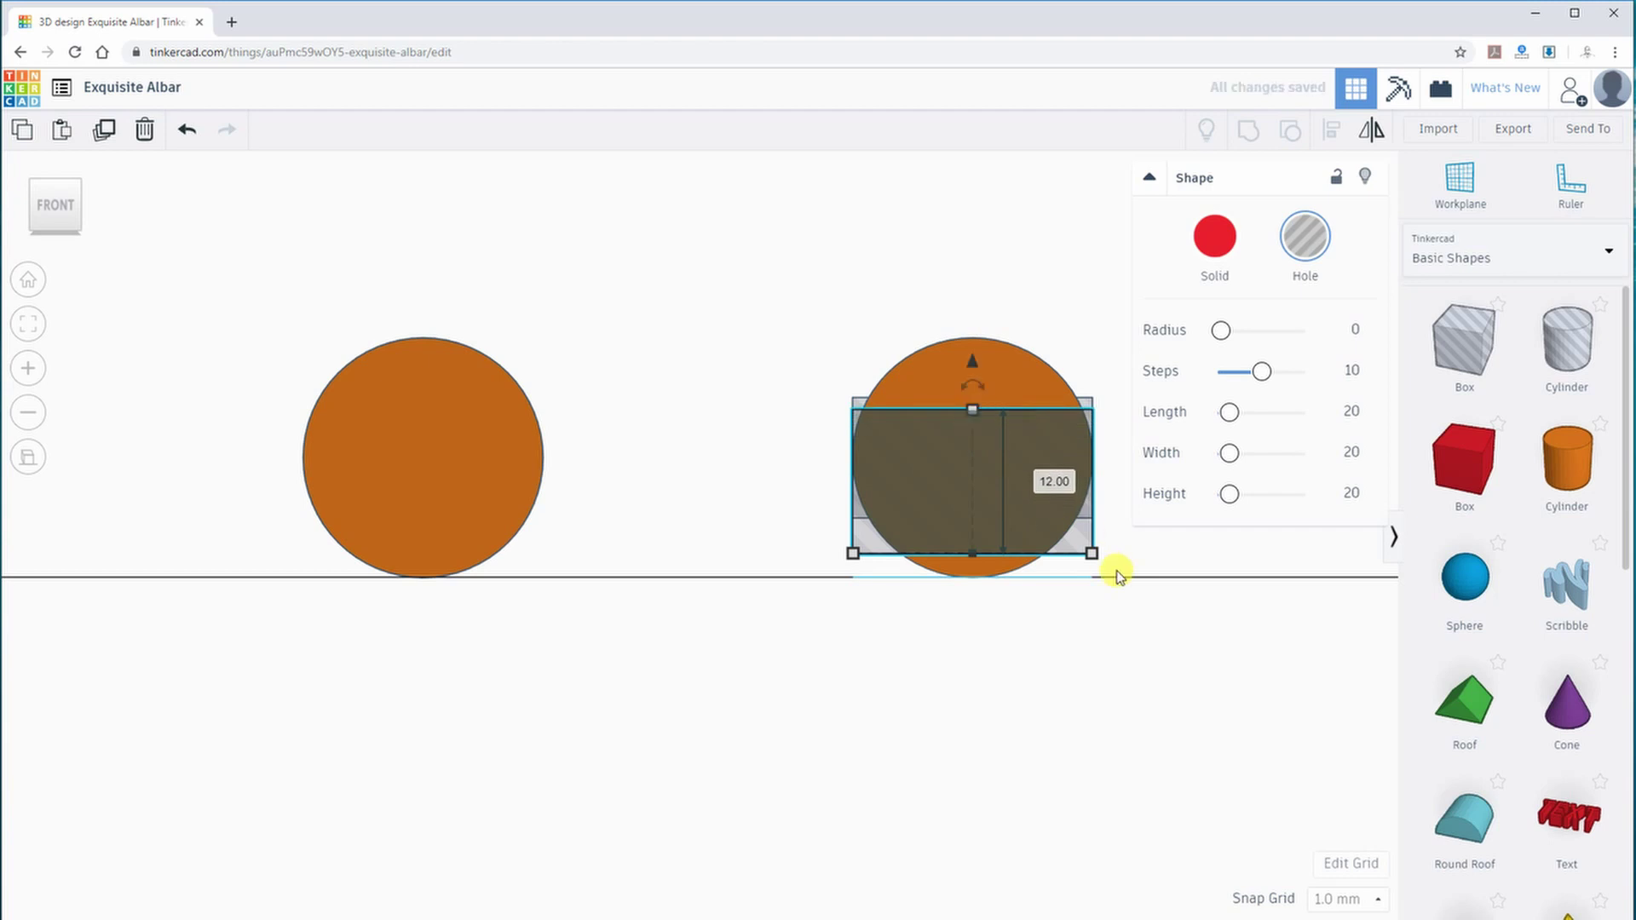
From the back view, lower the rear hole box until its base is 4 mm below the workplane
right_drag(777, 501, 1585, 503)
click(58, 214)
click(510, 420)
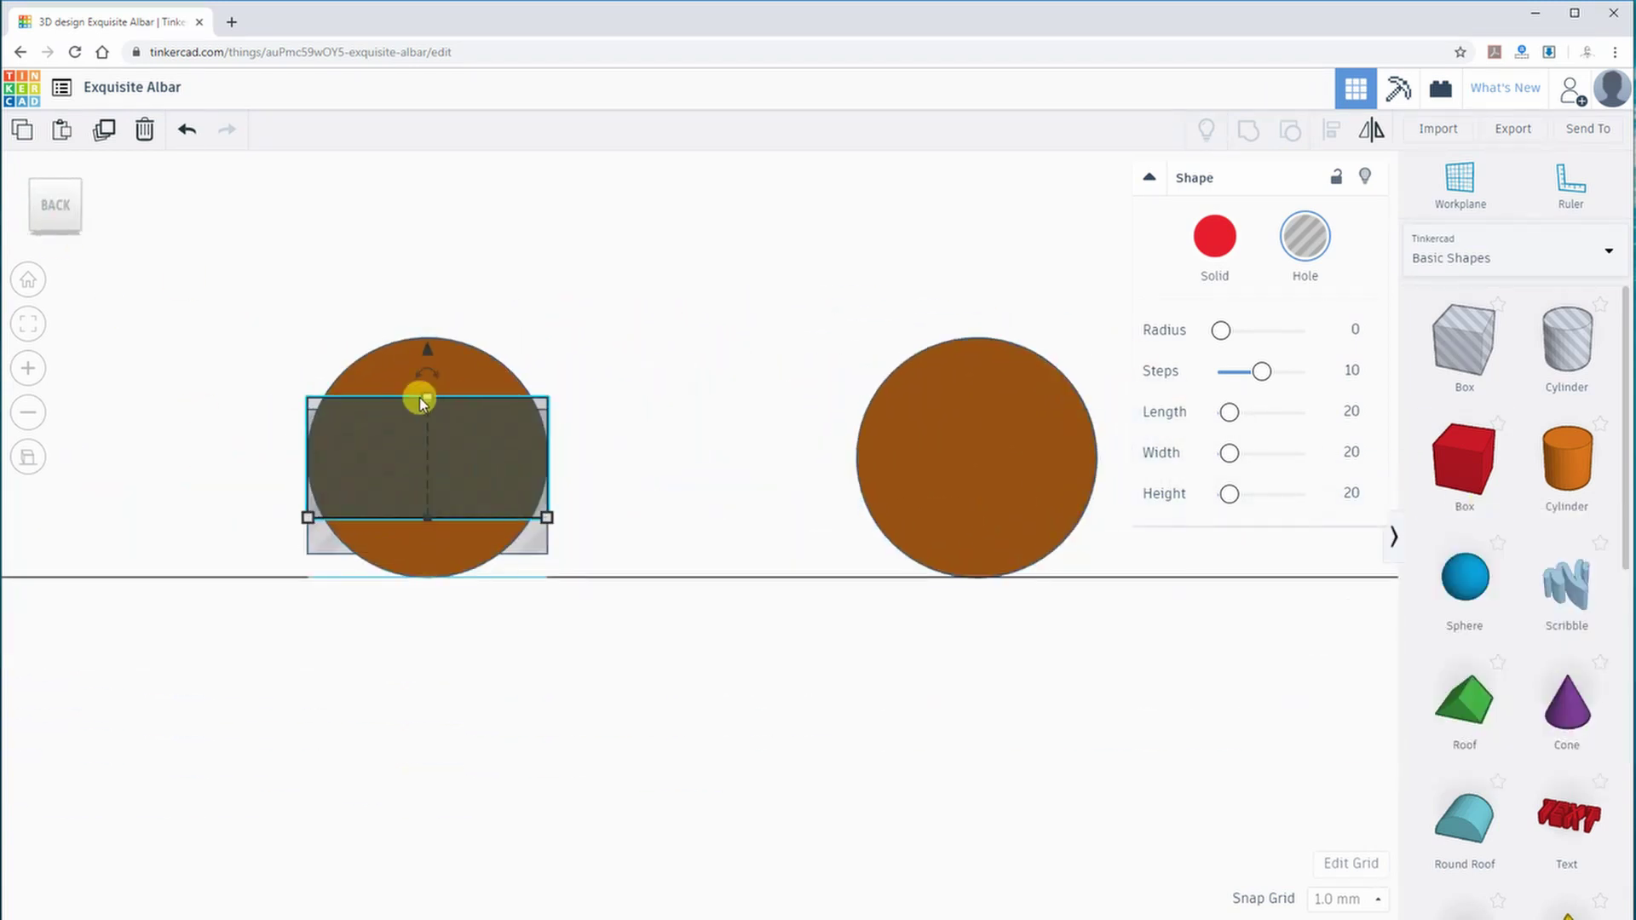
drag(426, 355, 415, 466)
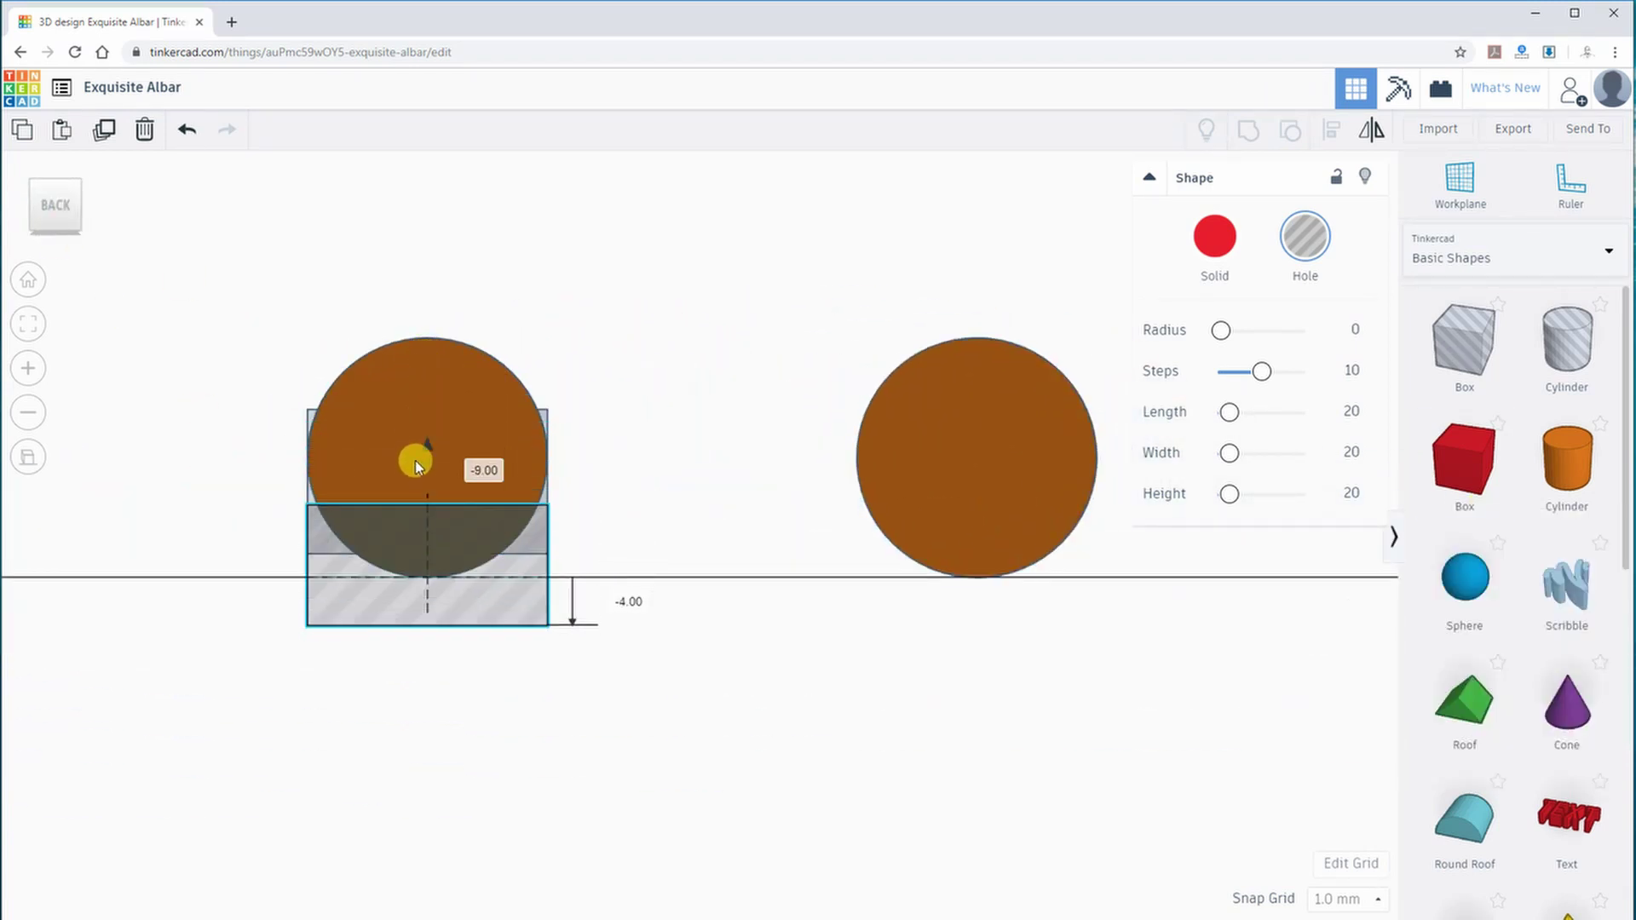
In the top view, pull the front hole box outward and slide the rear one 6 mm further into the cylinder
right_drag(588, 482, 414, 565)
click(57, 197)
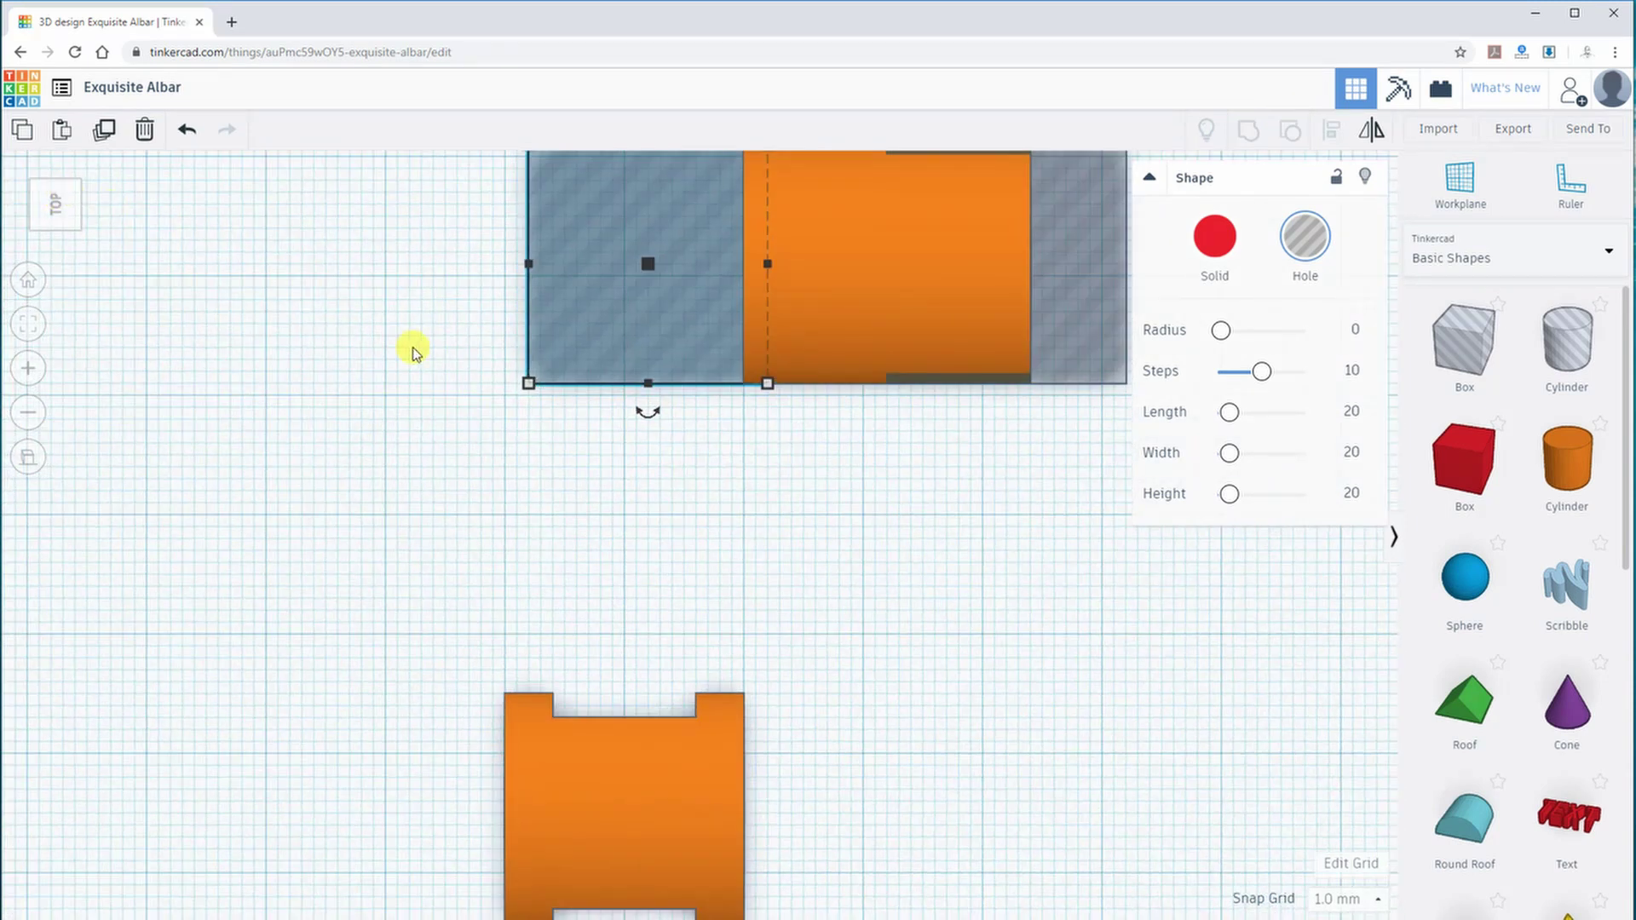
middle_drag(412, 355, 312, 536)
drag(973, 460, 1020, 458)
drag(503, 453, 546, 457)
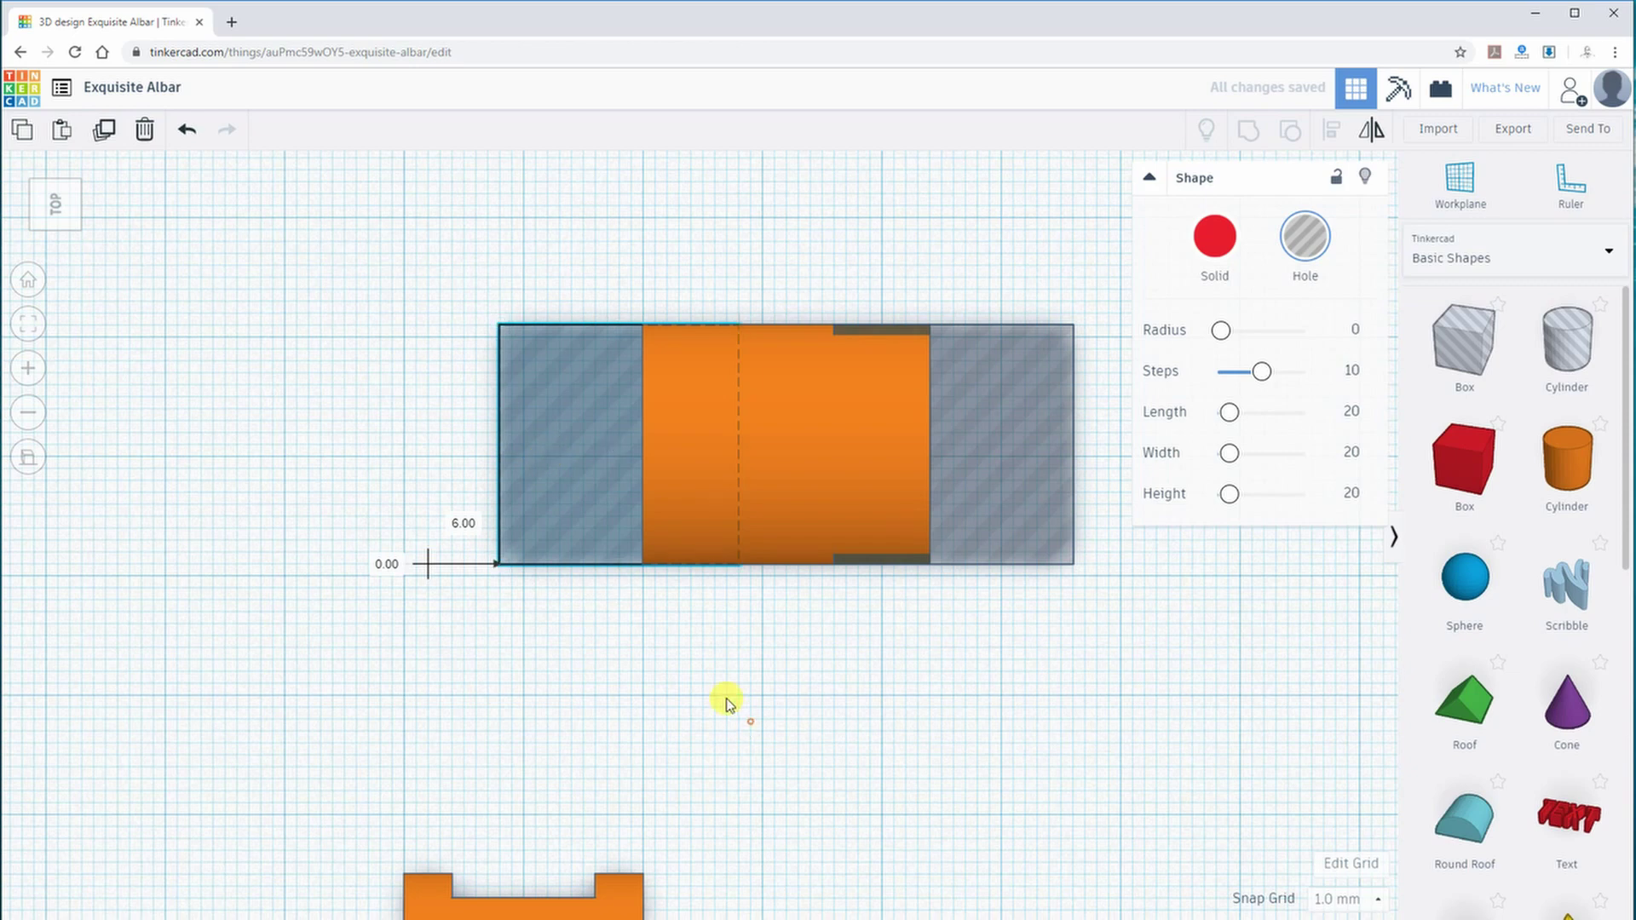
Group the second cylinder with both hole boxes to cut the front slot and the lower rear step
right_drag(726, 703, 489, 241)
drag(489, 242, 1091, 763)
click(1249, 129)
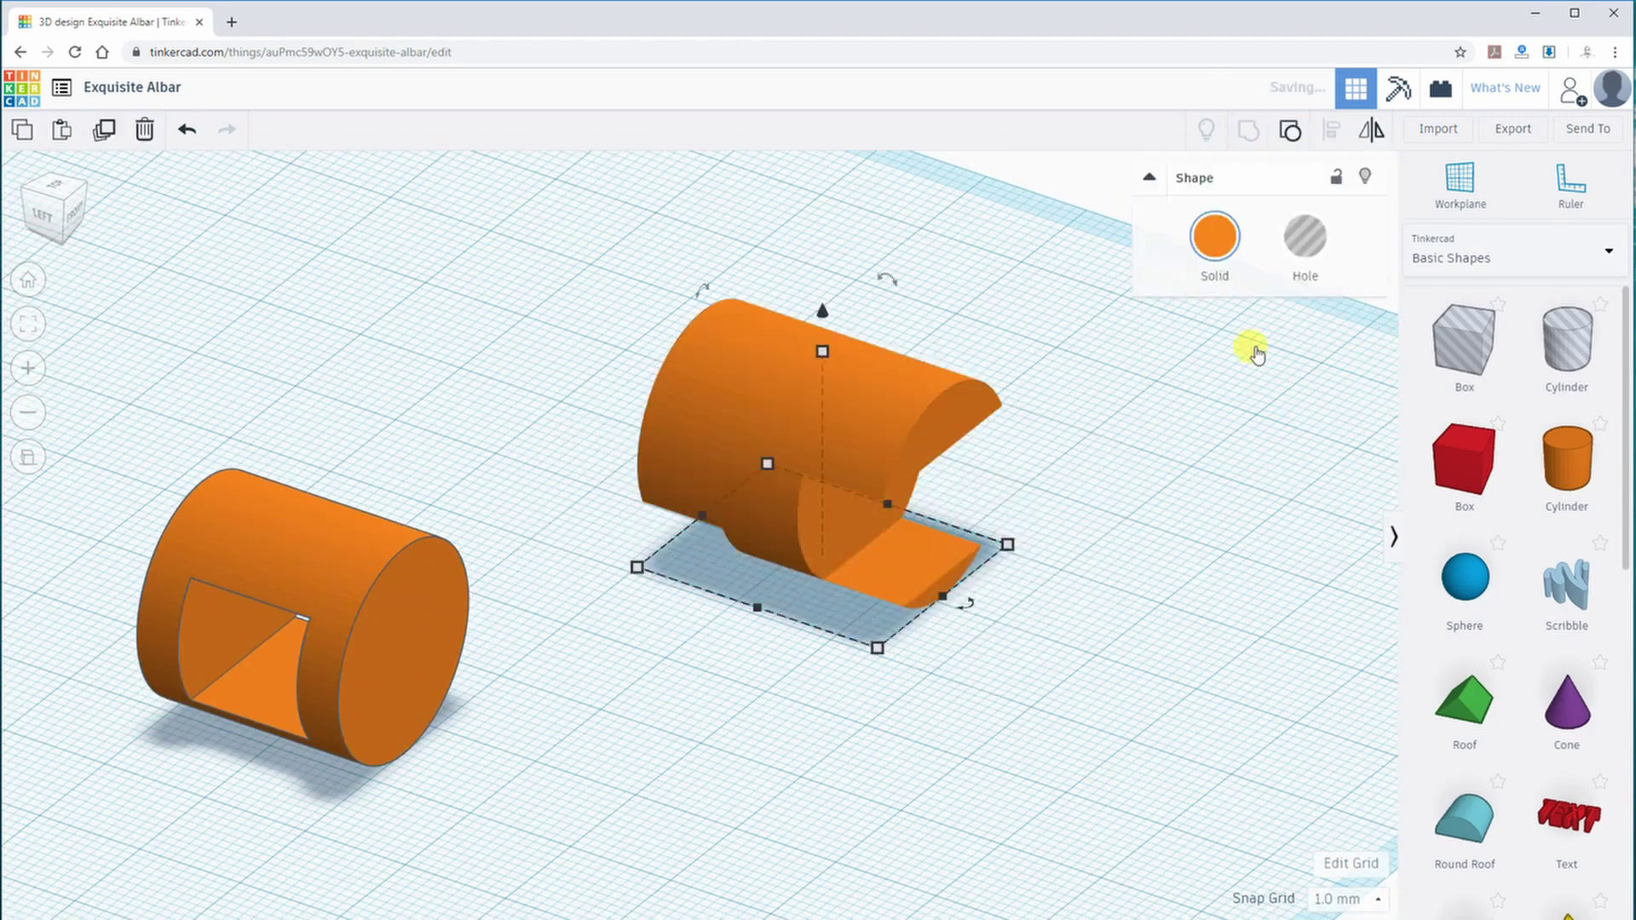
click(1221, 564)
In the top view, reposition both finished cylinders so they stand clear of each other
click(54, 184)
scroll(523, 493, down, 3)
drag(623, 794, 625, 694)
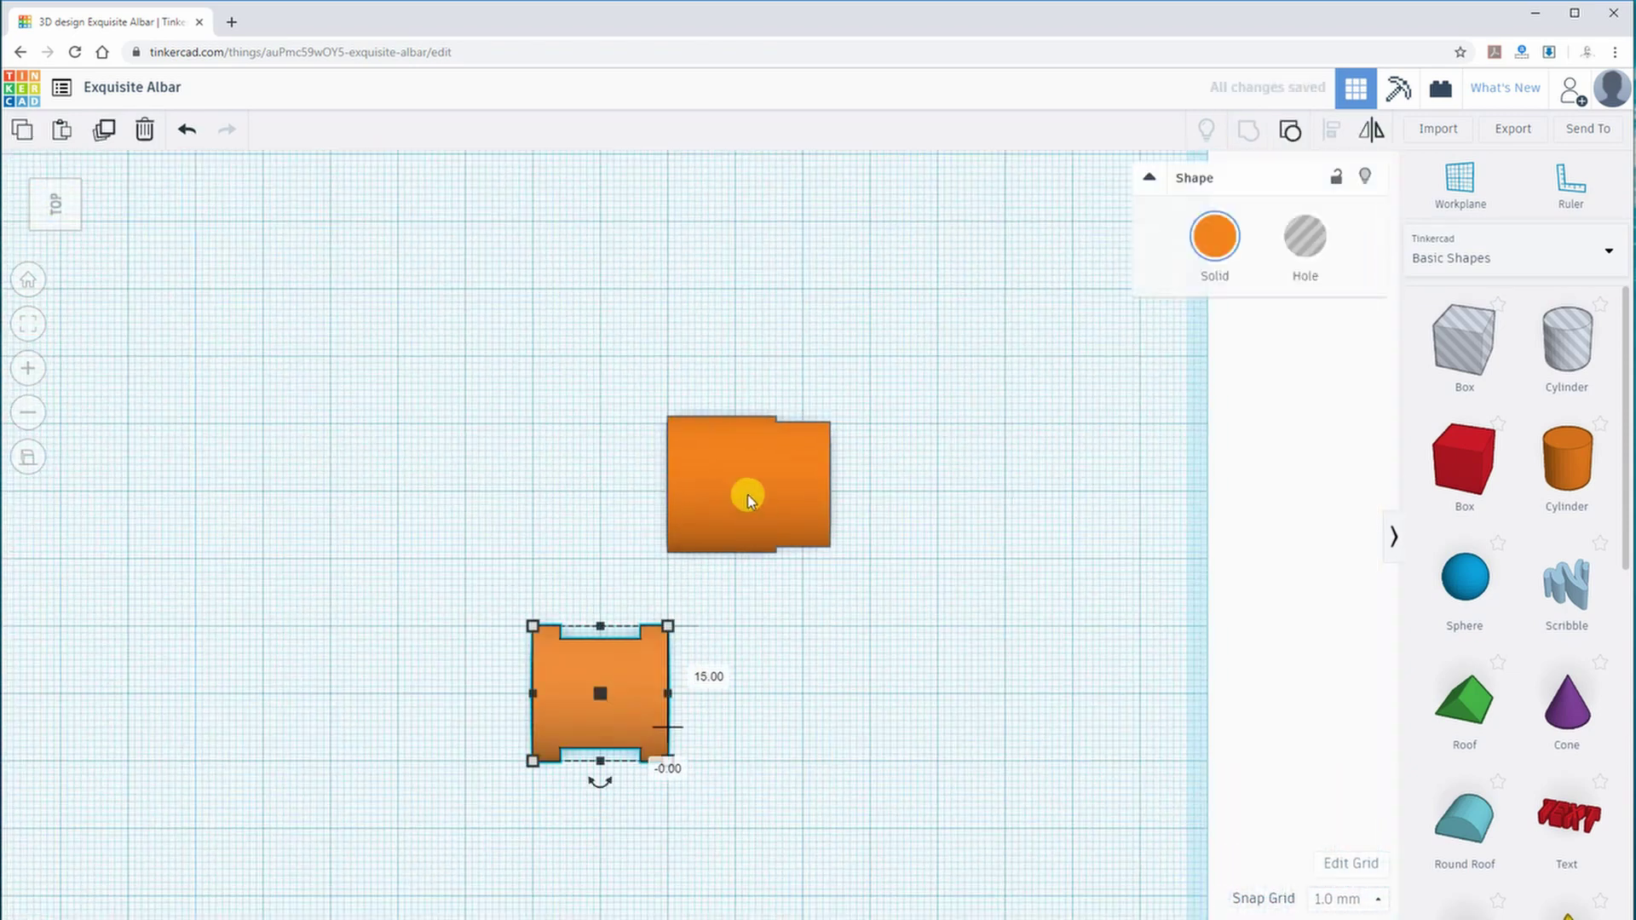
drag(748, 496, 815, 503)
Examine both cut cylinders in the front, right and top views
scroll(858, 697, down, 2)
right_drag(858, 697, 674, 319)
click(674, 319)
scroll(754, 496, up, 5)
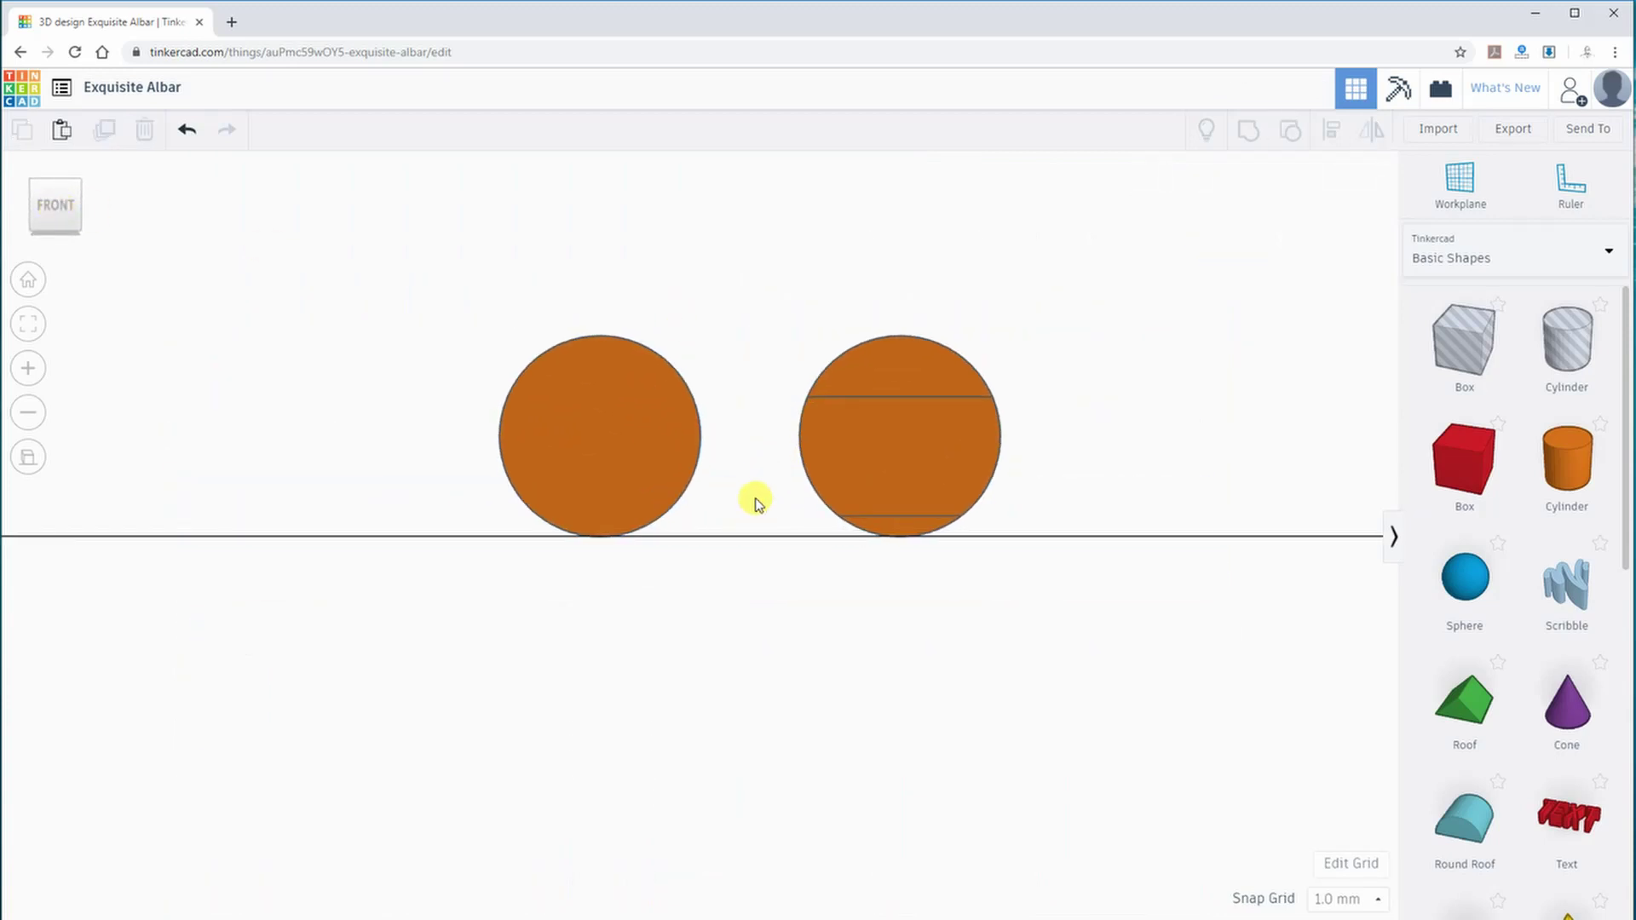
scroll(756, 503, up, 2)
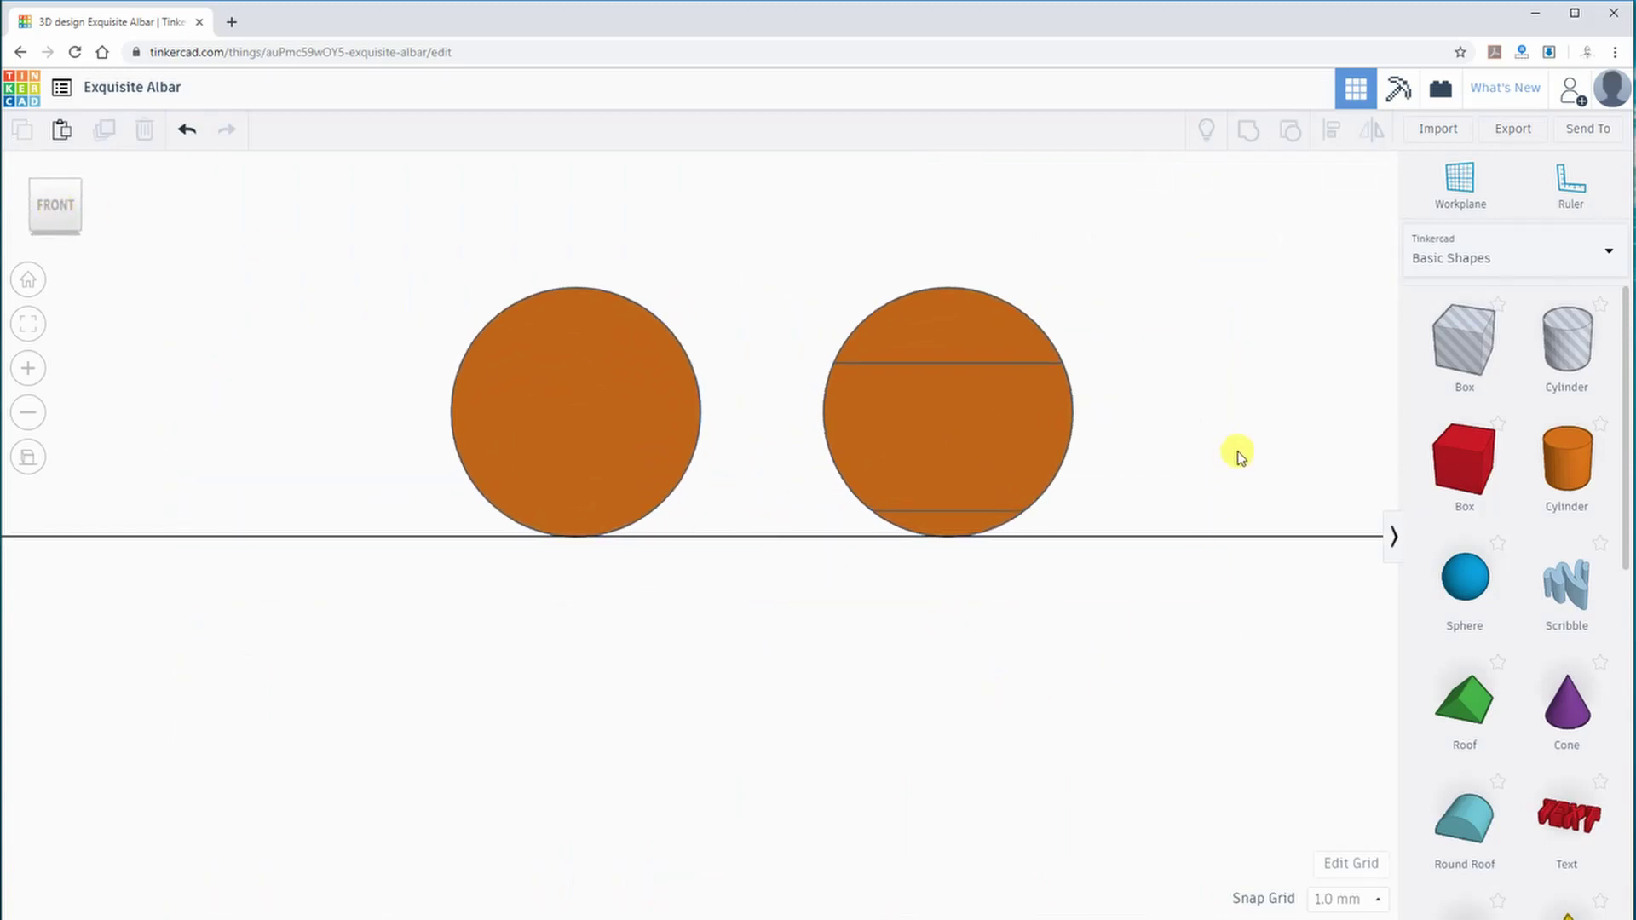
right_drag(1238, 456, 759, 453)
click(51, 209)
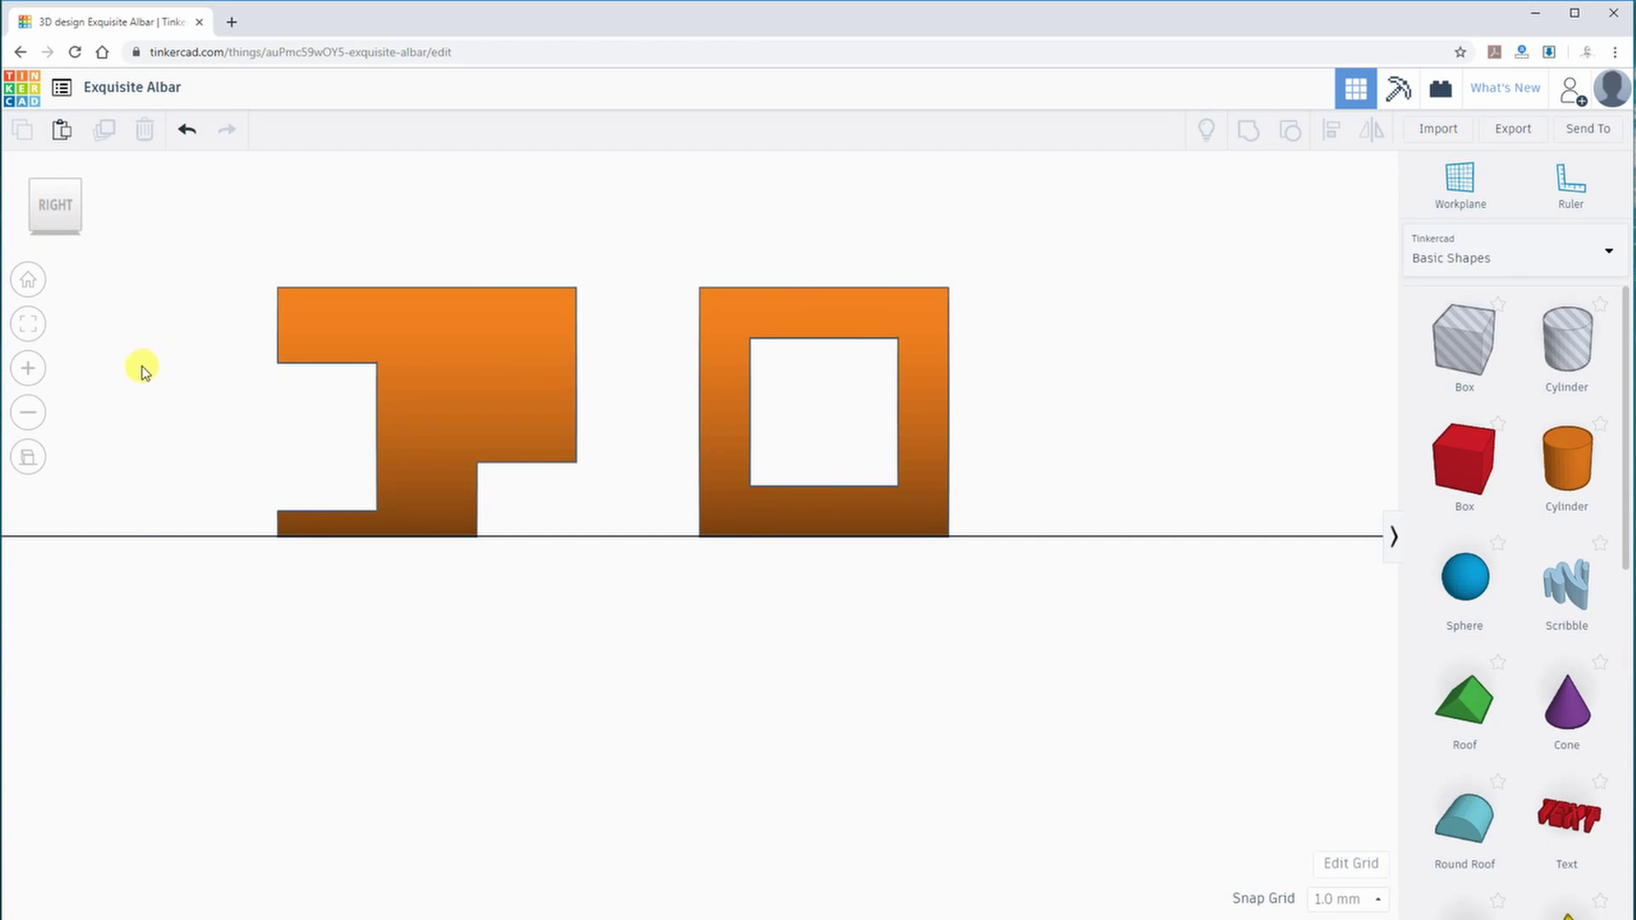
right_drag(157, 369, 578, 631)
middle_drag(765, 512, 763, 477)
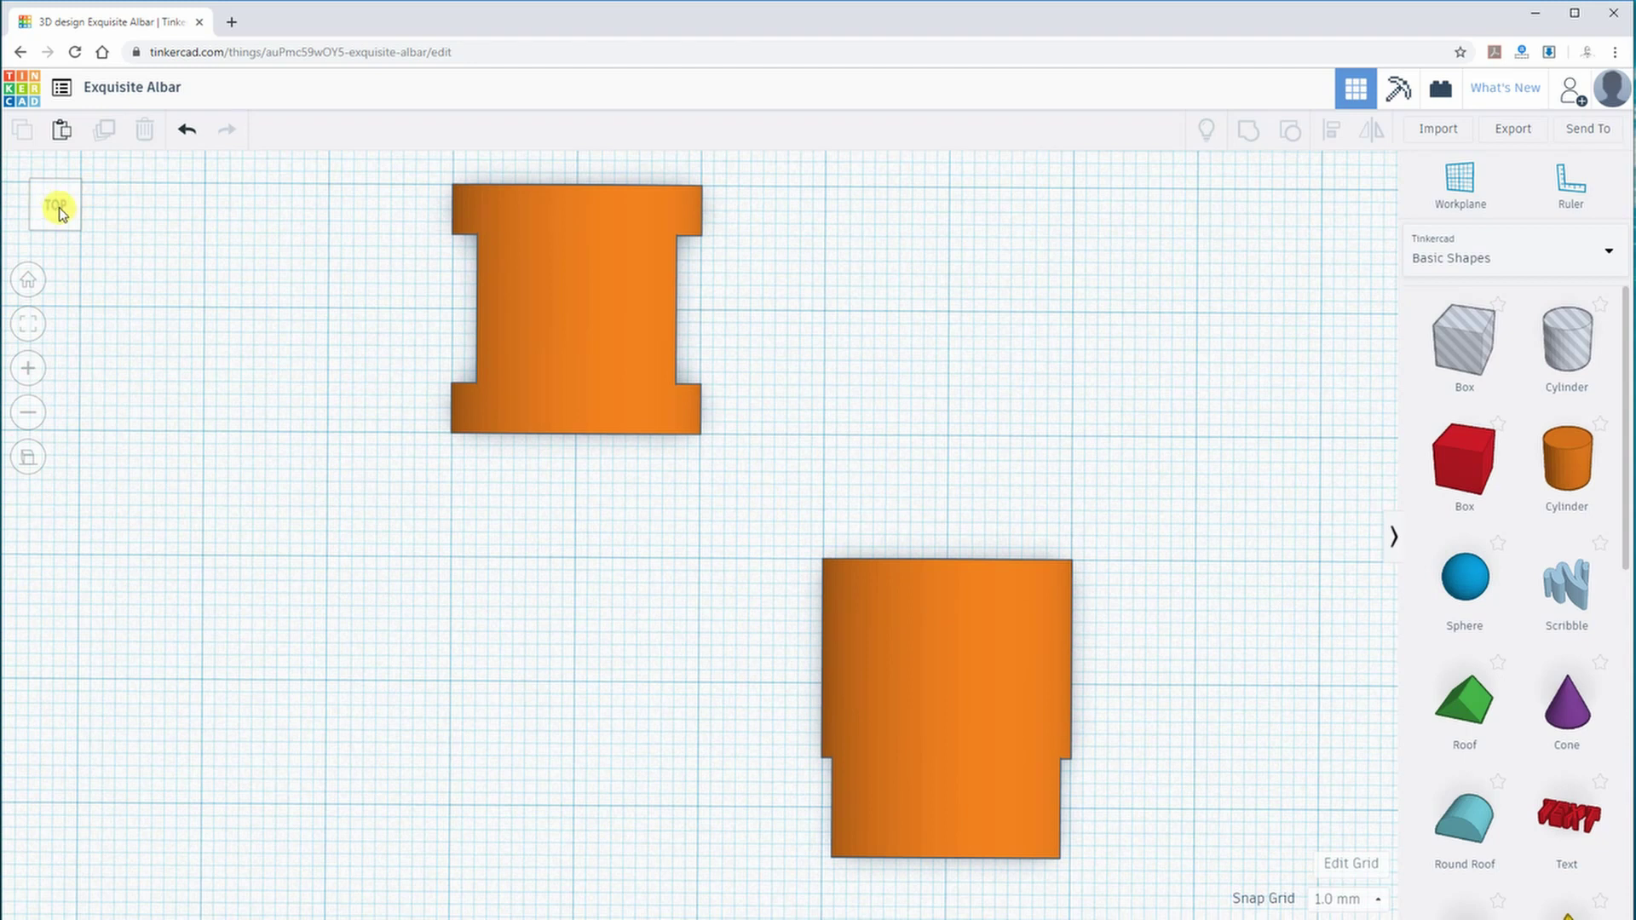
click(57, 208)
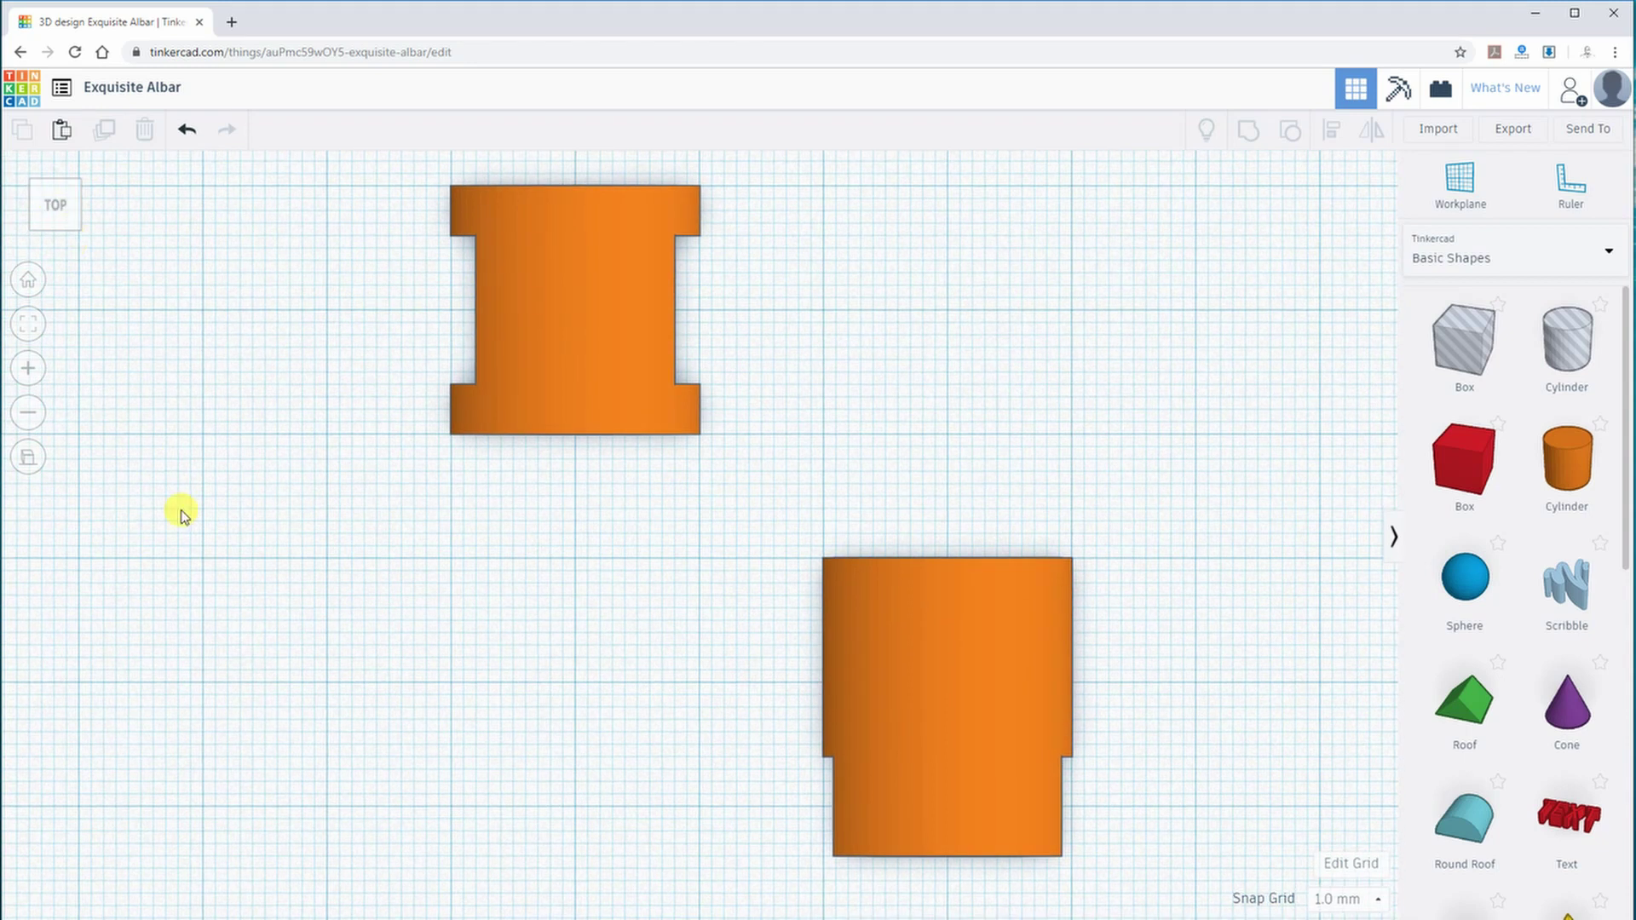
Switch both parts to holes to inspect their hidden edges from above, then restore them to solid and view them from the front
click(622, 326)
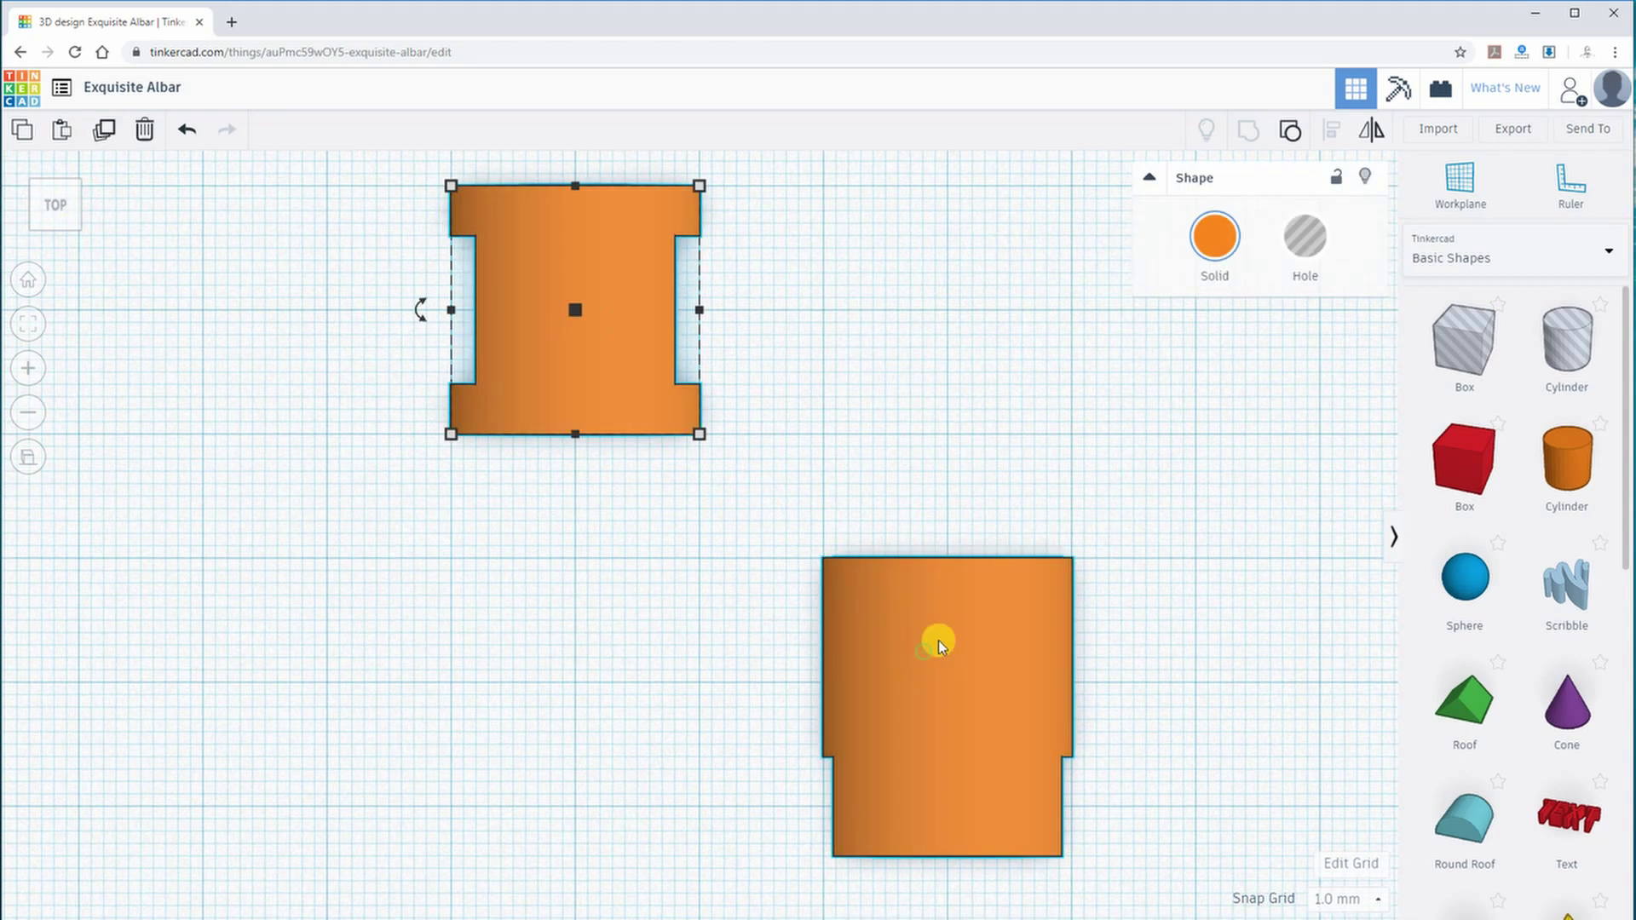
shift+click(938, 641)
click(1308, 241)
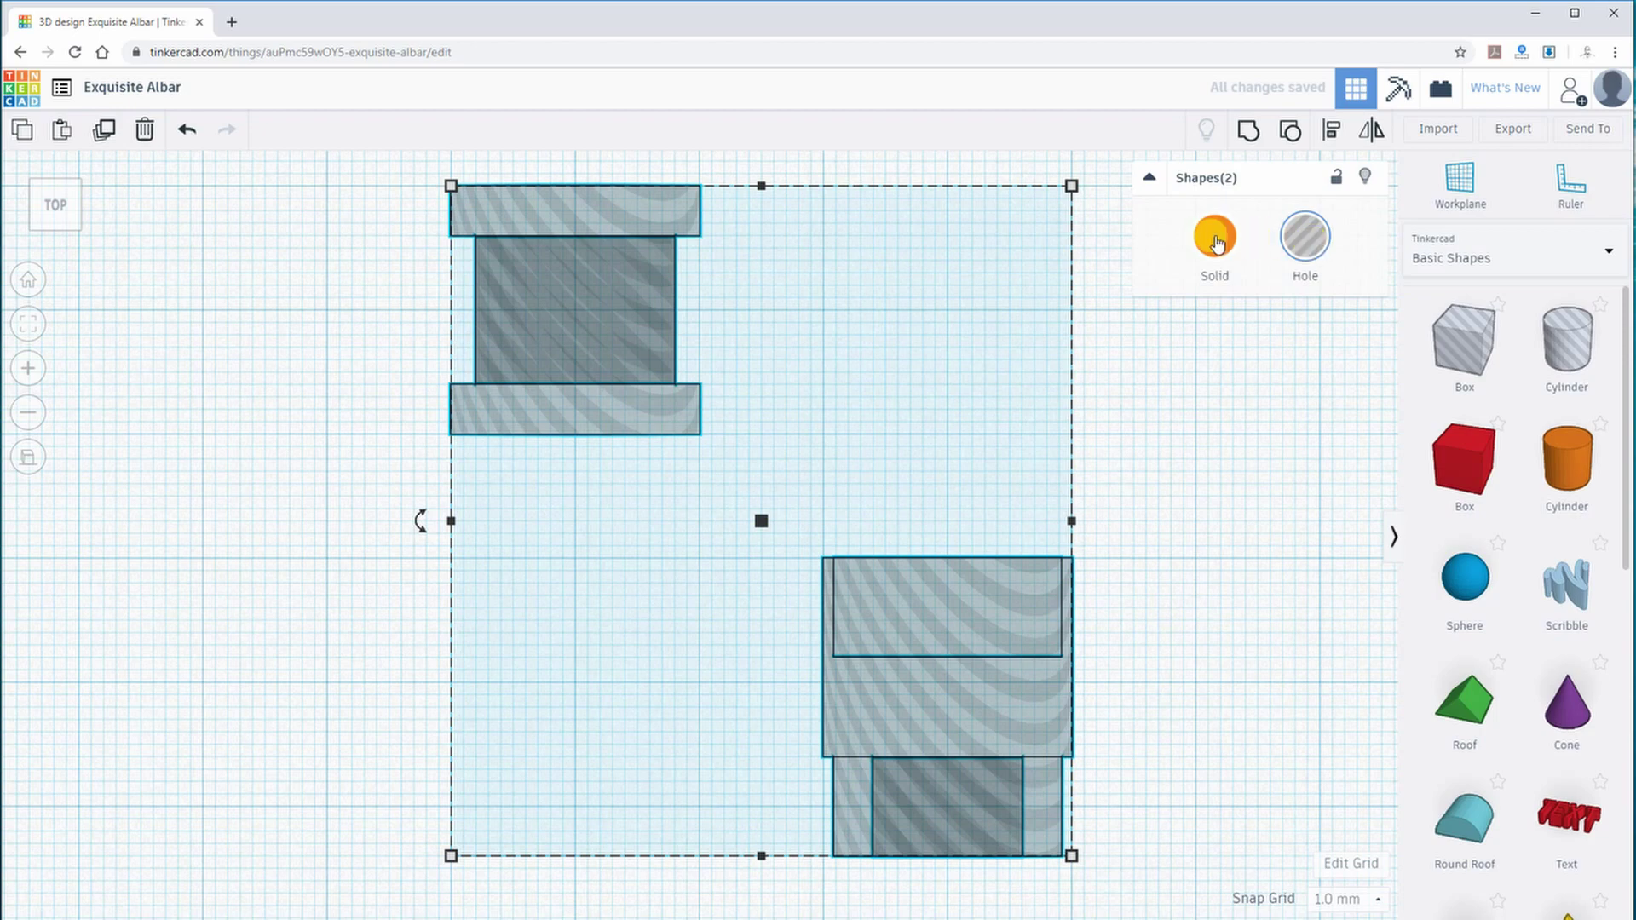
click(1215, 239)
click(1144, 564)
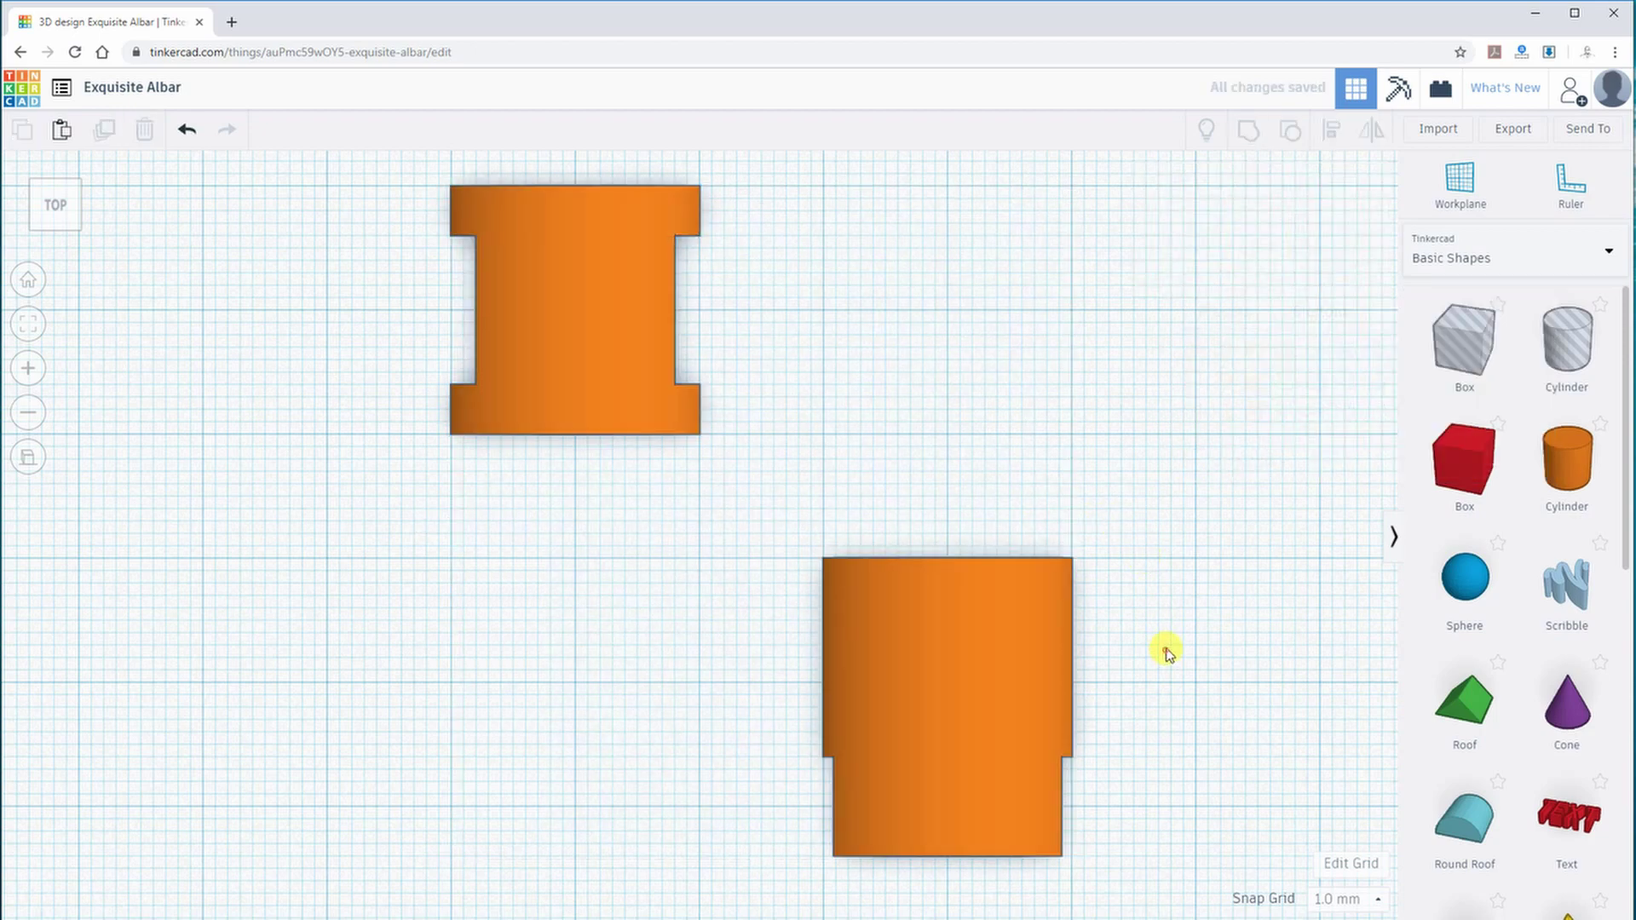
right_drag(1165, 653, 1099, 439)
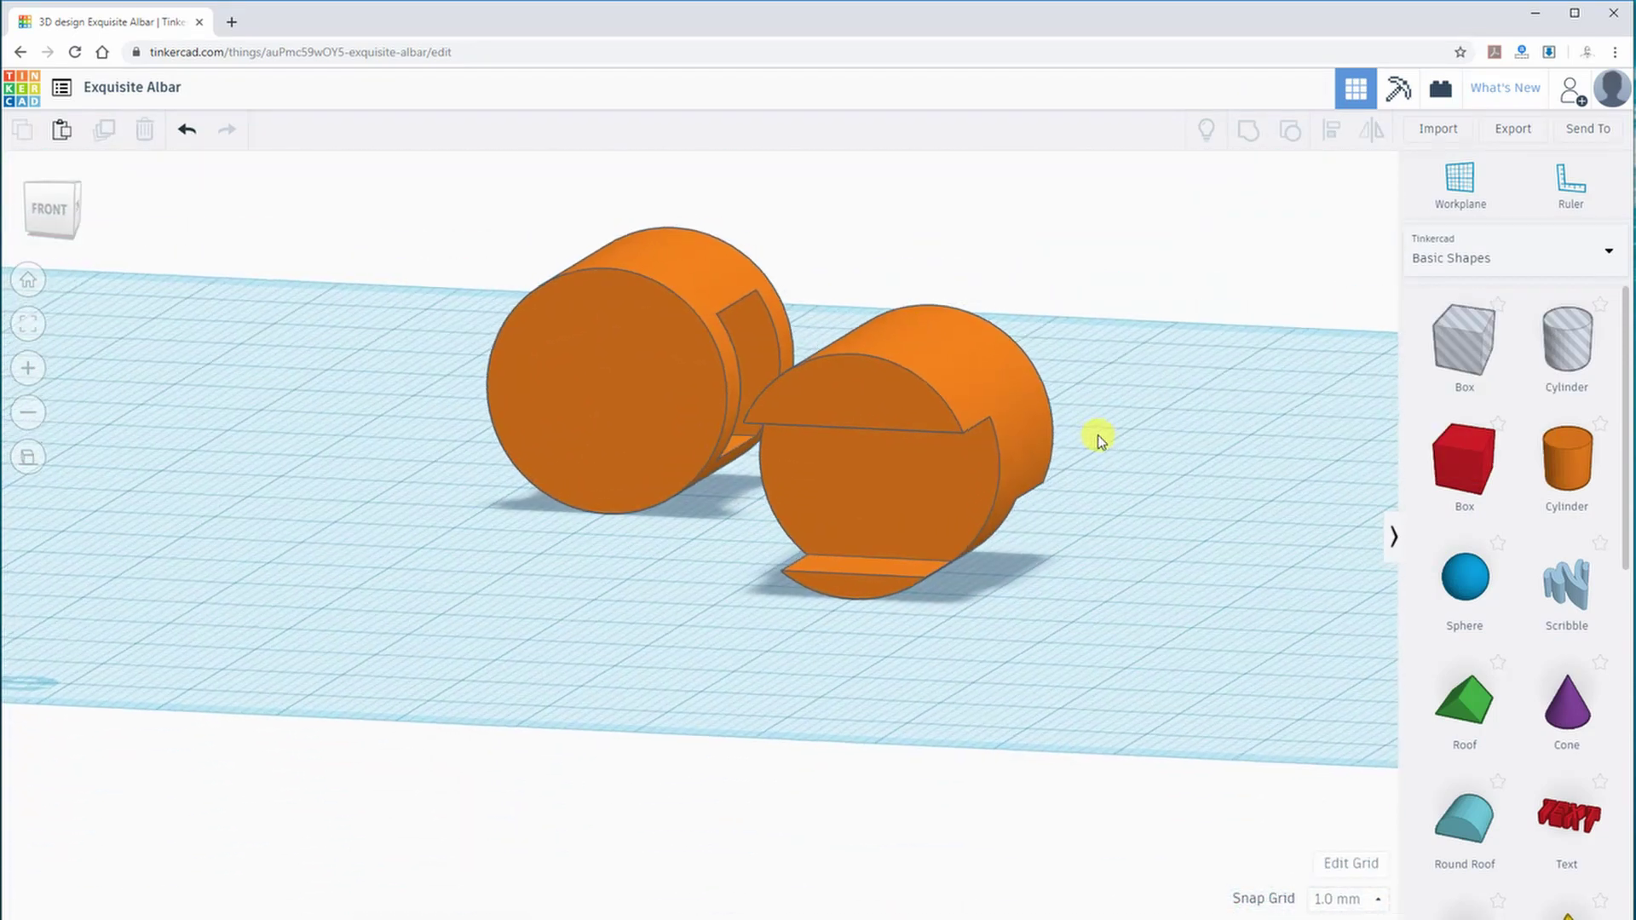